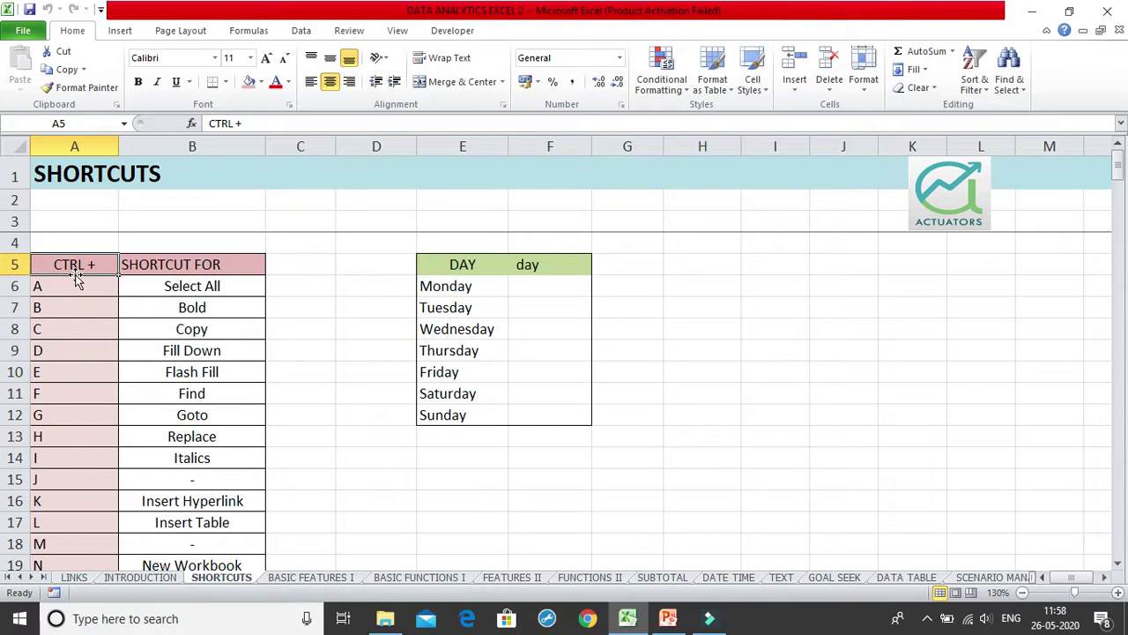
- Look through the lists of Ctrl and function-key shortcuts on the SHORTCUTS sheet
scroll(75, 286, down, 7)
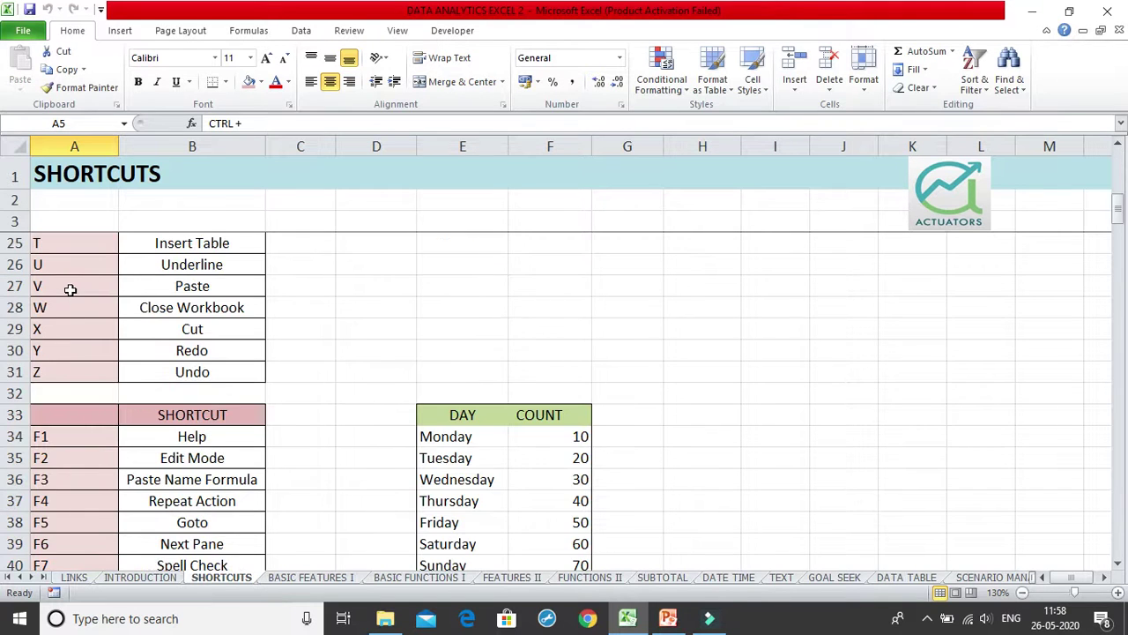
scroll(49, 370, up, 7)
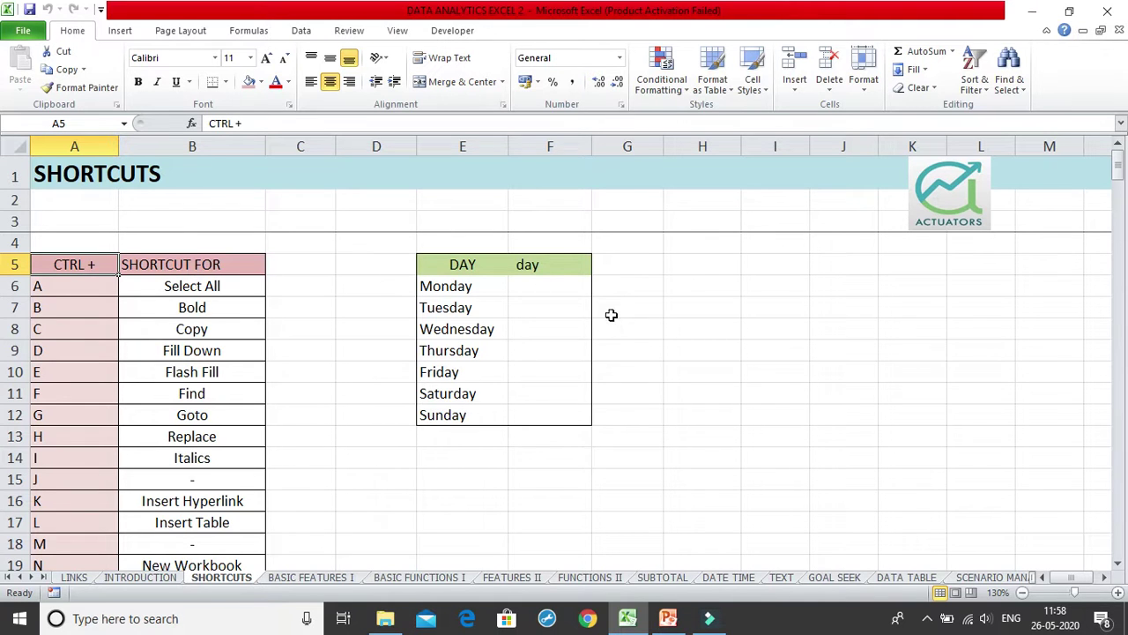
scroll(184, 528, down, 2)
scroll(185, 515, down, 2)
scroll(185, 516, up, 2)
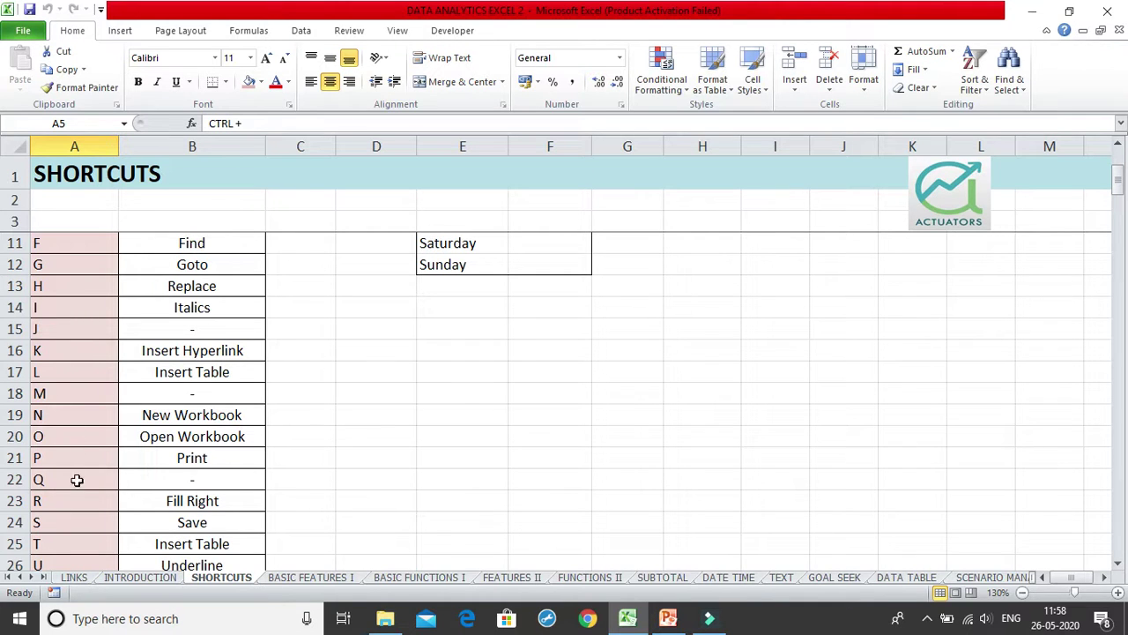
scroll(156, 455, up, 3)
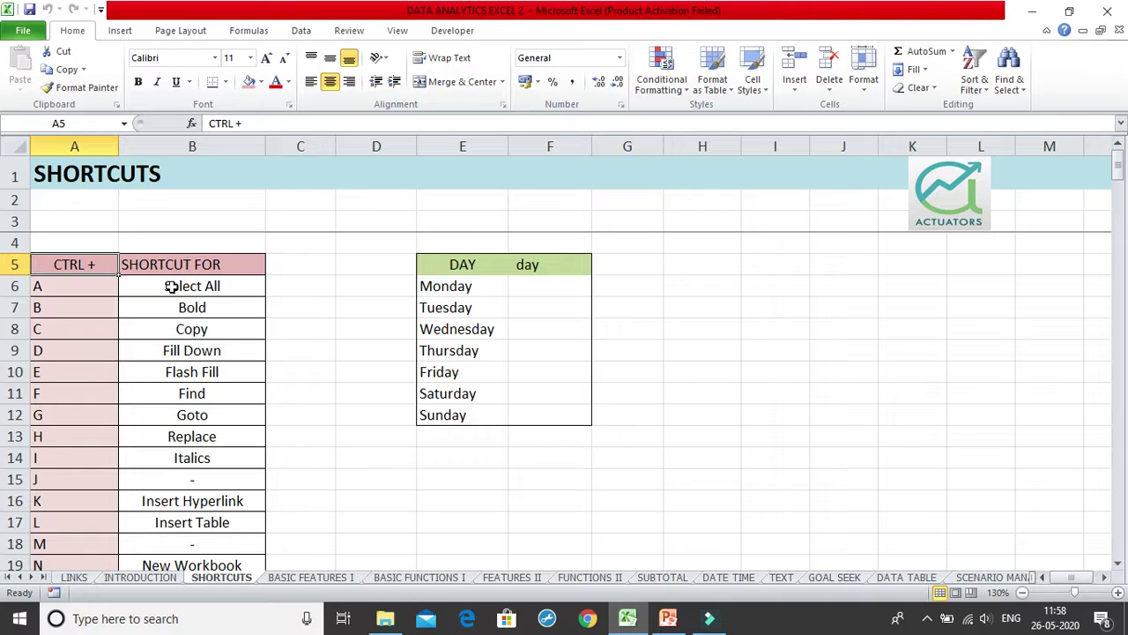
- Select the whole DAY table starting from the Wednesday cell, and clear the selection by going to cell D3
click(463, 334)
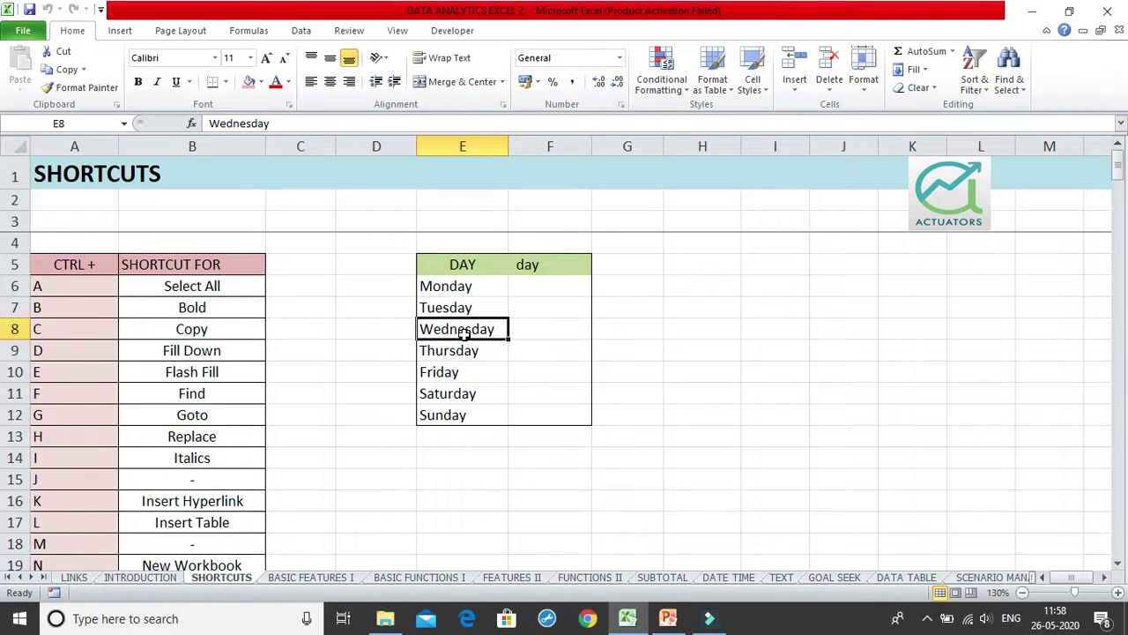
key(ctrl+a)
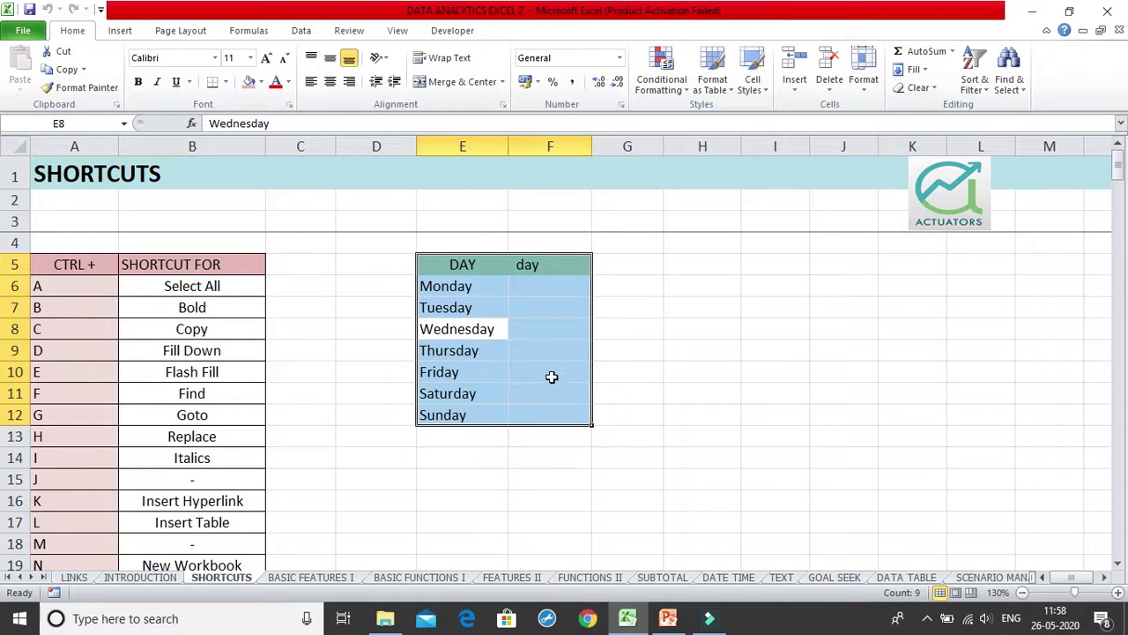
click(387, 223)
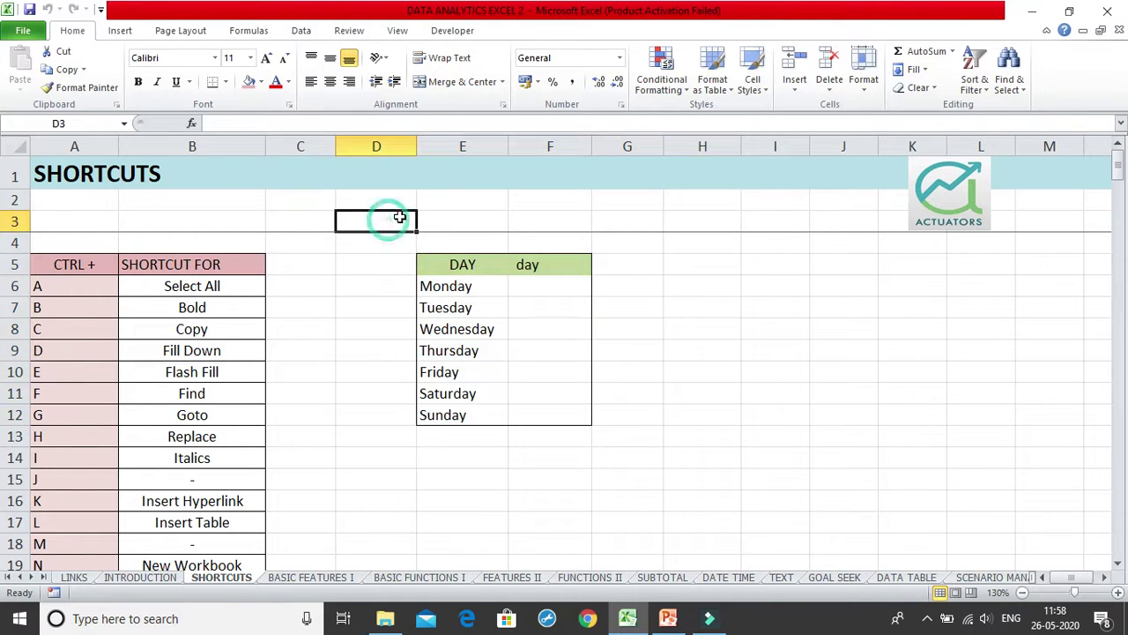
- Select the entire worksheet starting from empty cell I7, and reselect only the DAY table starting from cell F8
click(780, 300)
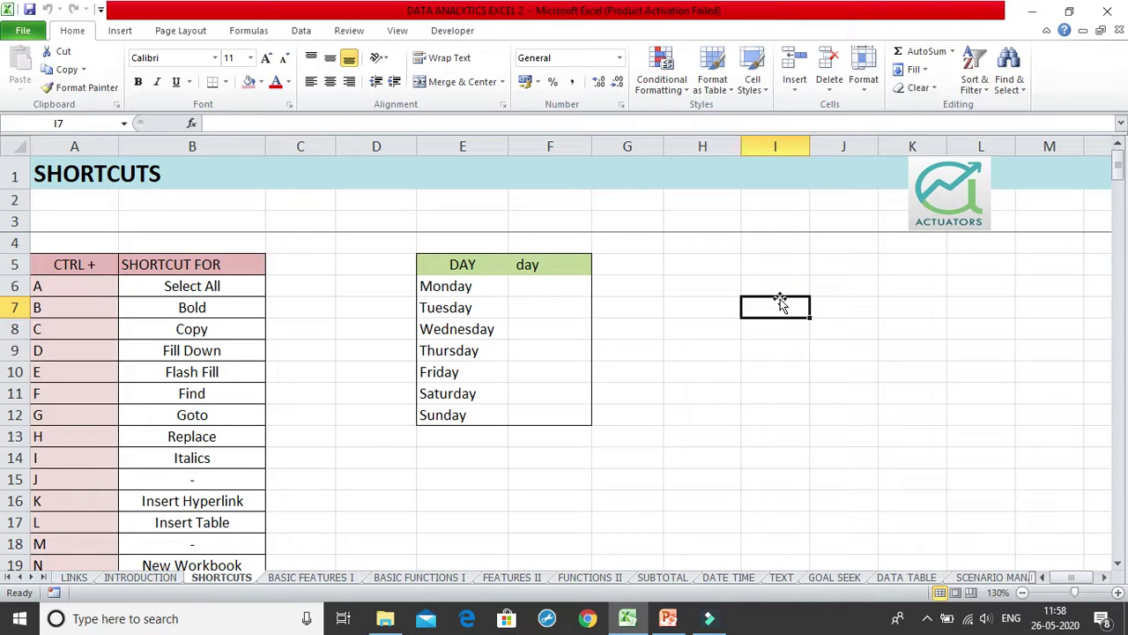
key(ctrl+a)
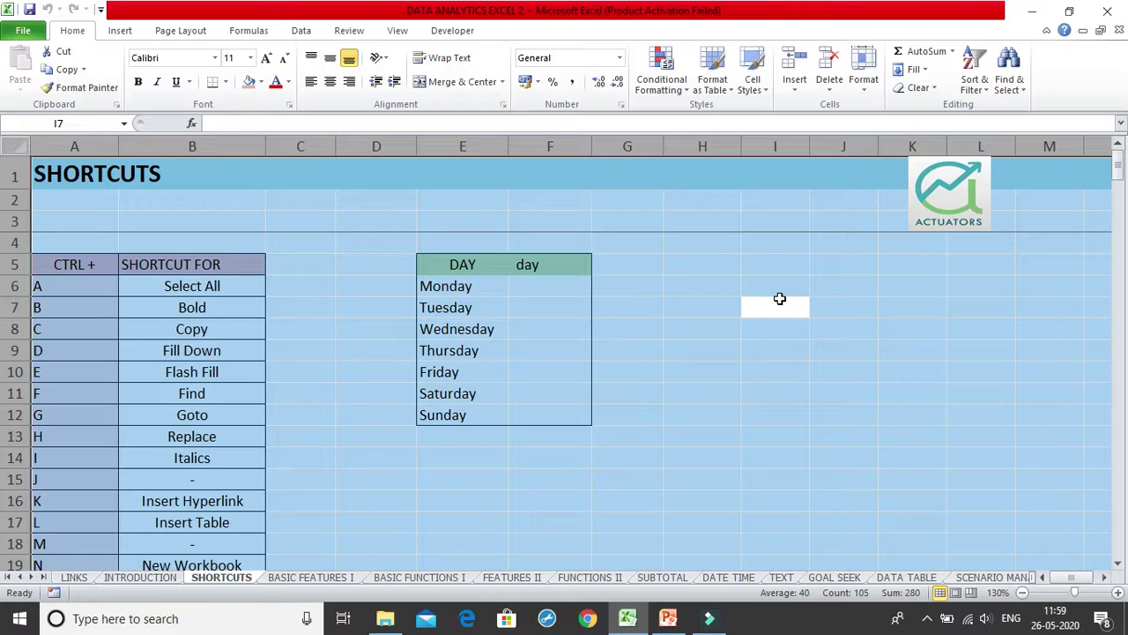
click(550, 326)
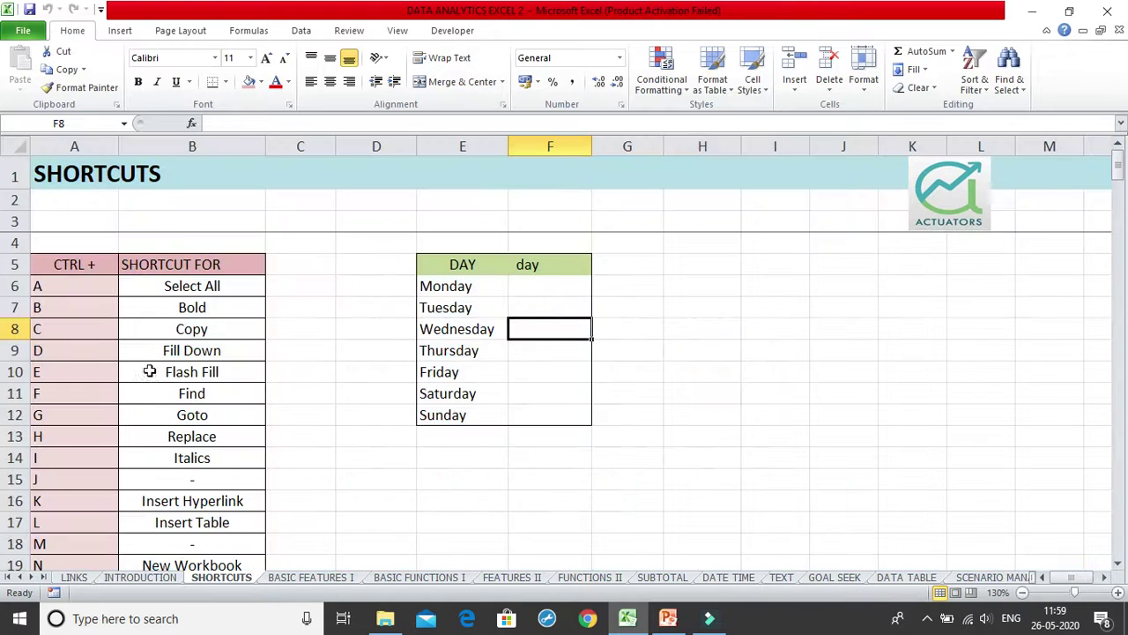
key(ctrl+a)
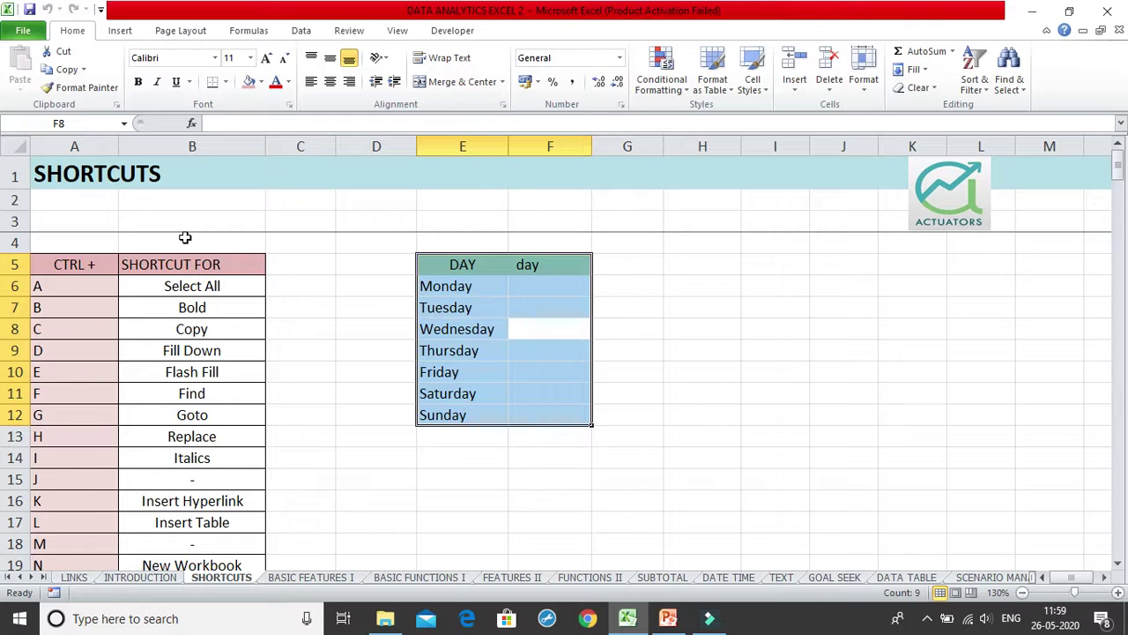
- Make the "day" header in cell F5 bold
key(Down)
key(Down)
key(Down)
key(Down)
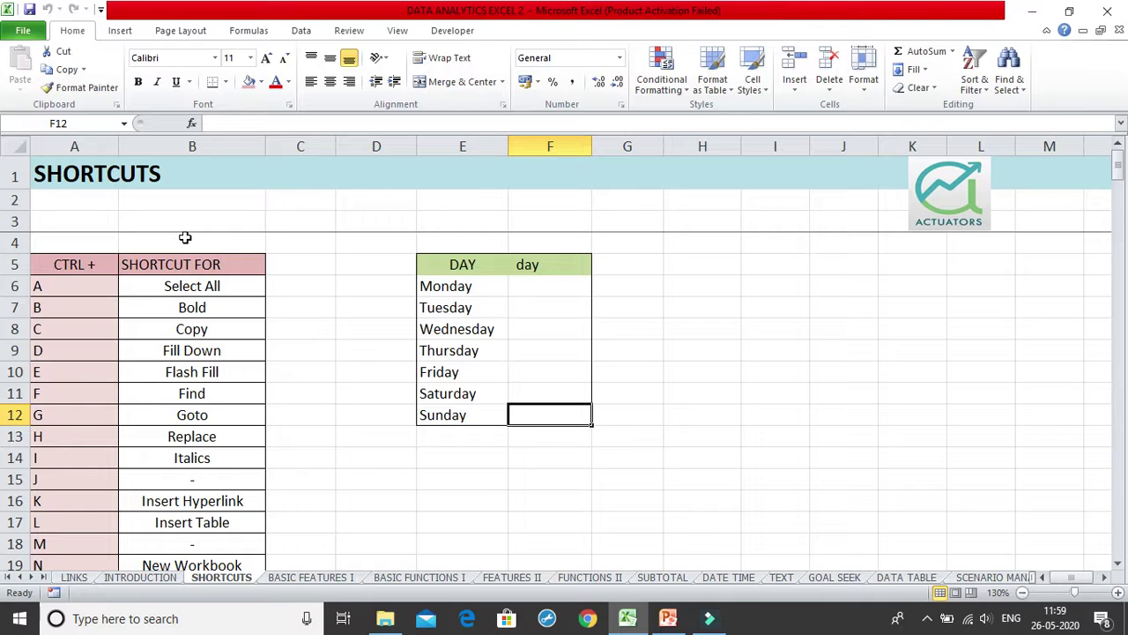
key(Up)
key(Up)
key(Up)
key(Up)
key(Up)
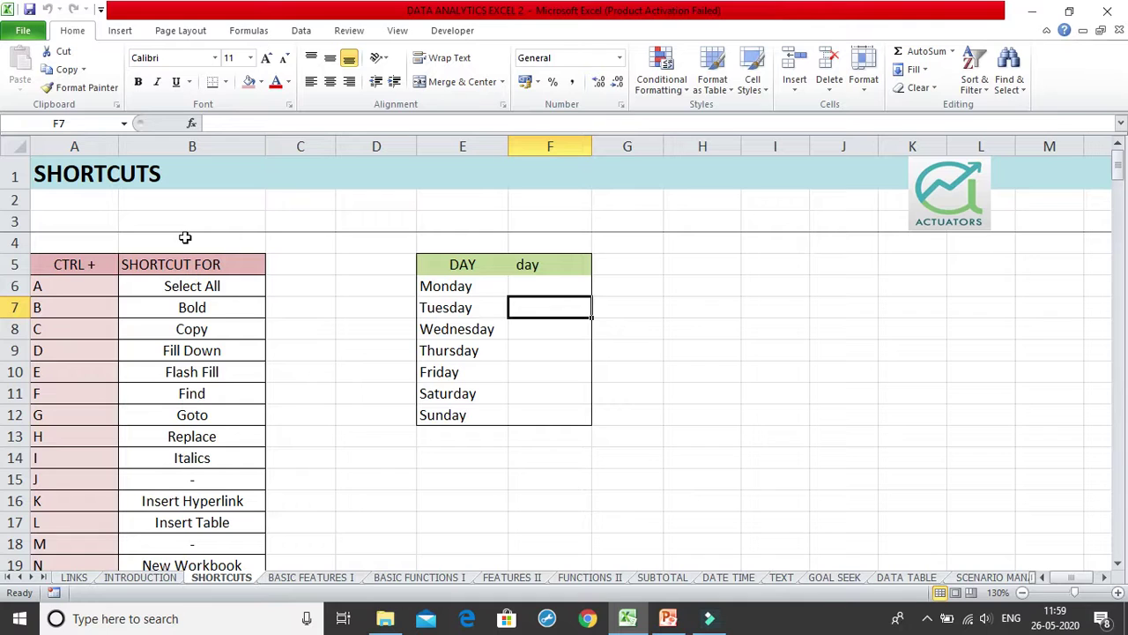
key(Up)
key(Up)
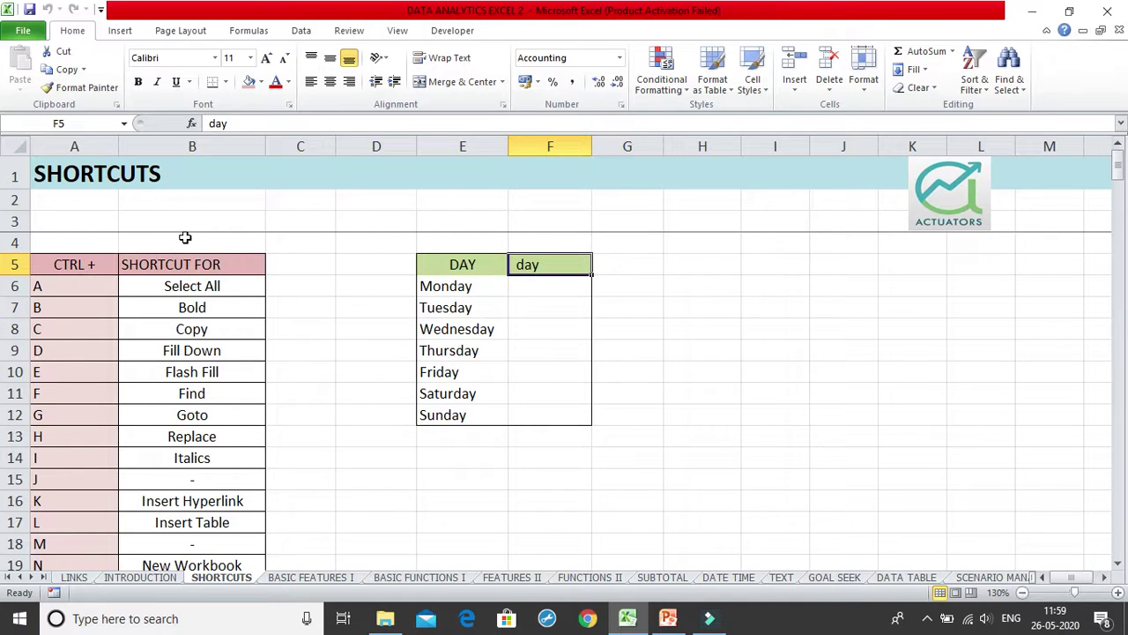
key(ctrl+b)
click(518, 324)
click(549, 257)
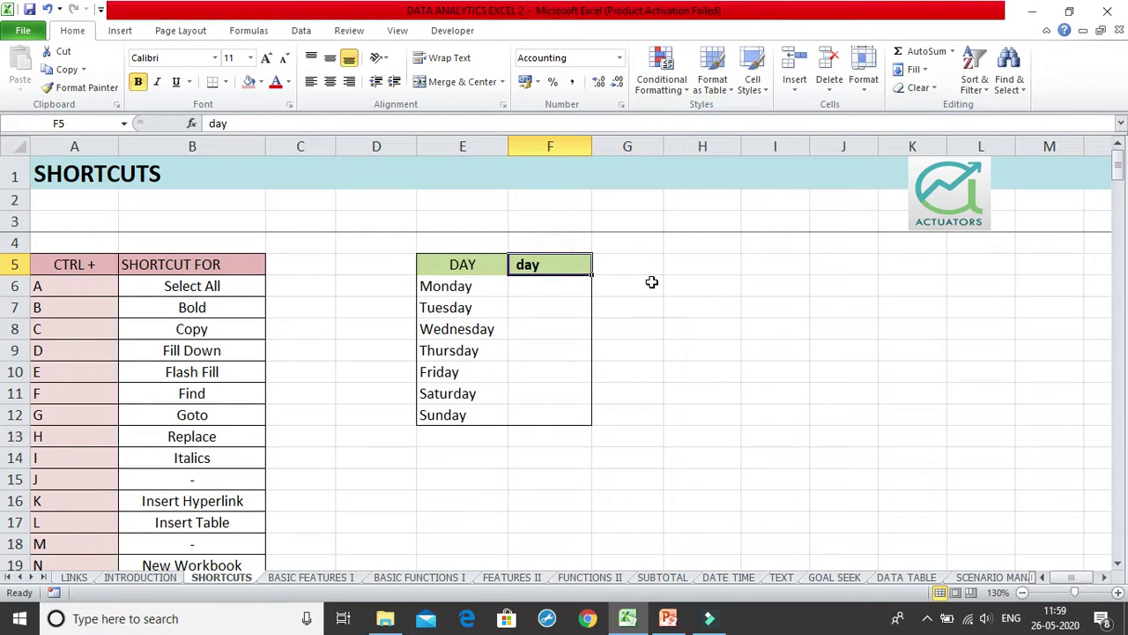
- Toggle bold repeatedly on the "day" header in F5, finishing with bold turned off
click(1117, 593)
click(1118, 592)
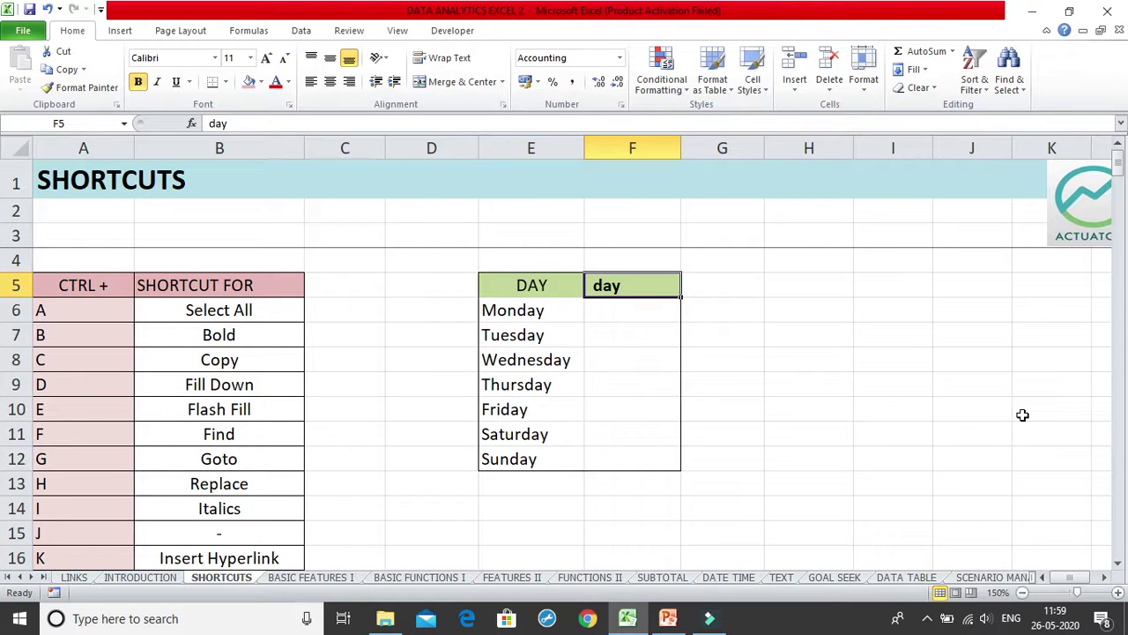
key(ctrl+b)
key(ctrl+b)
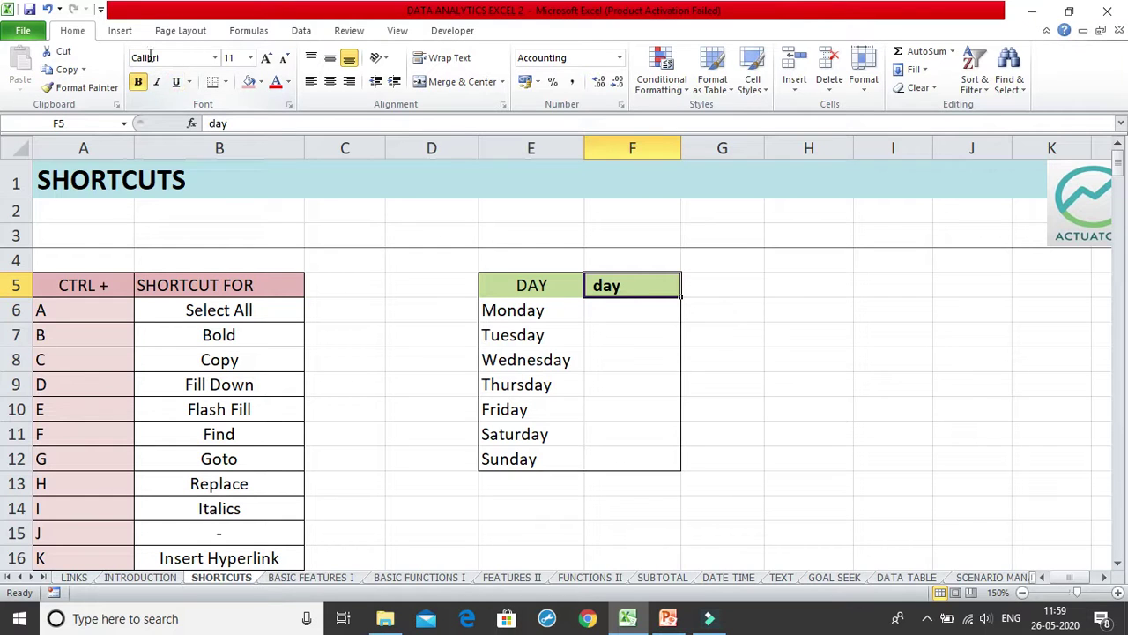
key(ctrl+b)
key(ctrl+b)
key(ctrl+b)
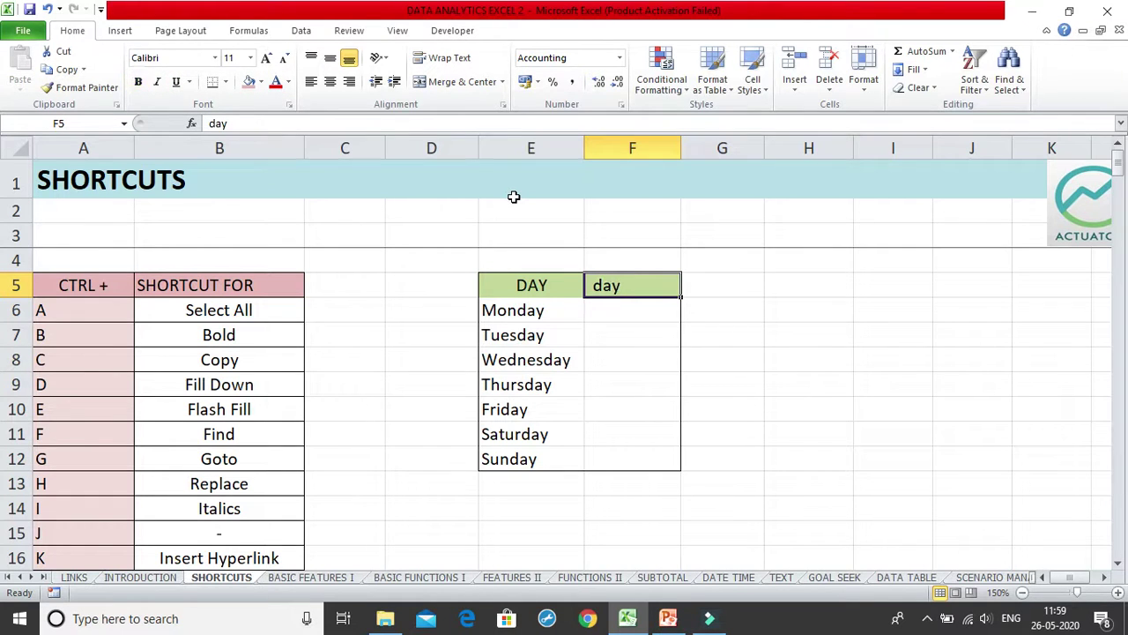
- Copy the "day" header in F5, check its entry in the clipboard history, and cancel the copy mode
click(188, 331)
click(174, 361)
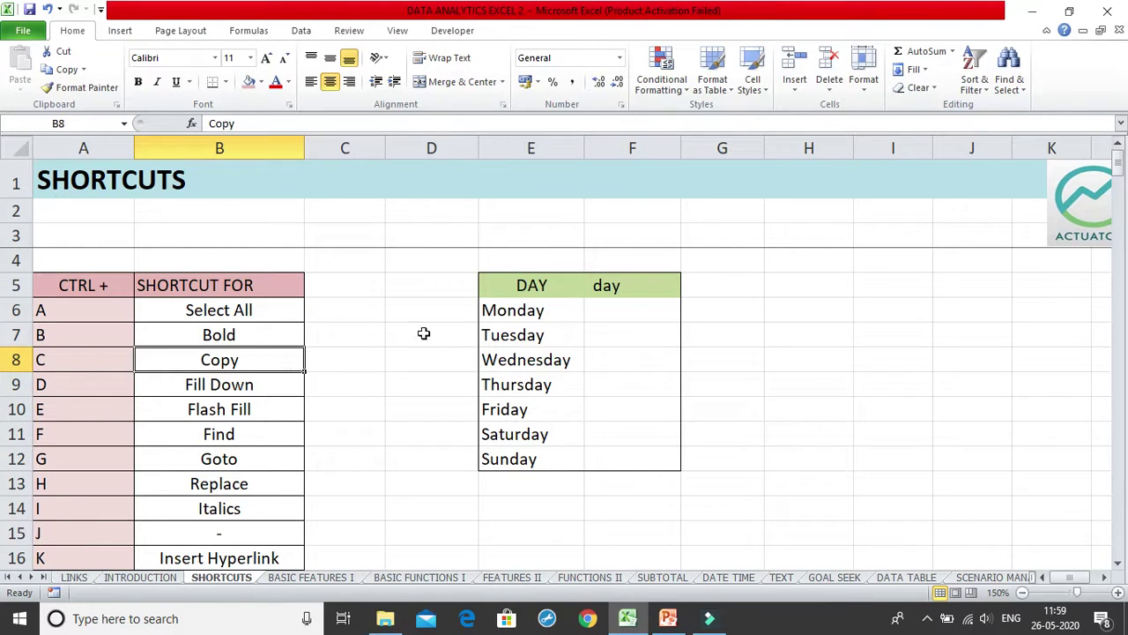
click(645, 279)
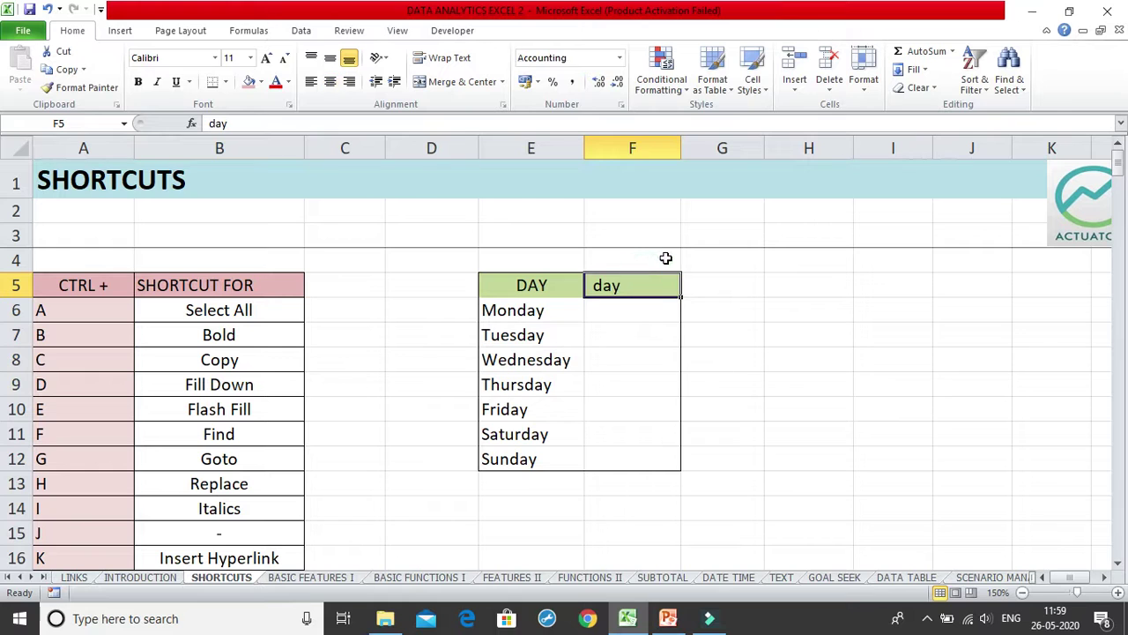
key(ctrl+c)
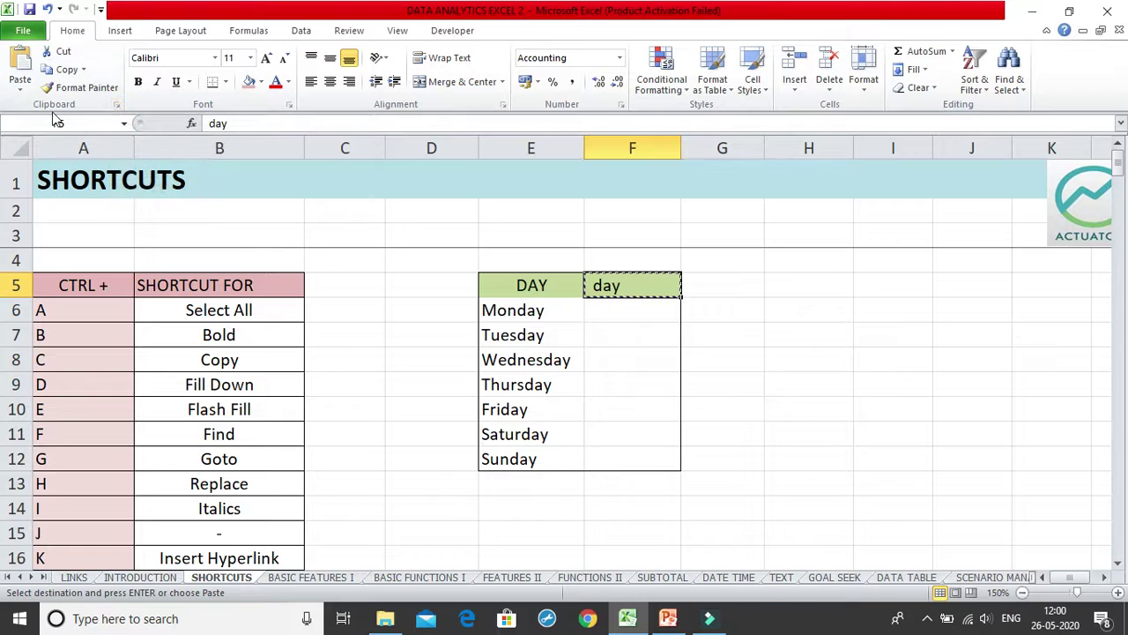
click(115, 104)
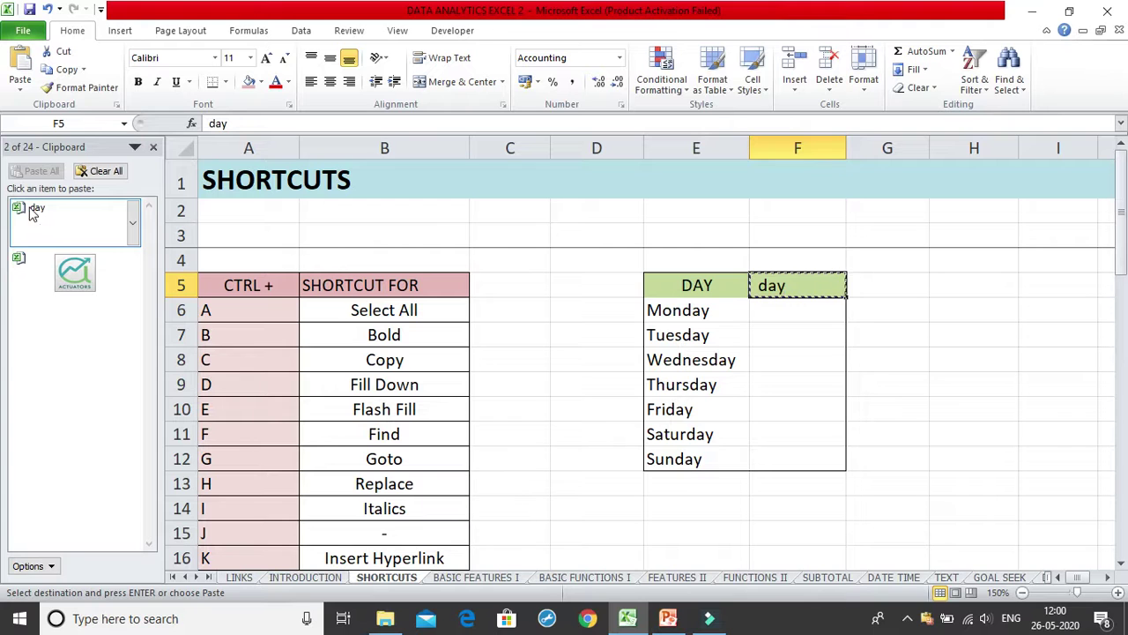
click(115, 104)
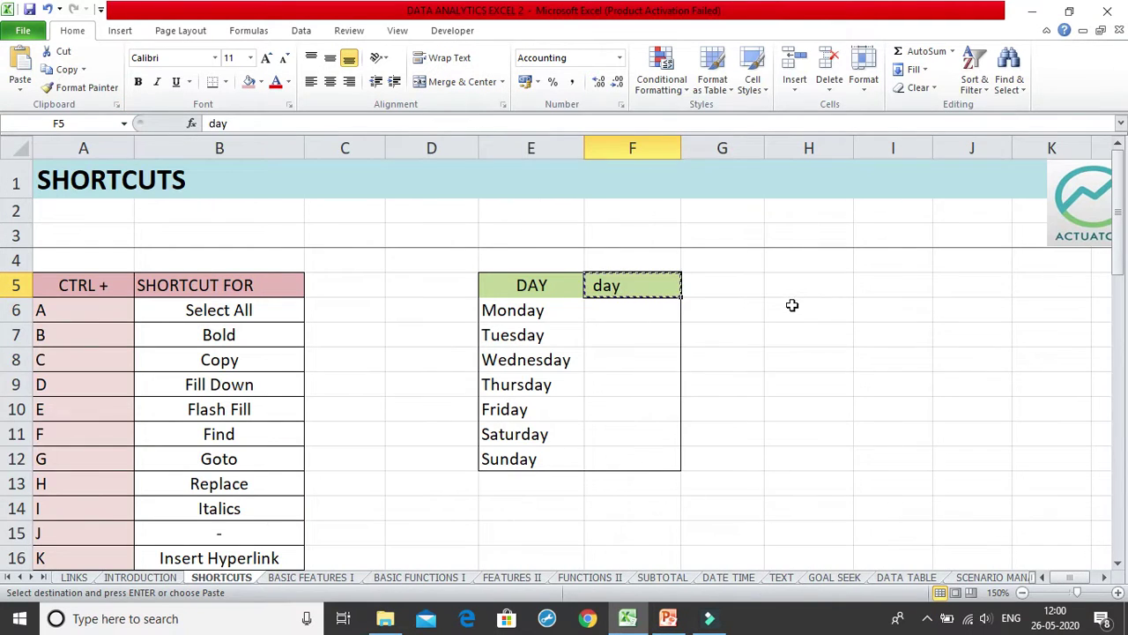
key(Escape)
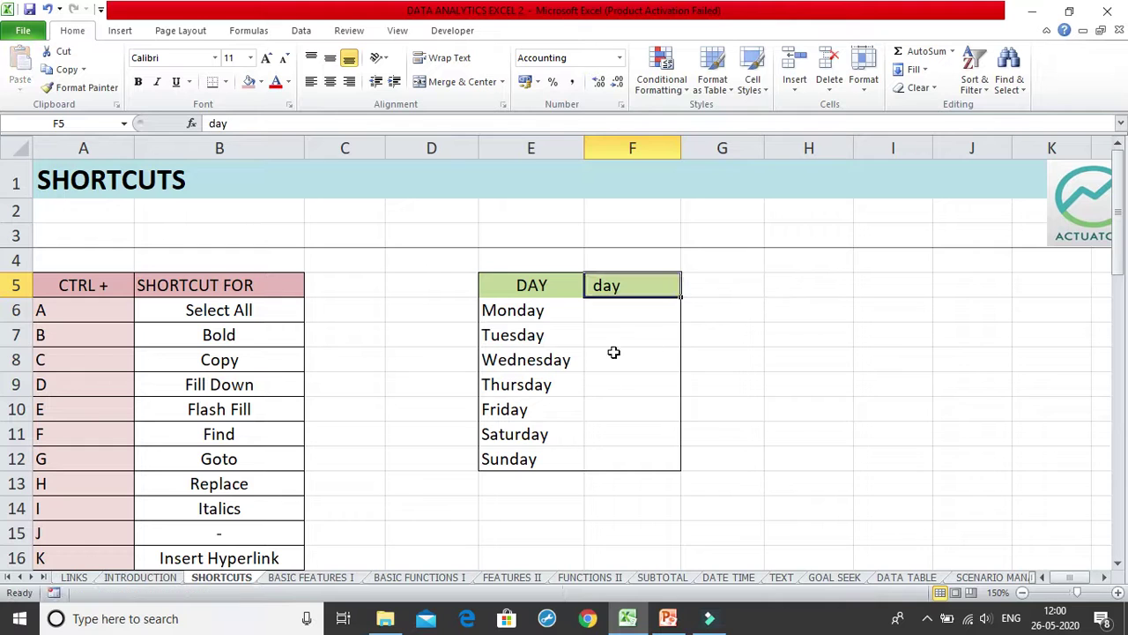
- Copy the Monday cell E6, check its entry in the clipboard history, and cancel the copy mode
click(537, 311)
key(ctrl+c)
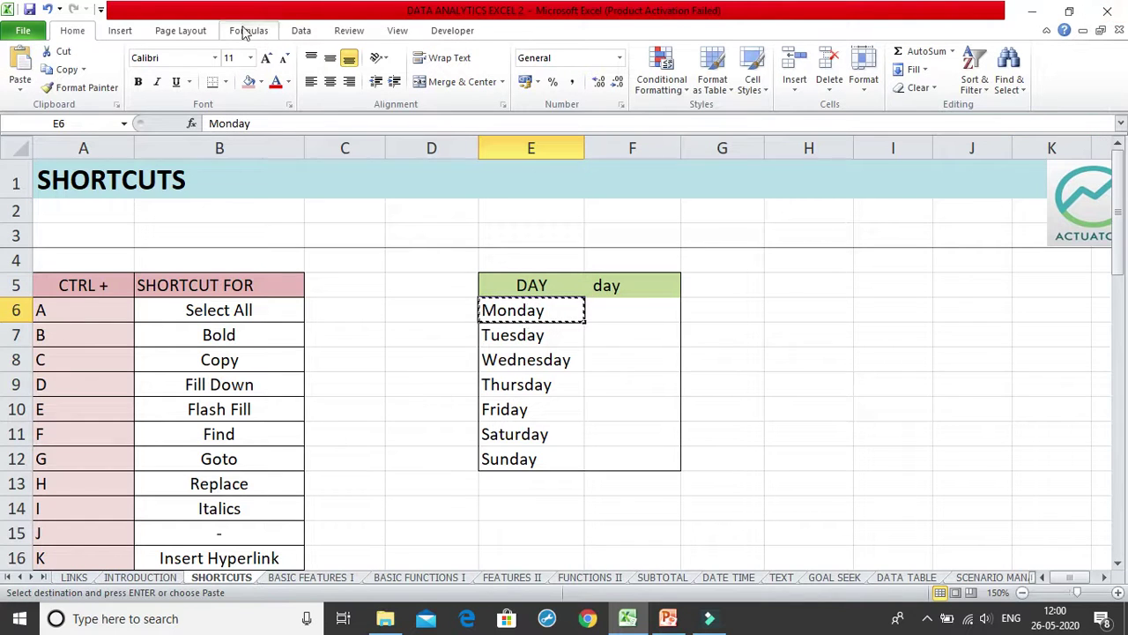
click(117, 104)
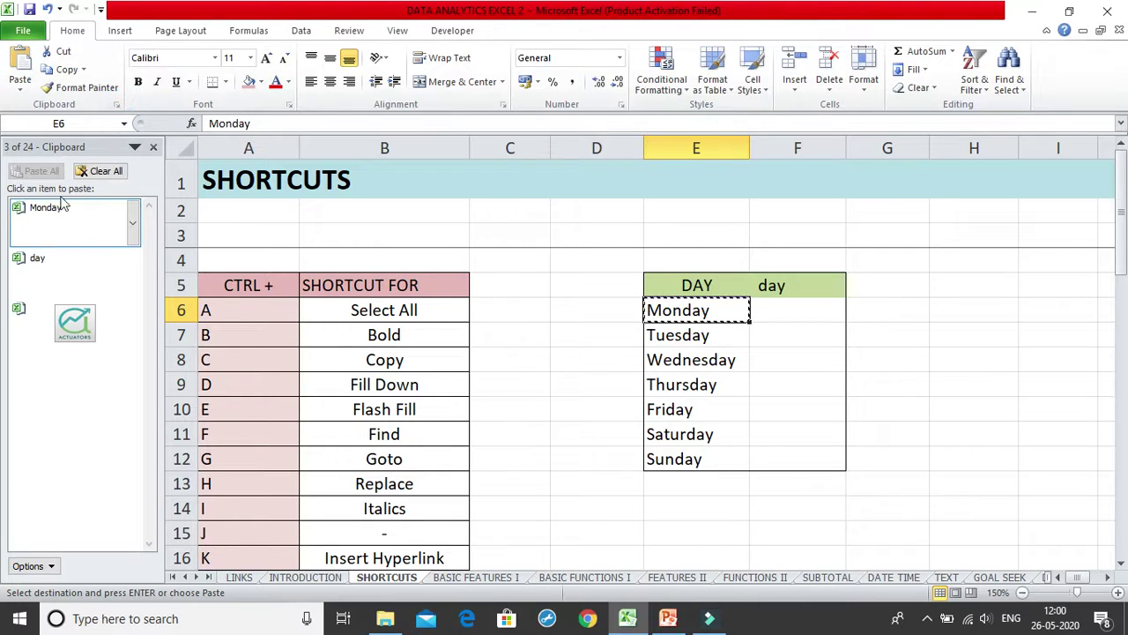
click(117, 104)
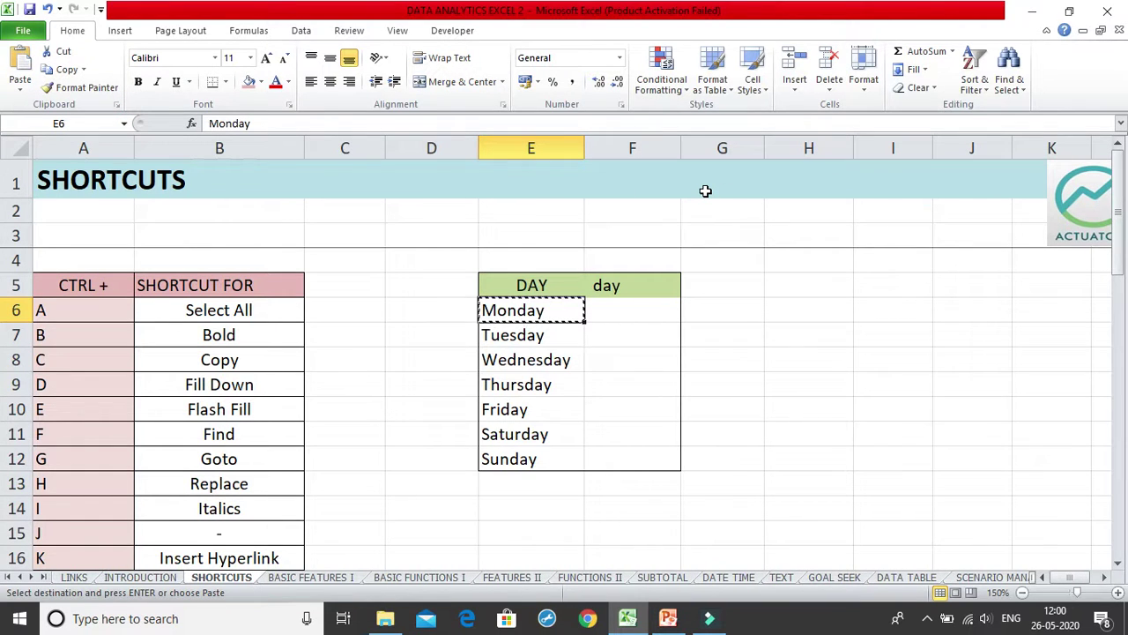
key(Escape)
click(212, 391)
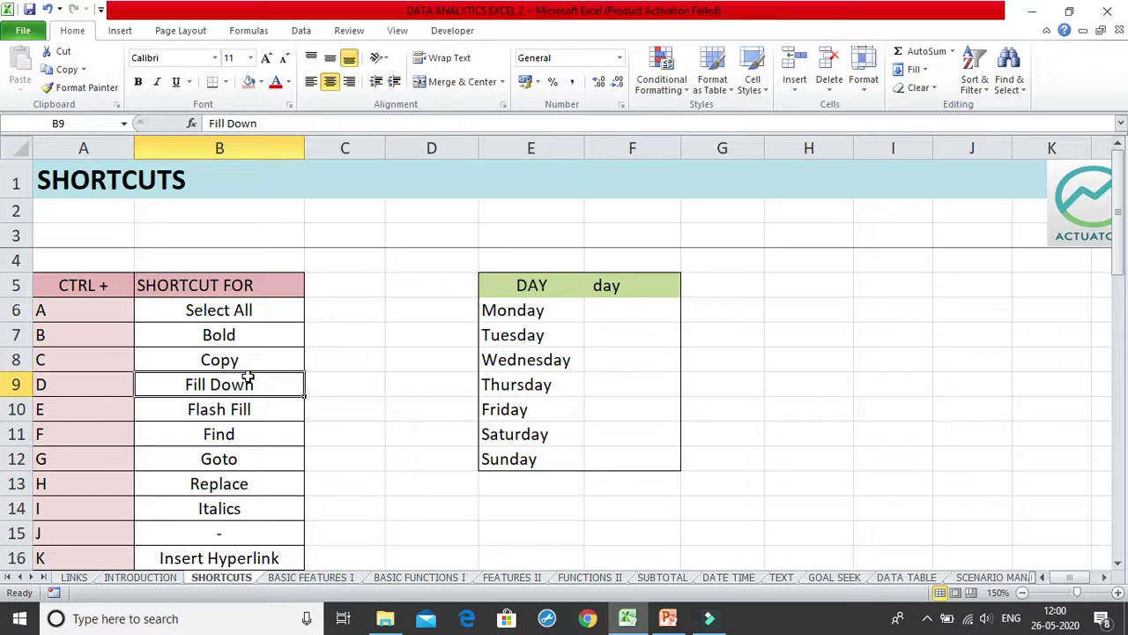
click(790, 293)
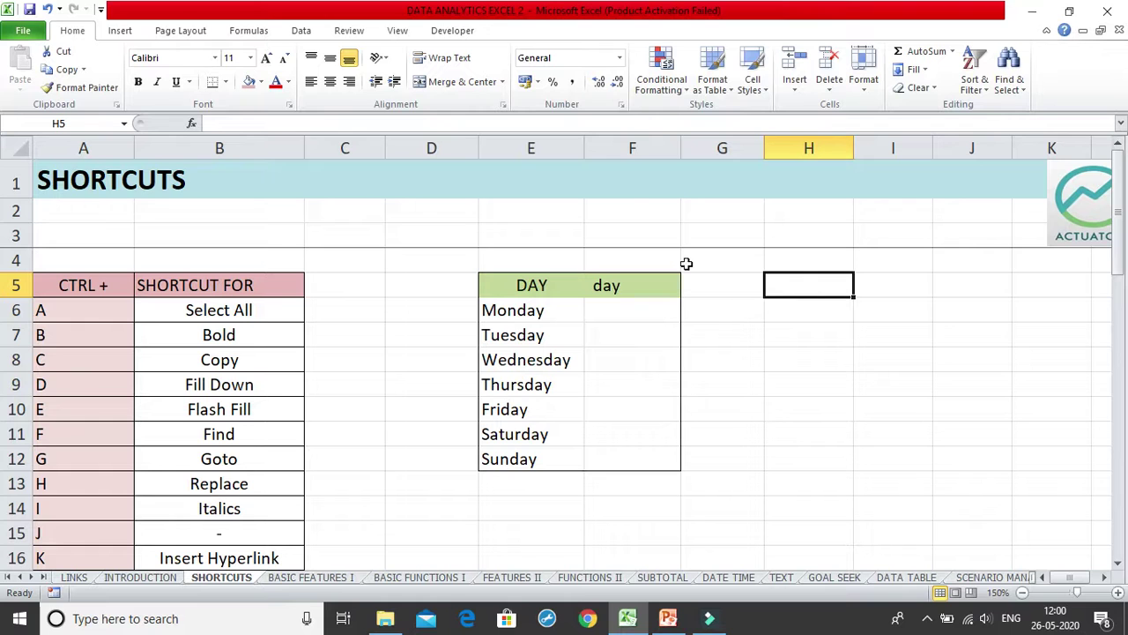
click(36, 31)
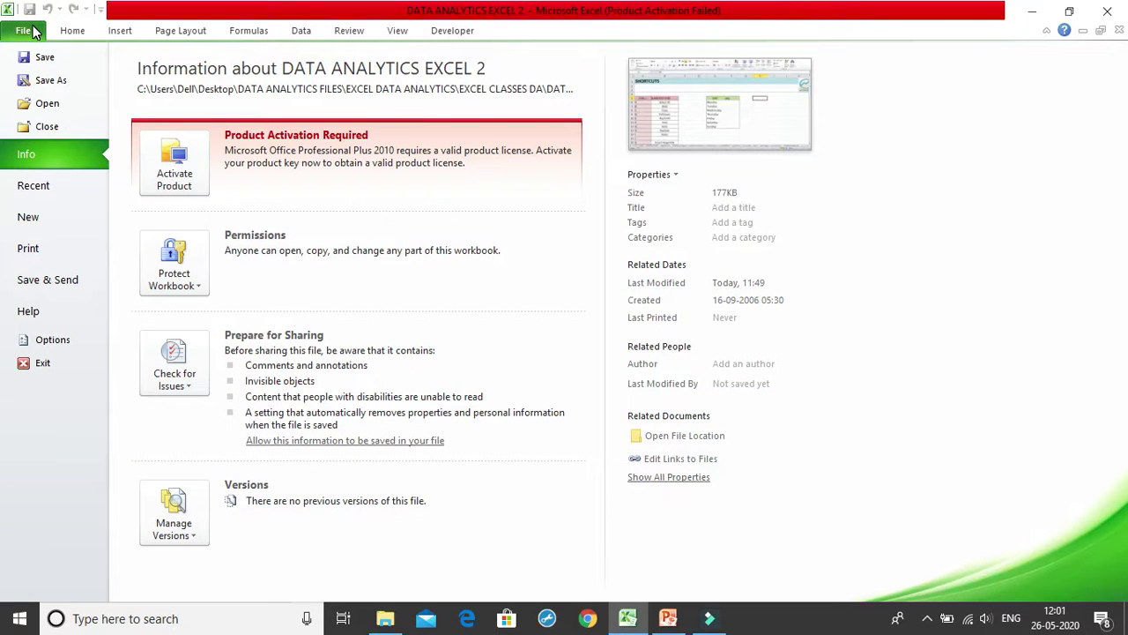
click(53, 340)
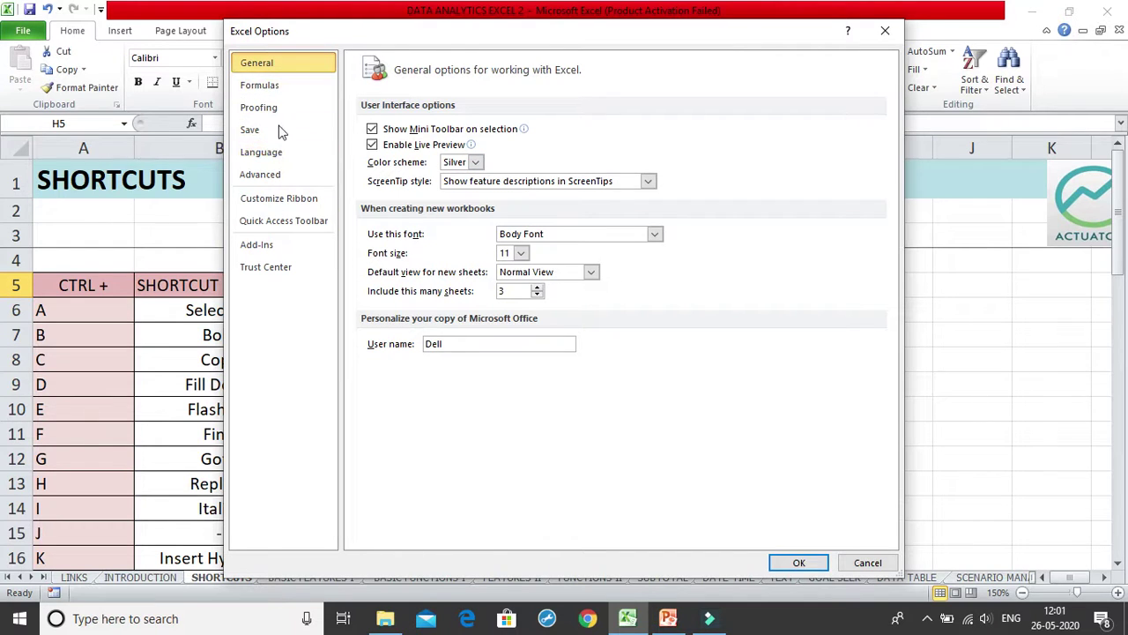
click(278, 84)
click(885, 31)
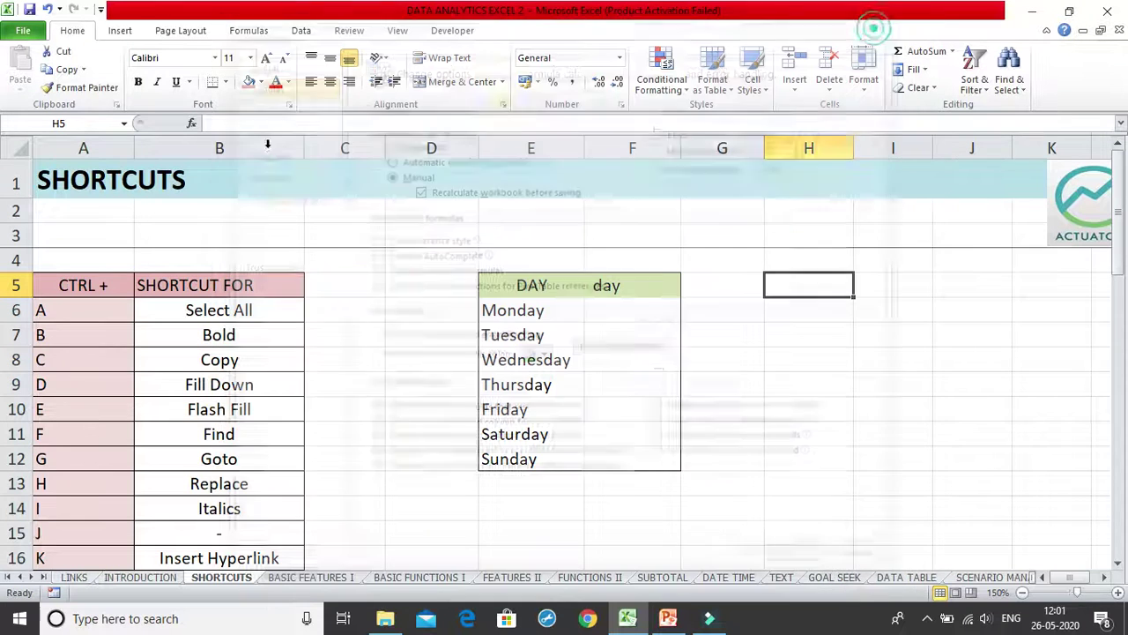
- View the custom lists in Excel's advanced options, then close the options without changing anything
click(33, 33)
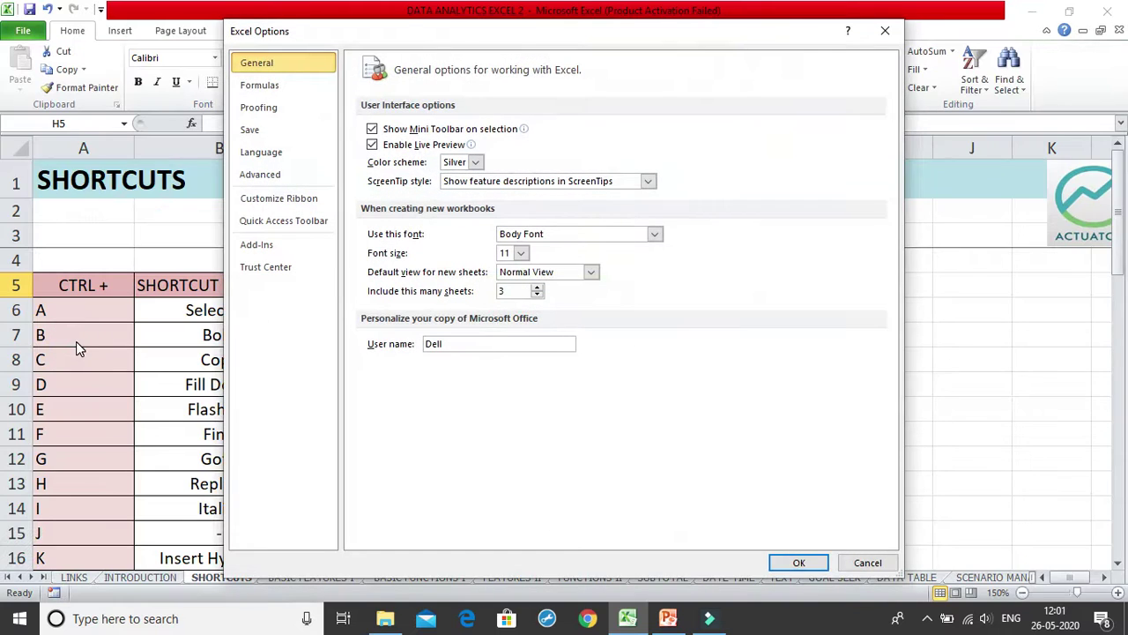
click(290, 173)
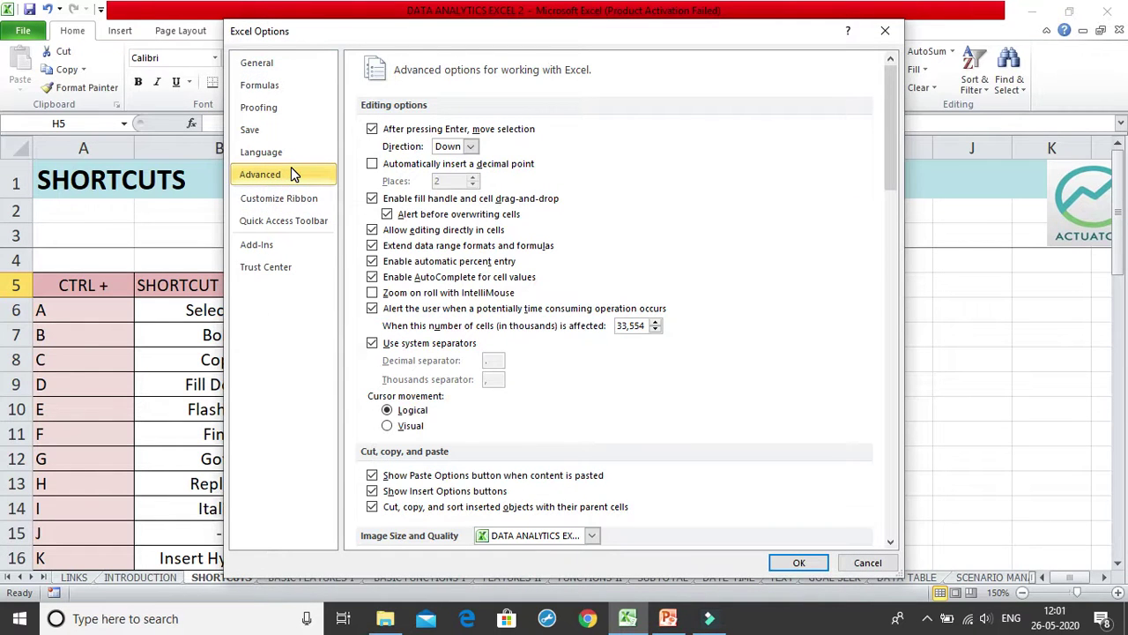
drag(894, 171, 799, 529)
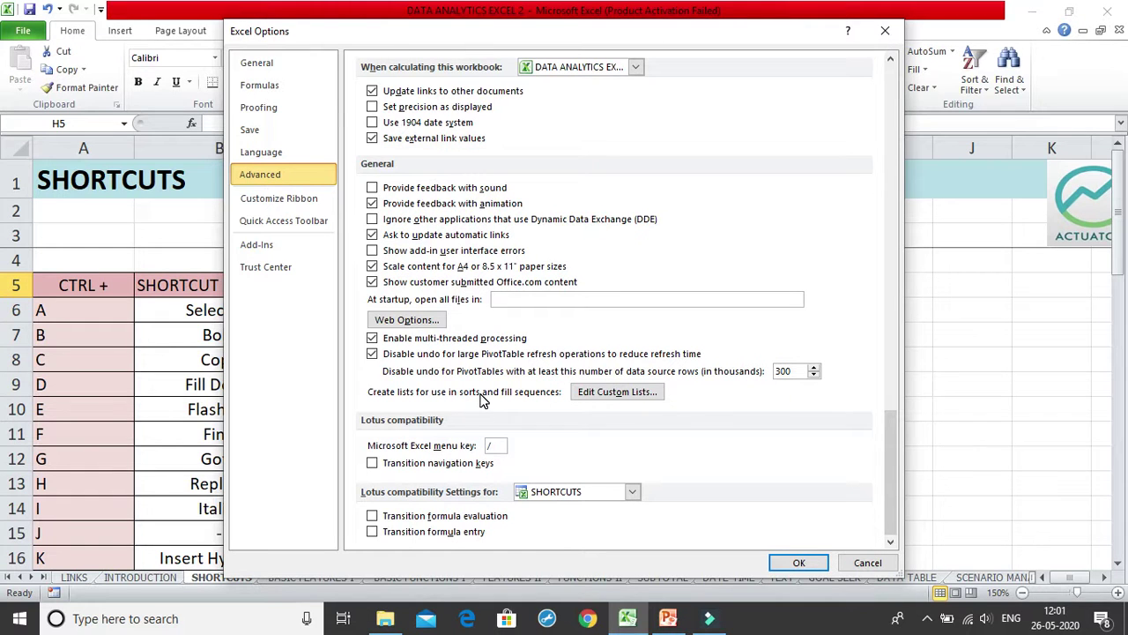
click(617, 393)
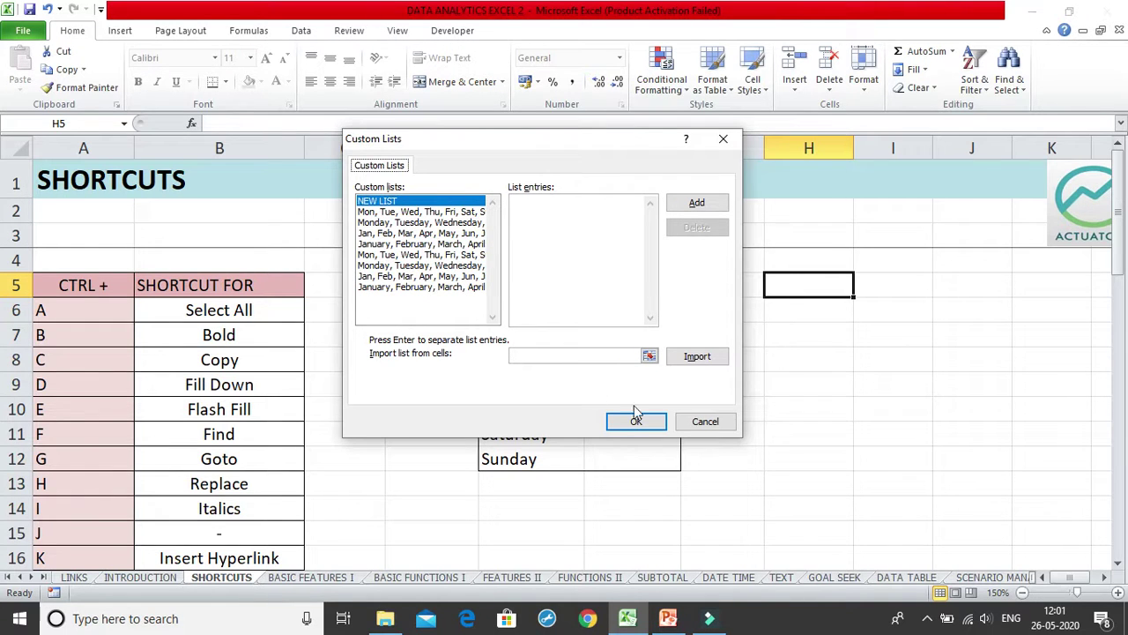
click(705, 422)
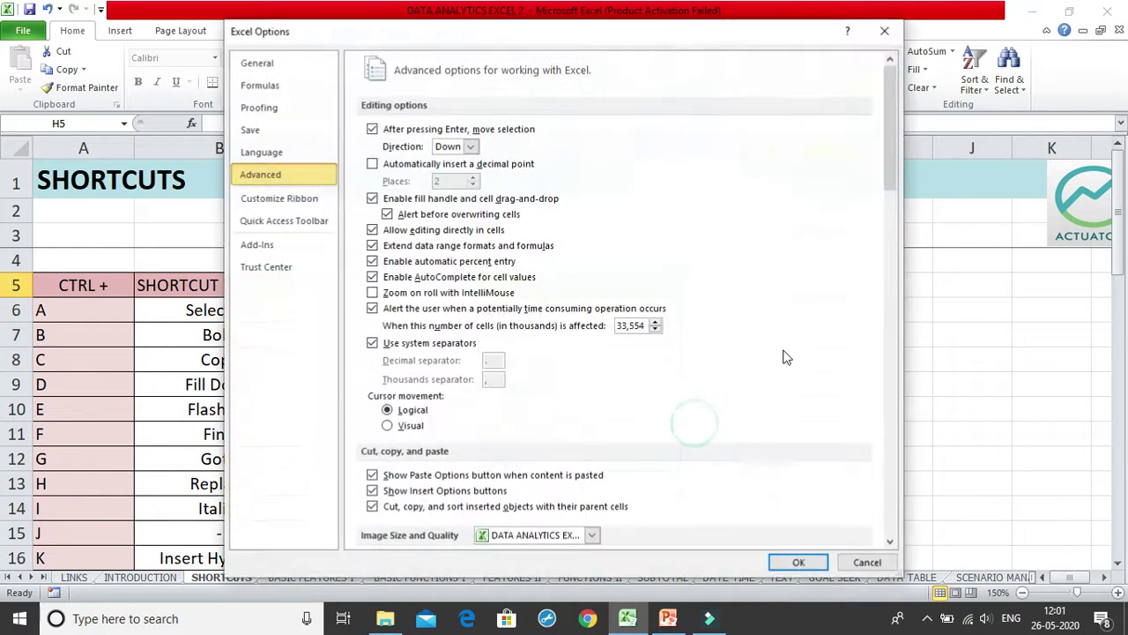
click(867, 563)
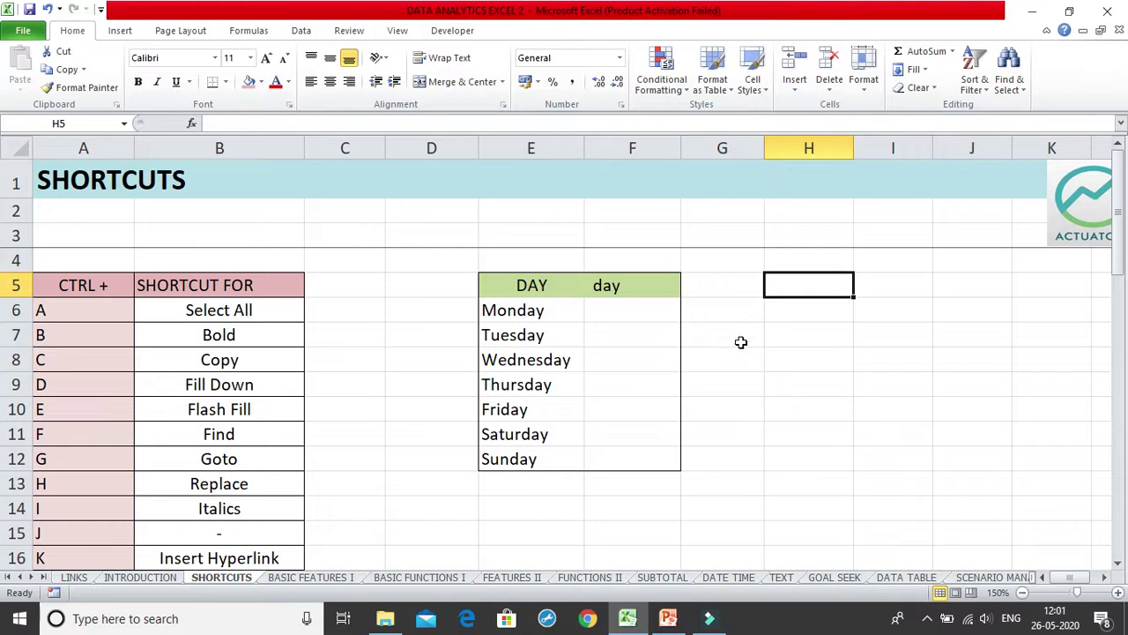
- Enter "jan" in cell H5
text(ja)
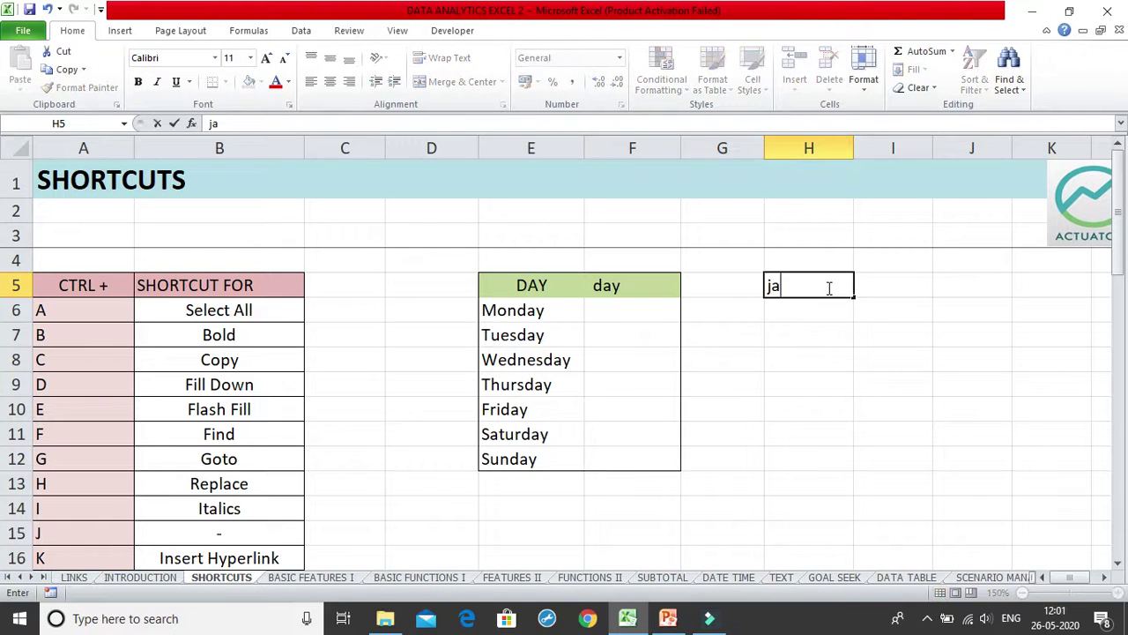
text(n)
key(Return)
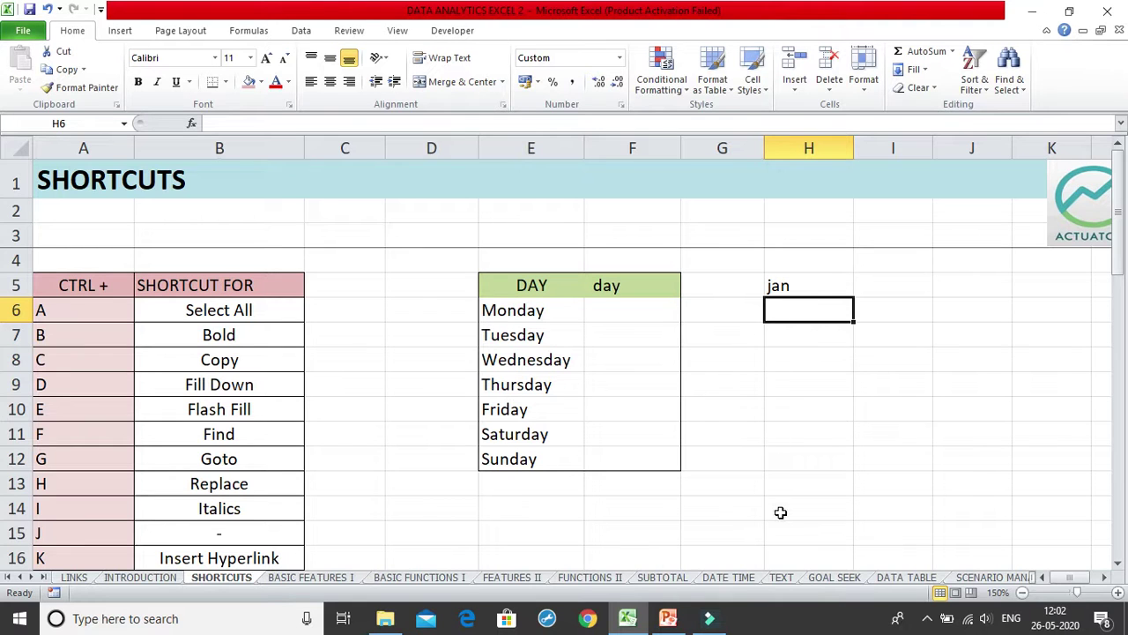
- Autofill the month series from H5 down to H11, then clear the filled months in H6:H11
click(828, 288)
mouse_move(853, 297)
mouse_down()
mouse_move(836, 329)
mouse_move(854, 309)
mouse_move(848, 389)
mouse_move(859, 300)
mouse_up()
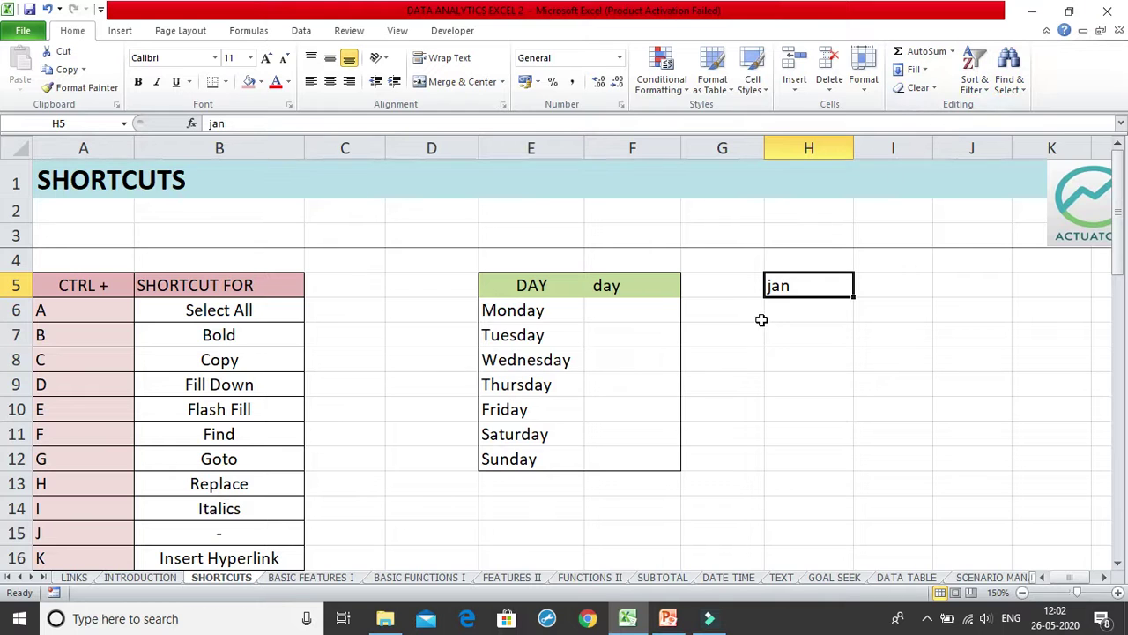
drag(854, 297, 810, 442)
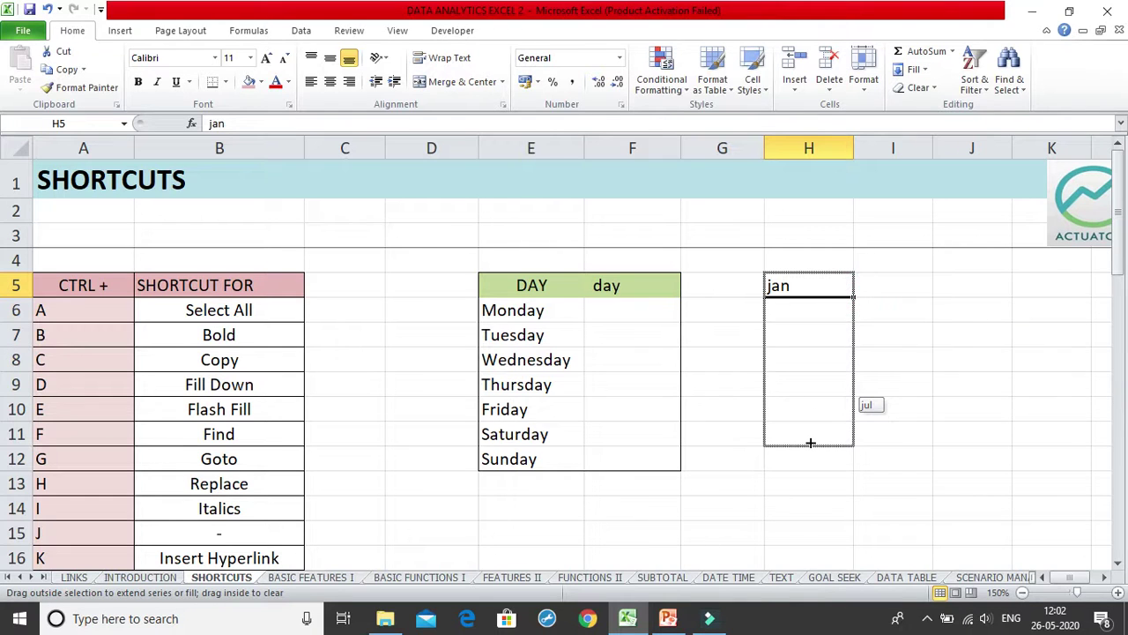
mouse_move(810, 442)
mouse_down()
mouse_move(834, 335)
mouse_move(824, 445)
mouse_up()
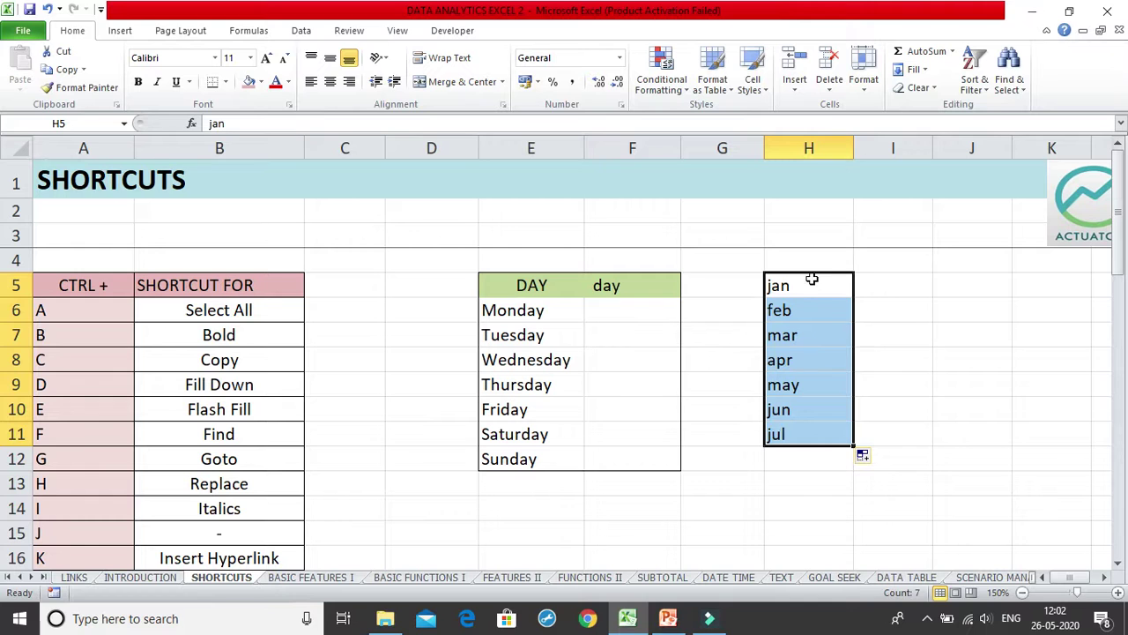
drag(833, 303, 798, 446)
key(Delete)
click(805, 432)
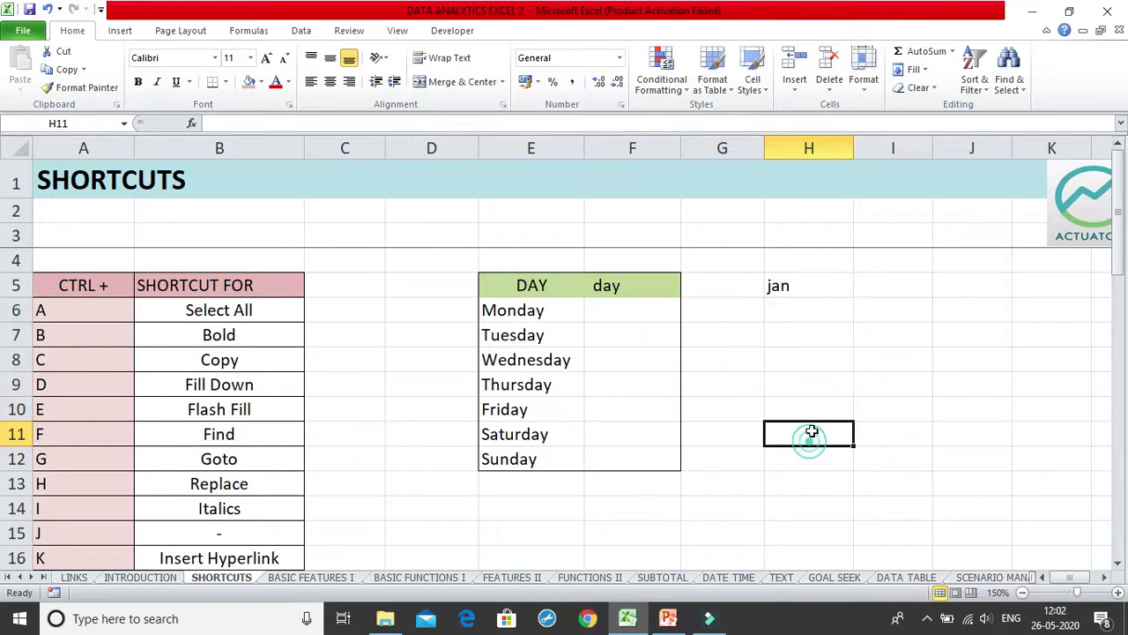
- Fill the "jan" entry in H5 down through H15 with Fill Down
drag(833, 285, 784, 533)
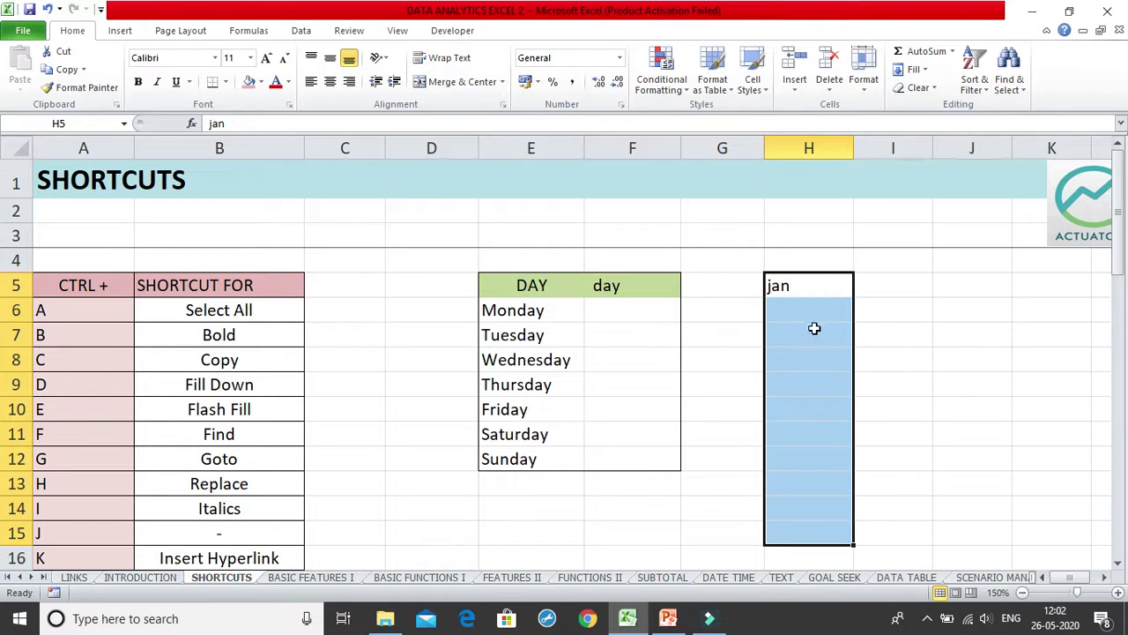
key(ctrl+d)
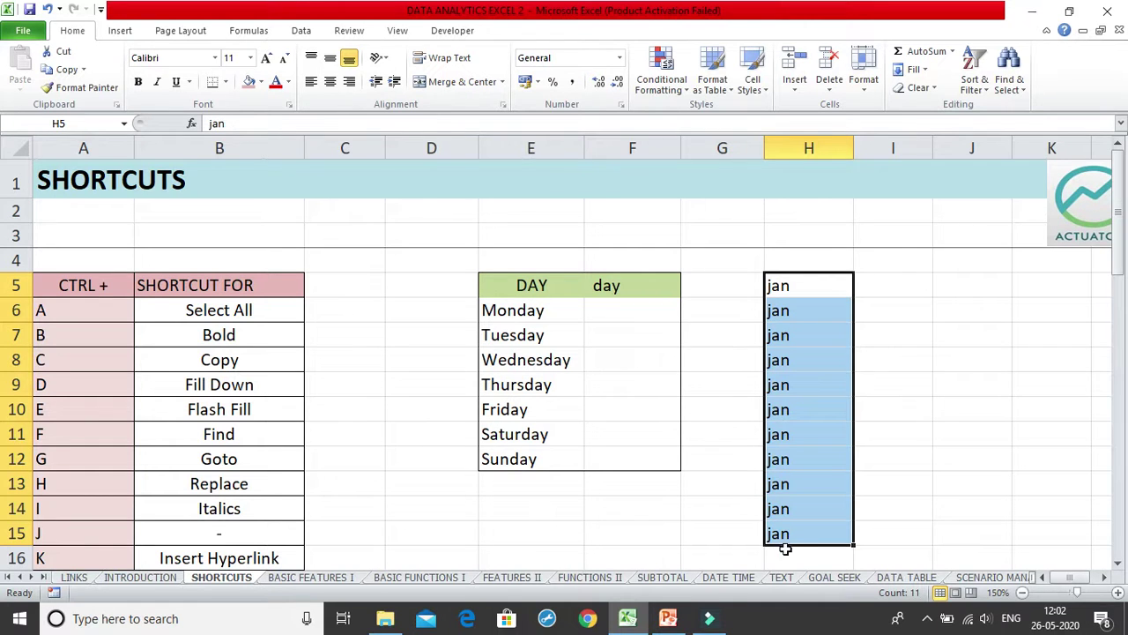
click(784, 516)
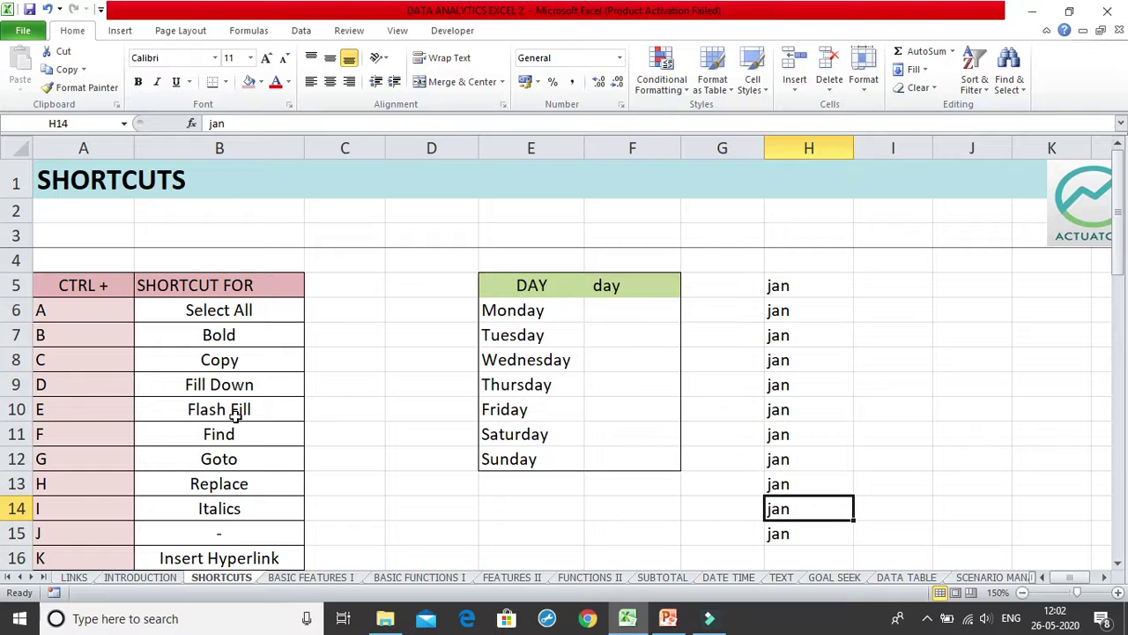
- Enter "mon" in F6 as the flash fill example and select the range F6:F12
click(650, 304)
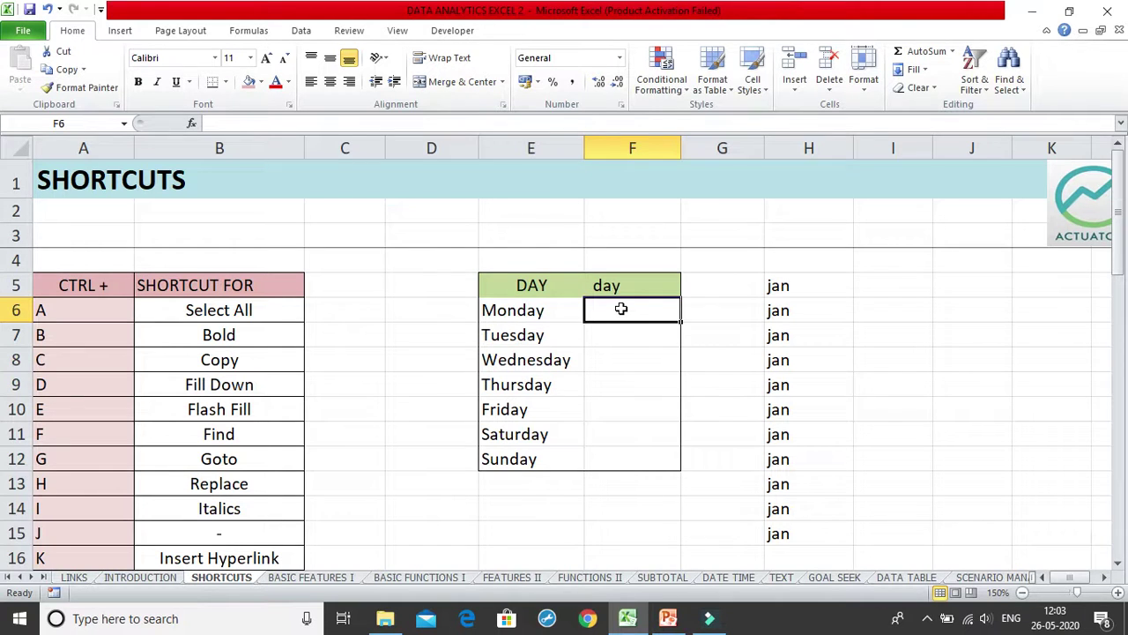
text(mon)
key(Return)
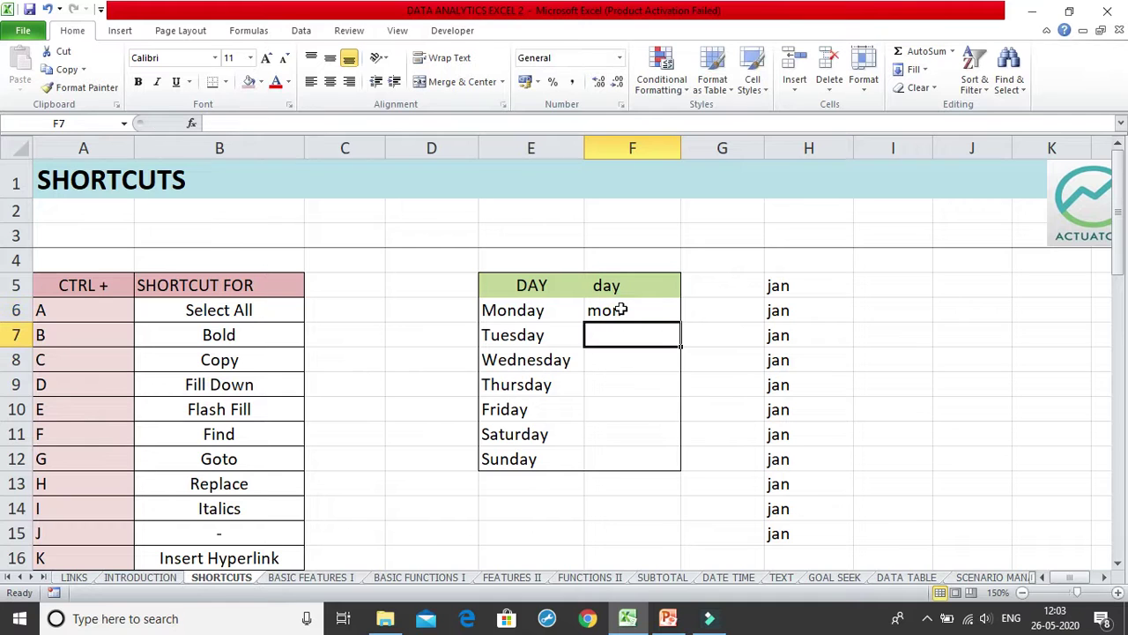
drag(621, 303, 612, 463)
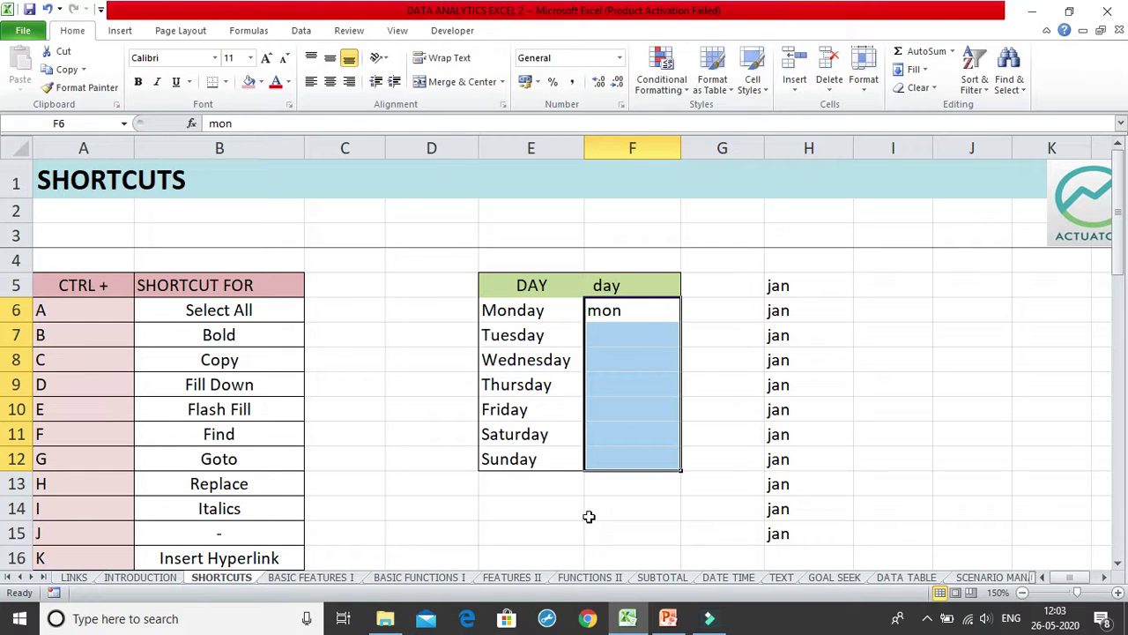
click(646, 414)
click(645, 311)
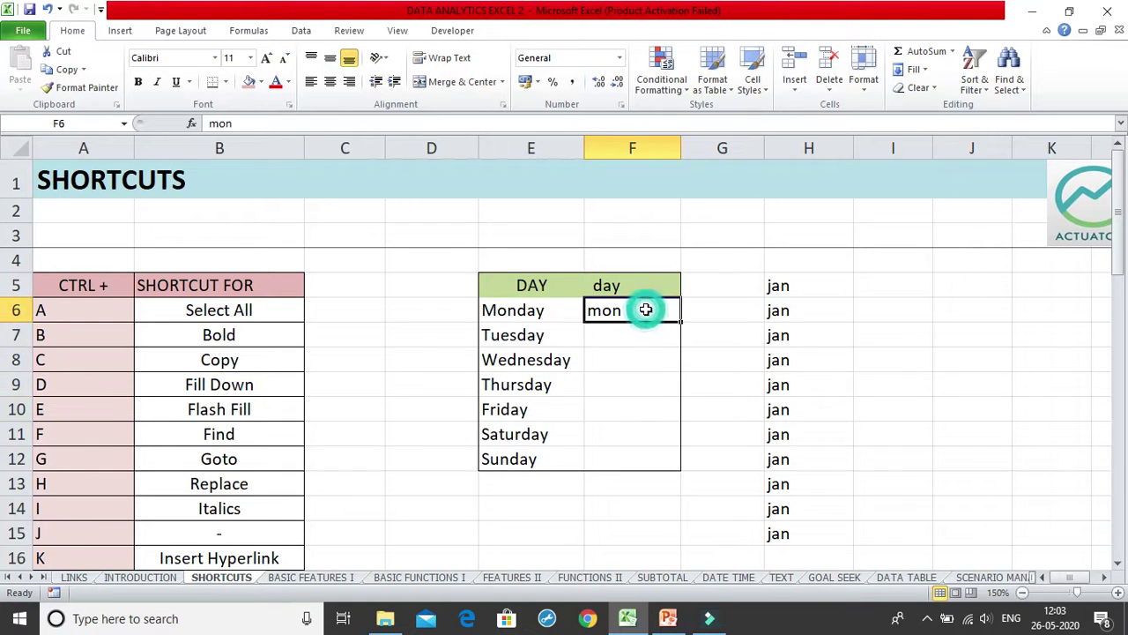
drag(617, 310, 596, 458)
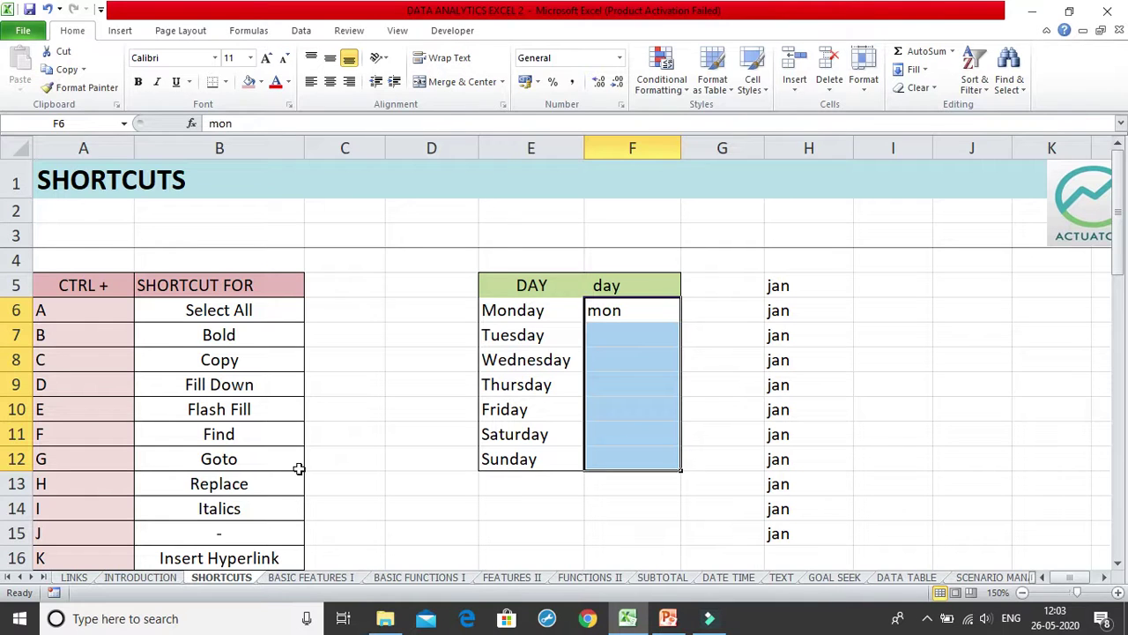
- Replace the flash fill example in F6 with "day" and select the range F6:F12
click(628, 311)
key(BackSpace)
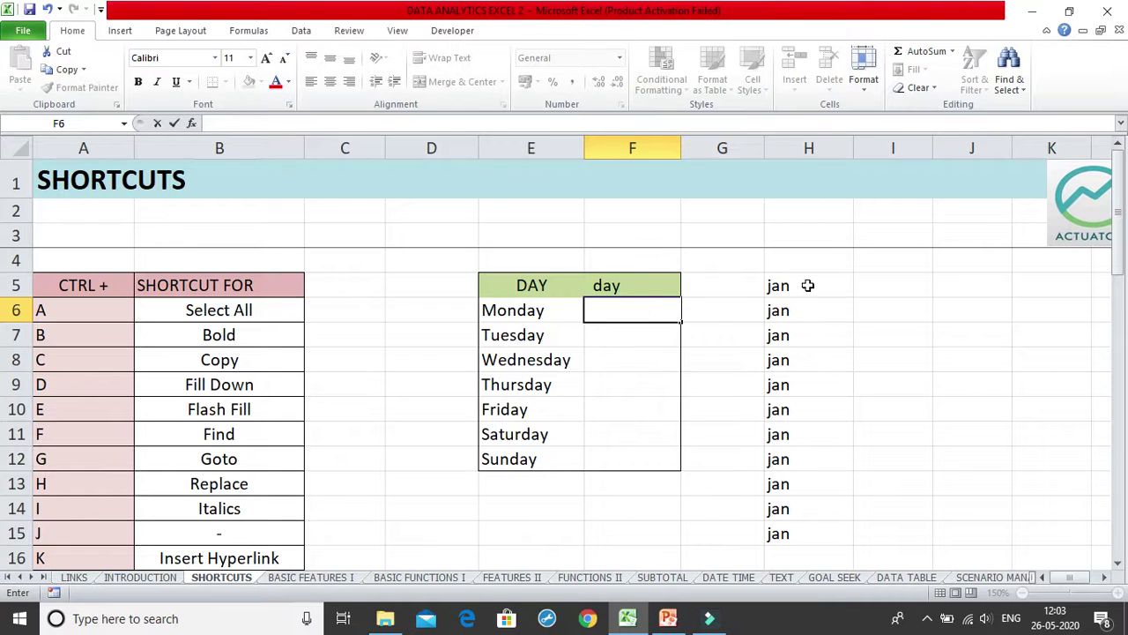
text(day)
key(Return)
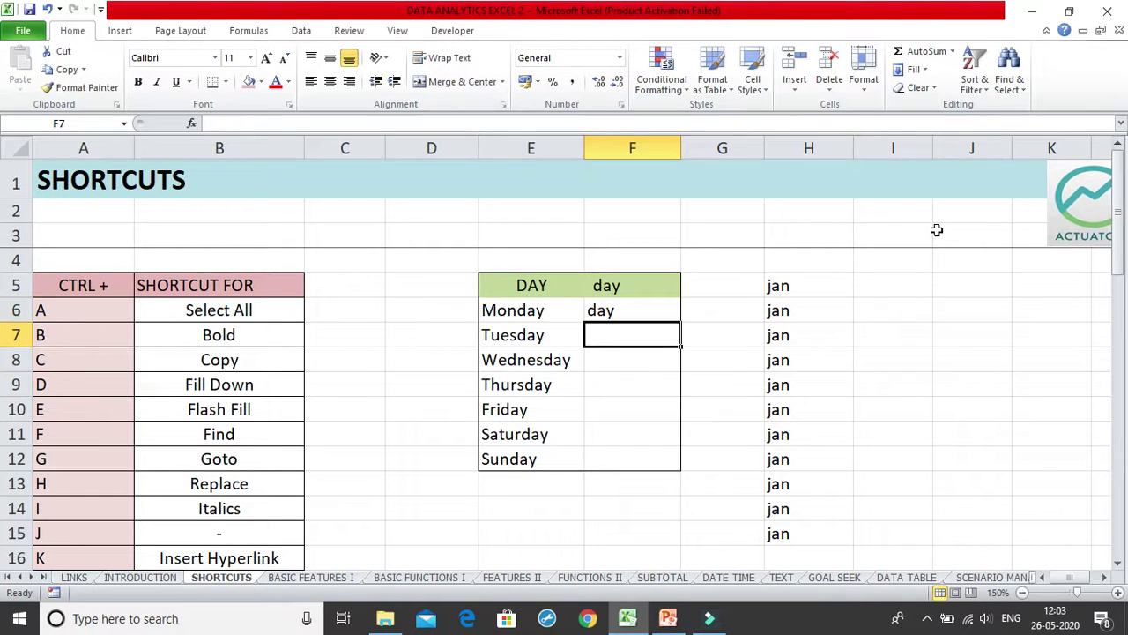
drag(650, 314, 632, 465)
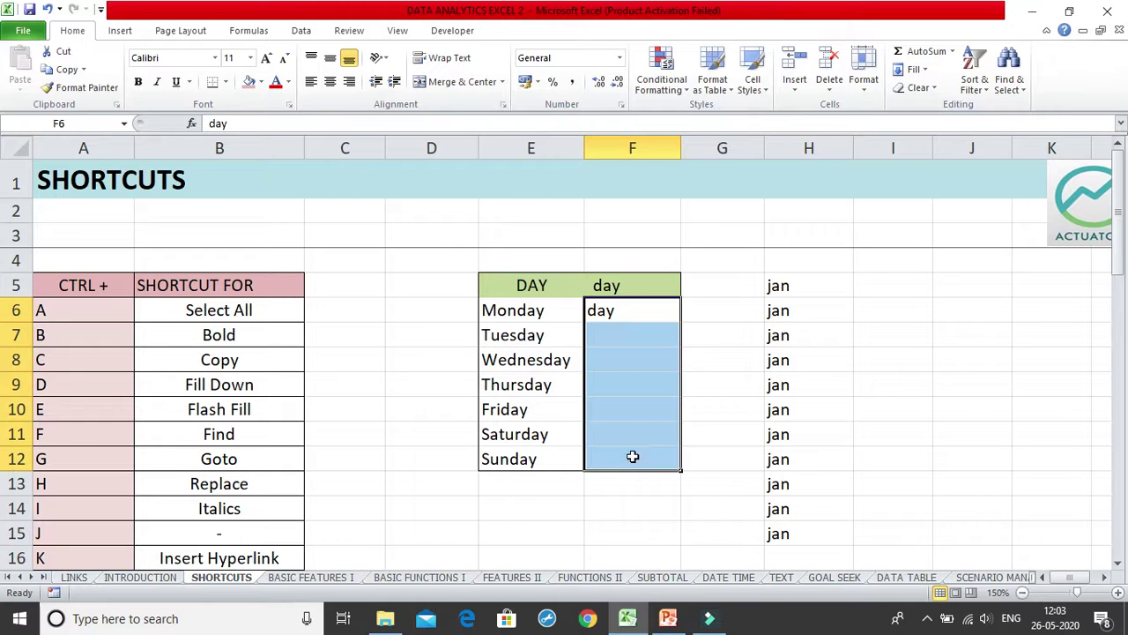
click(645, 404)
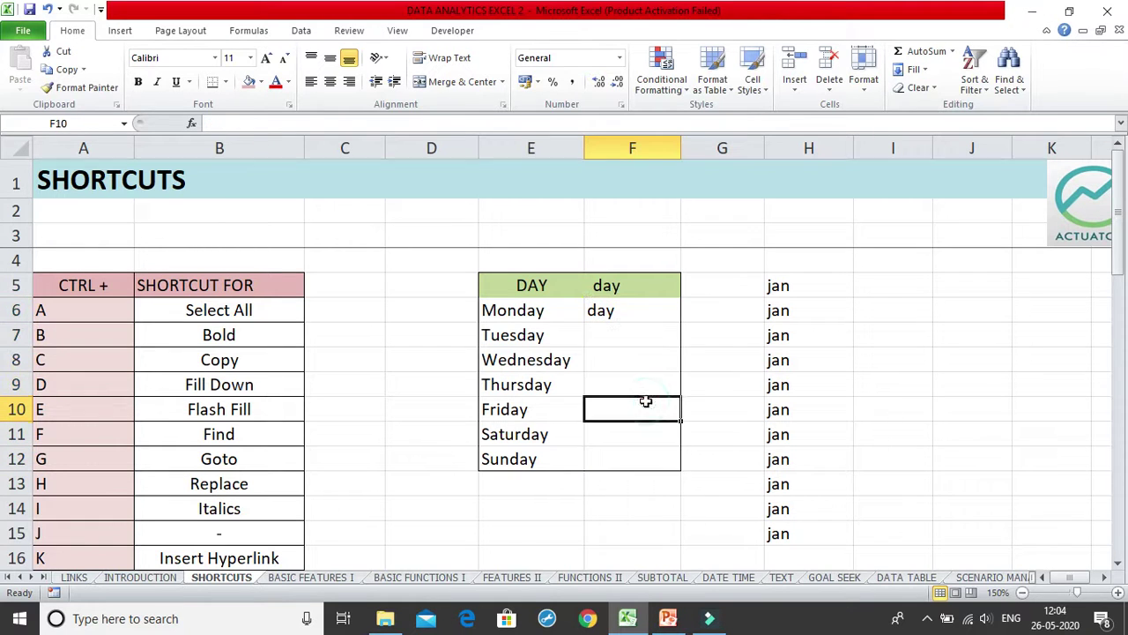
- Add "day" in F7 as a second flash fill example and select the range F6:F12
click(660, 342)
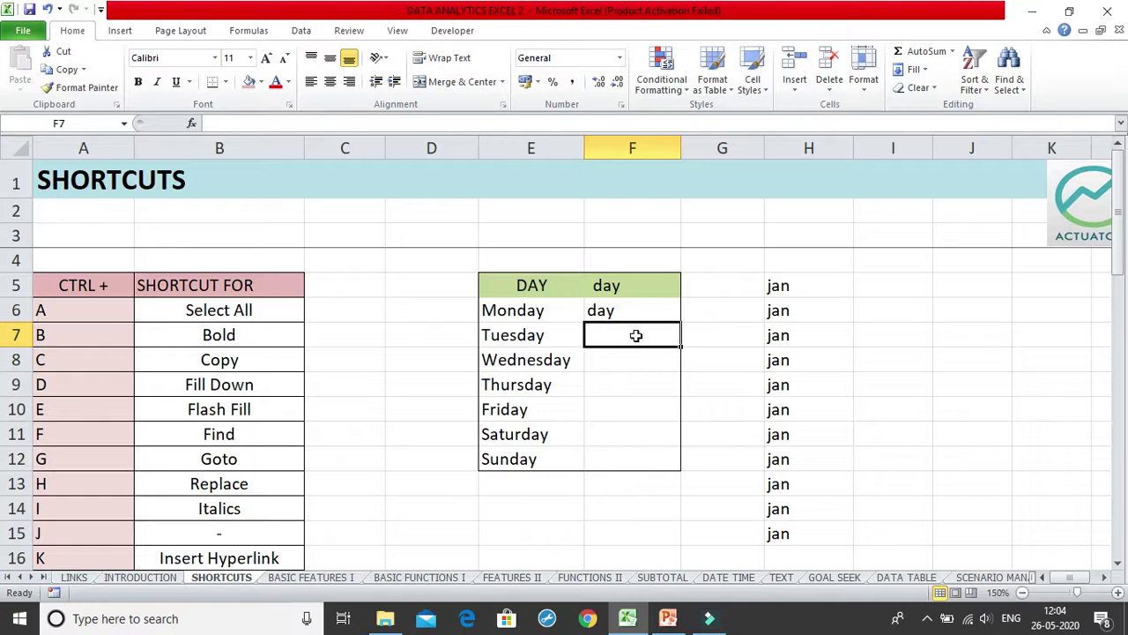
text(day)
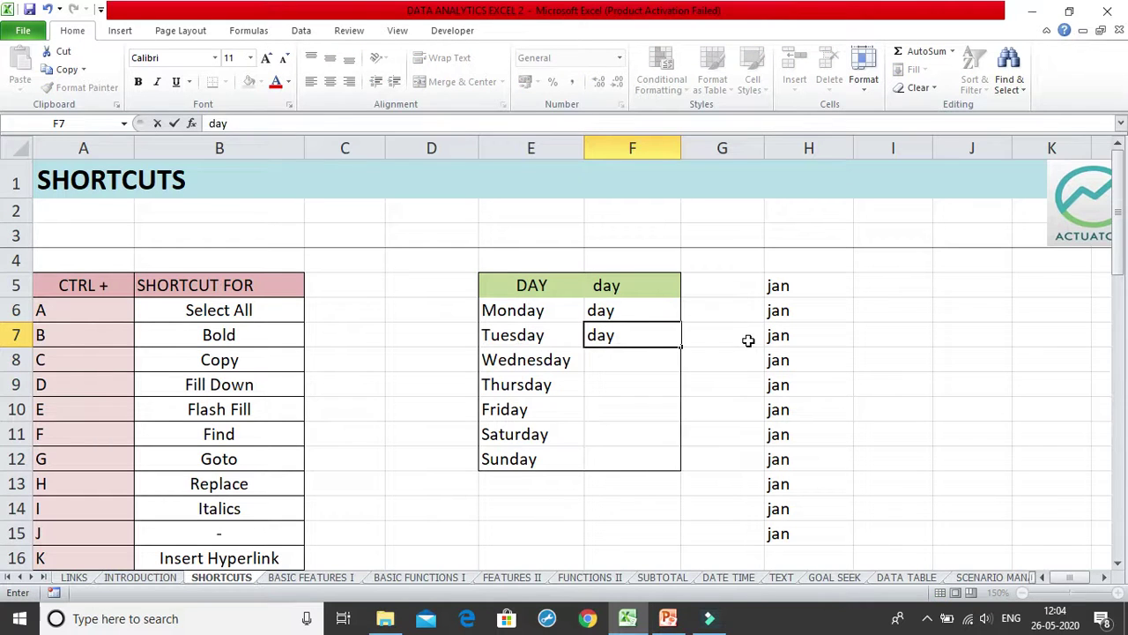
key(Return)
click(634, 304)
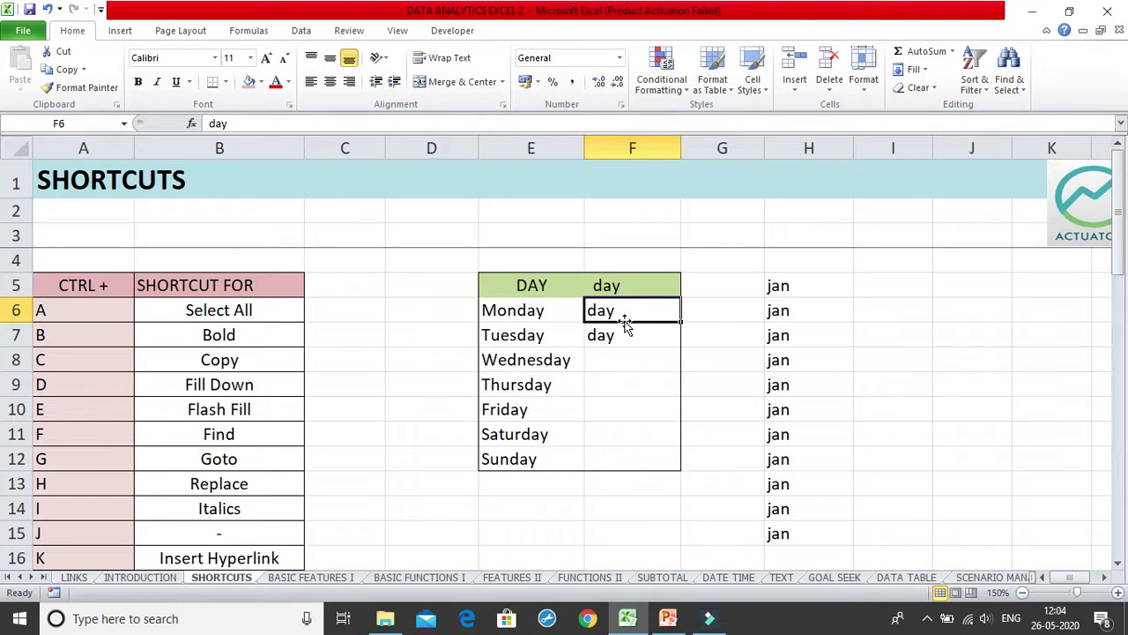
drag(627, 315, 625, 461)
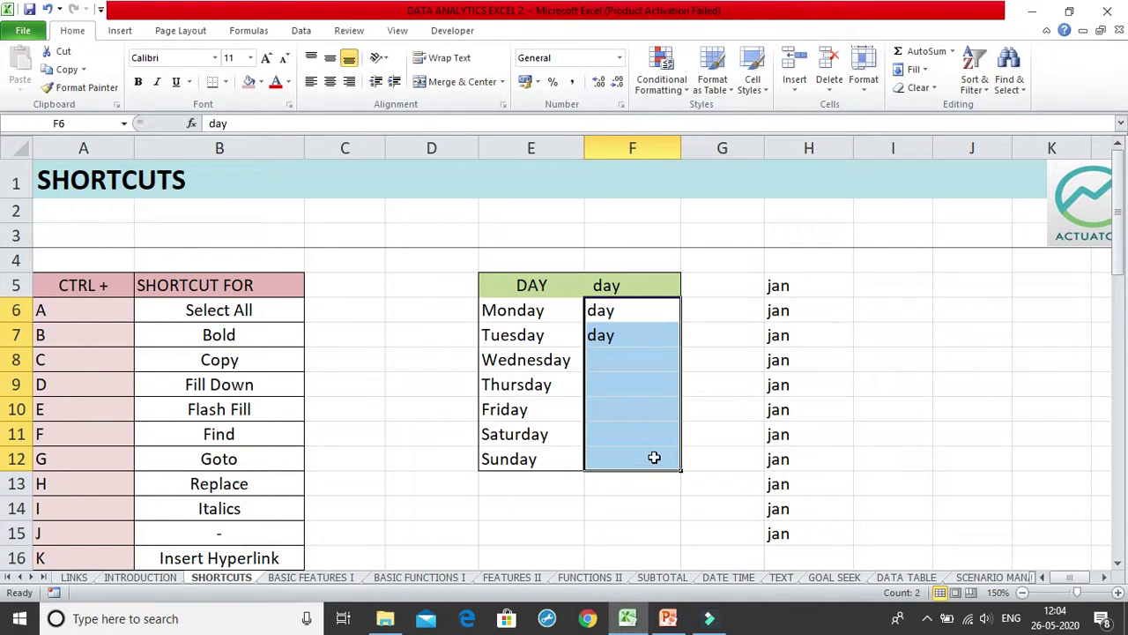
- Clear the flash fill example entries from cells F6:F9
click(639, 365)
drag(646, 316, 635, 380)
key(Delete)
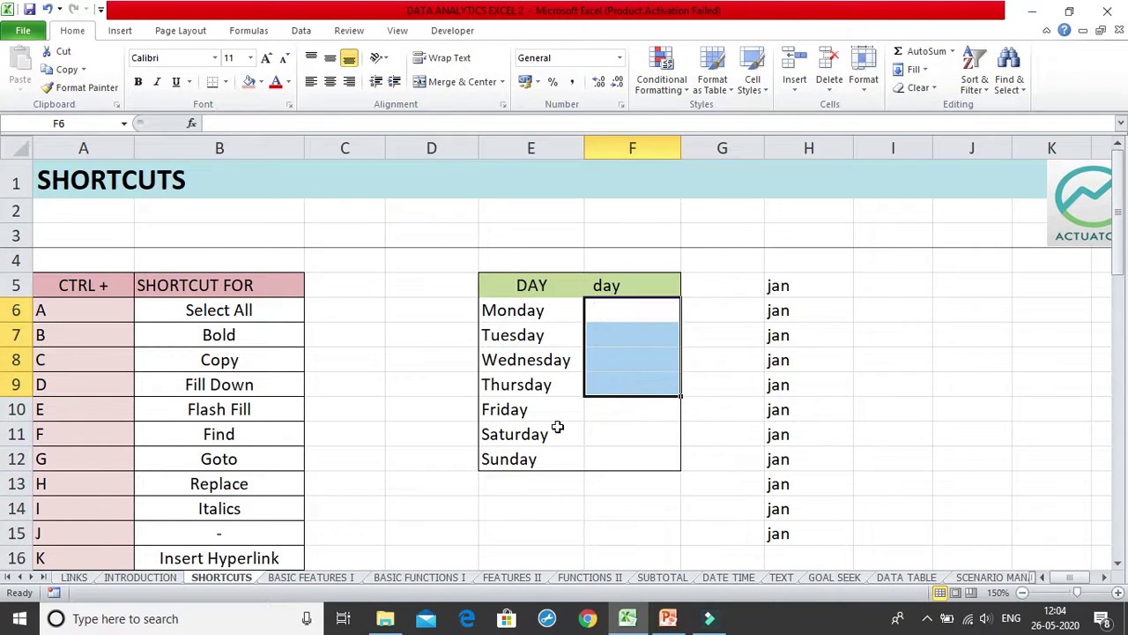
- Find all occurrences of "Monday" on the sheet with the Find command, then close the search dialog
click(206, 409)
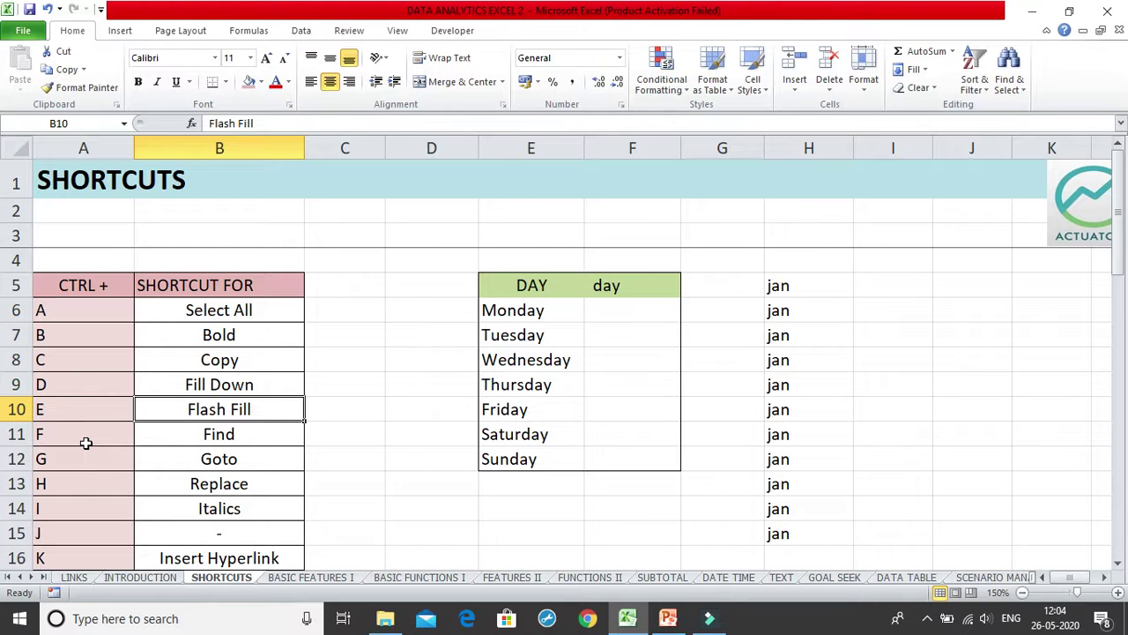
key(Right)
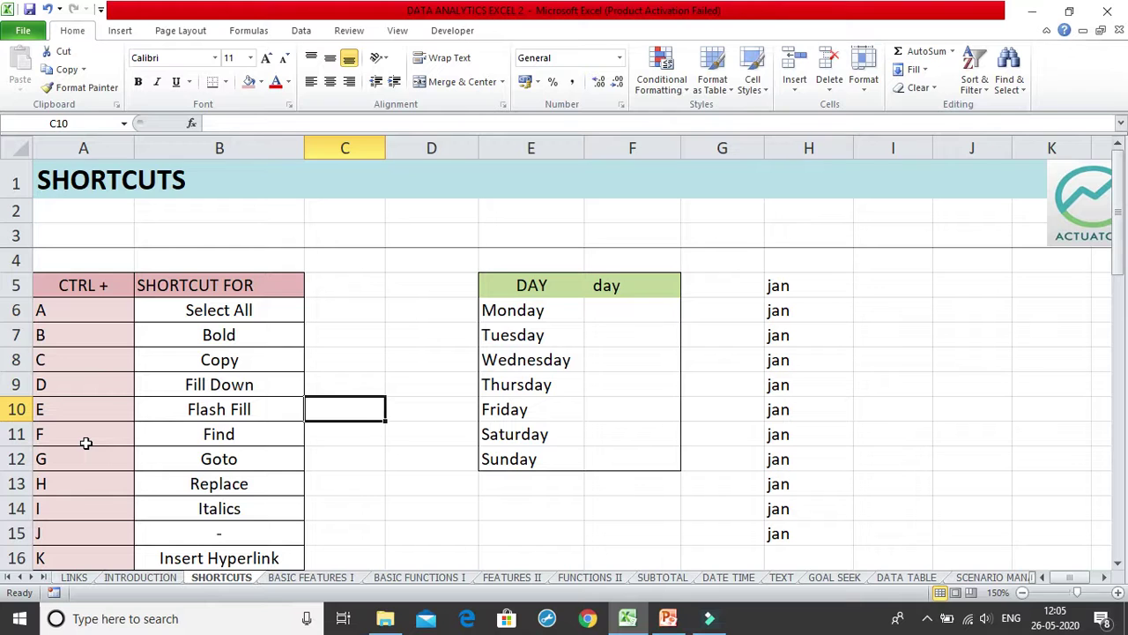
key(ctrl+f)
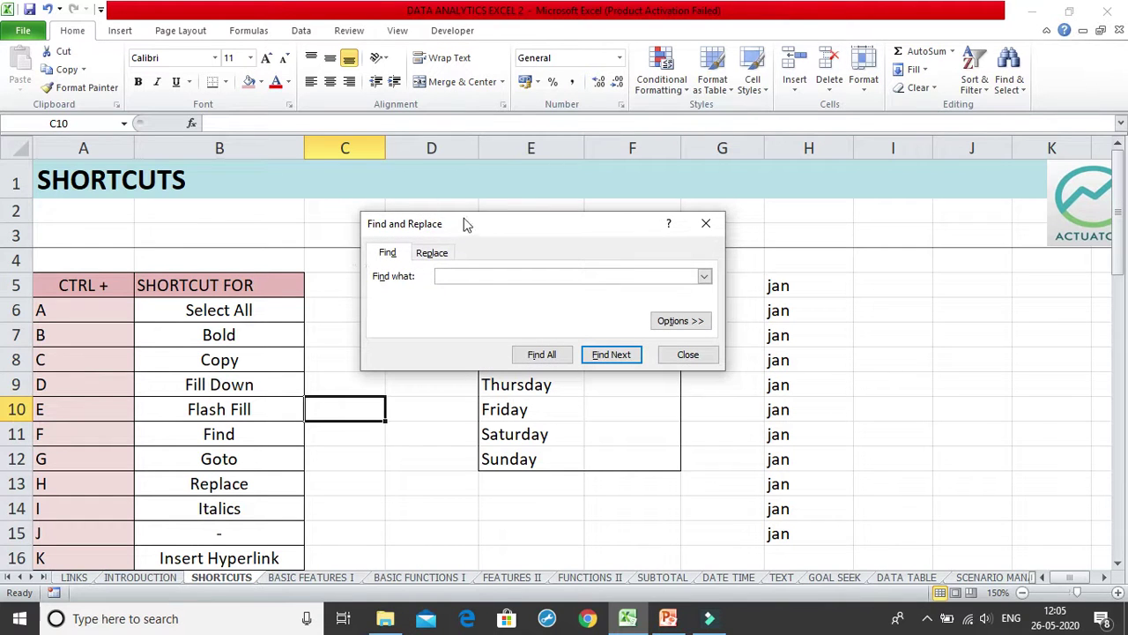
drag(593, 226, 957, 191)
drag(865, 190, 716, 179)
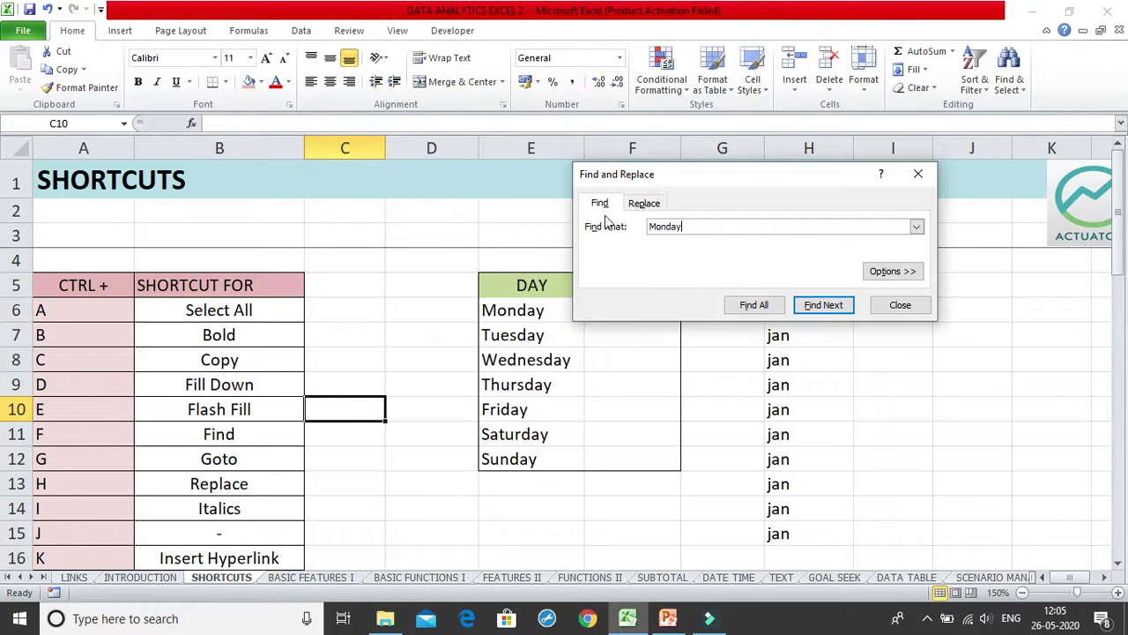
click(756, 308)
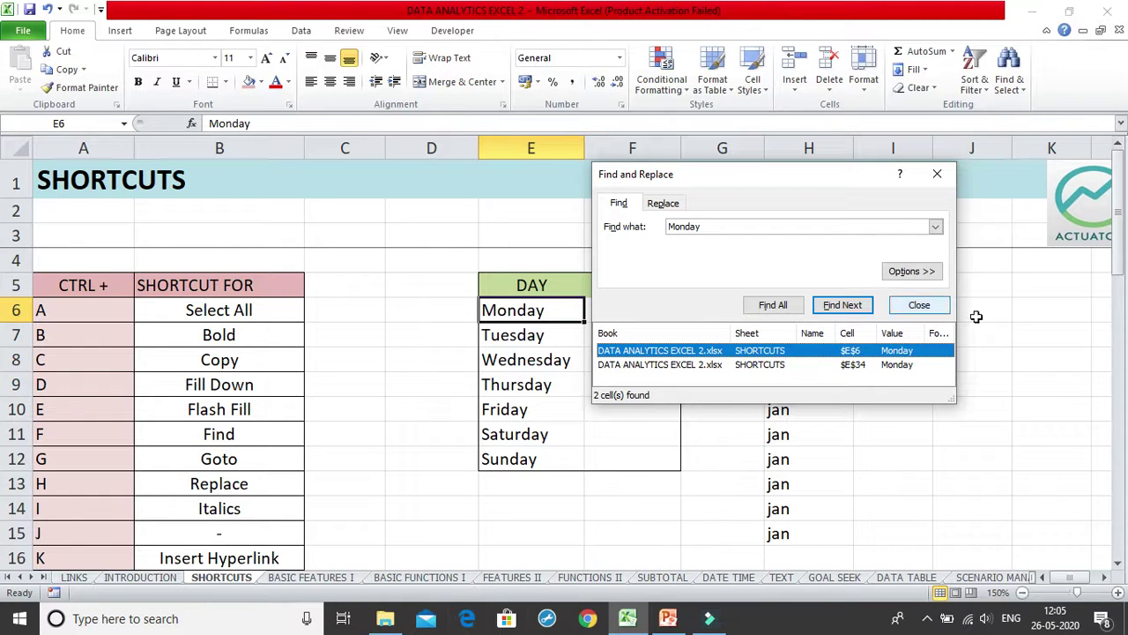
click(903, 308)
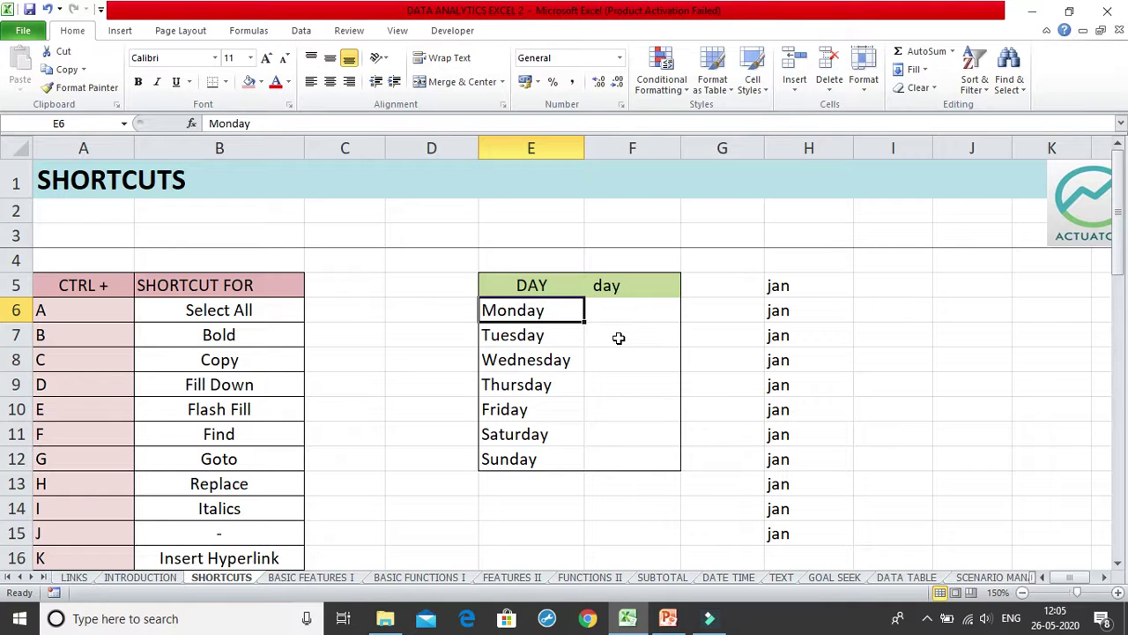
- Step through the occurrences of "Monday" on the sheet one at a time with Find, and close the search dialog
key(ctrl+f)
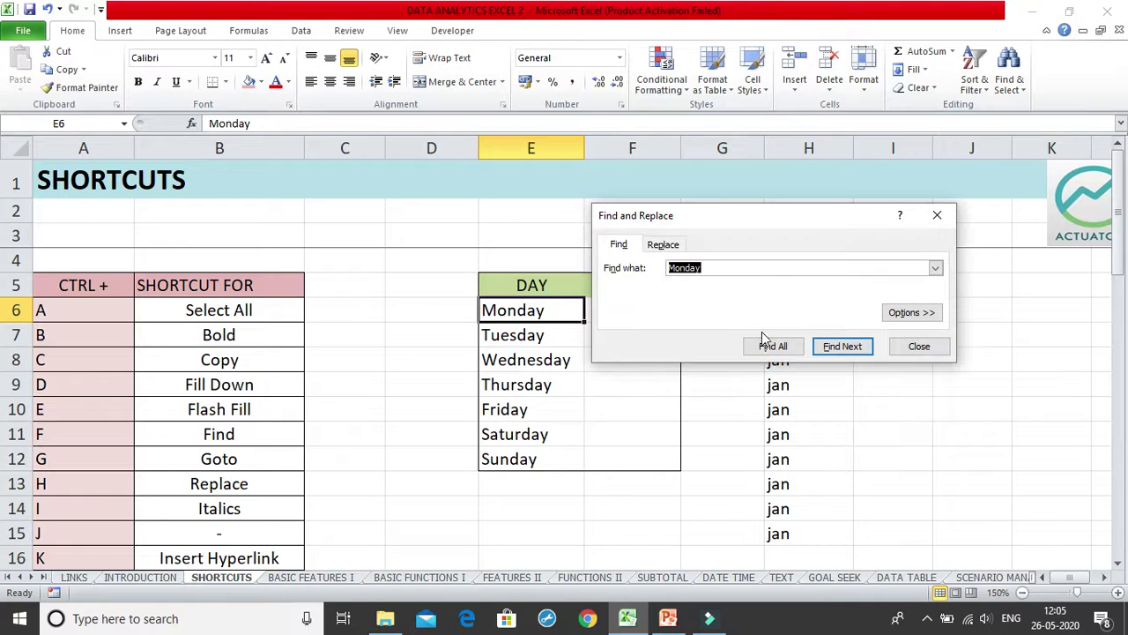
click(842, 345)
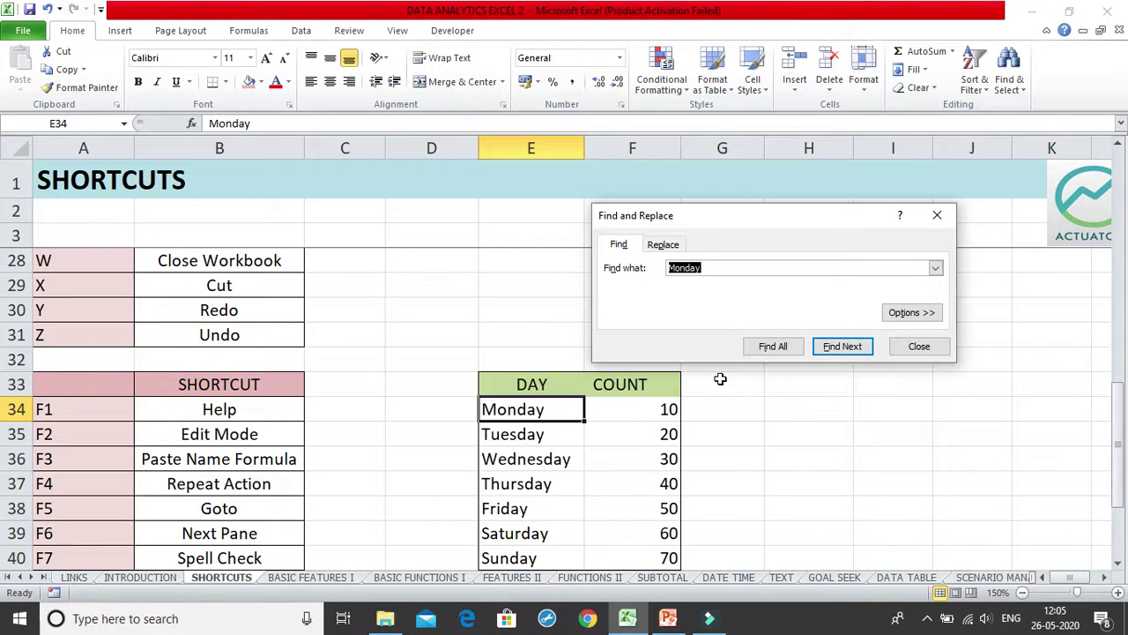
click(848, 347)
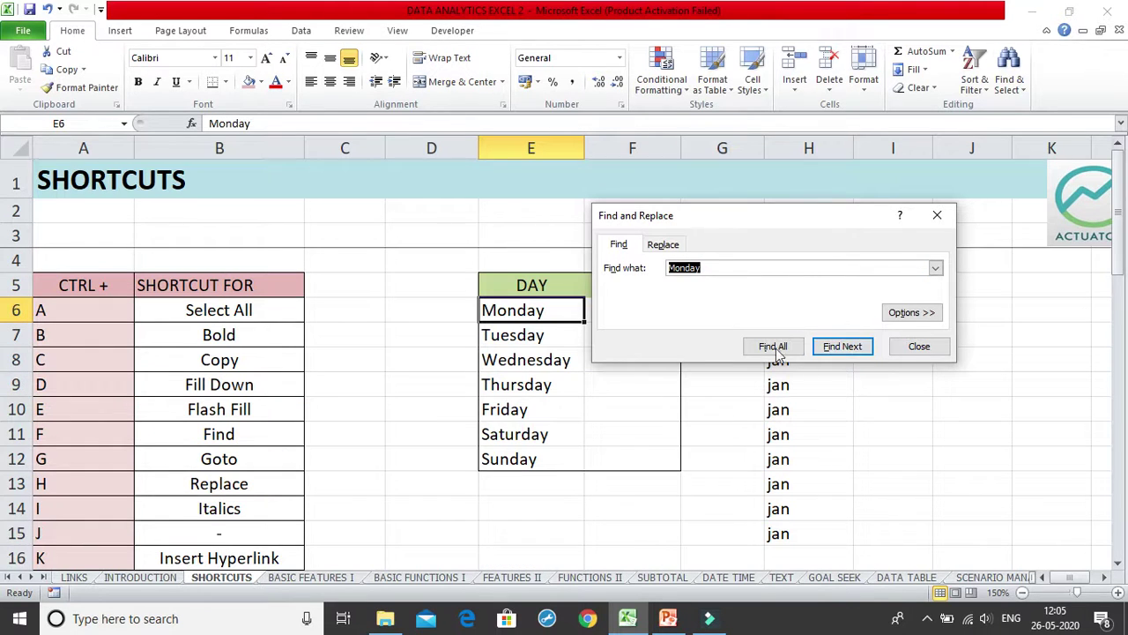
click(937, 215)
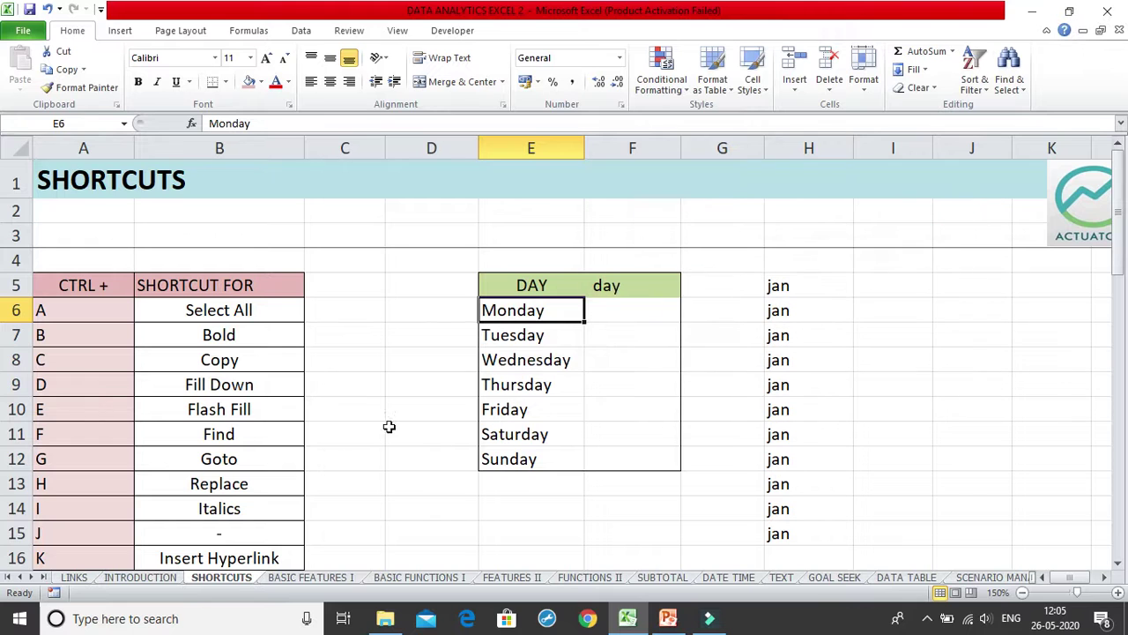
- Jump from B12 to the named range "days" with the Go To command and look over the selected cells
click(276, 454)
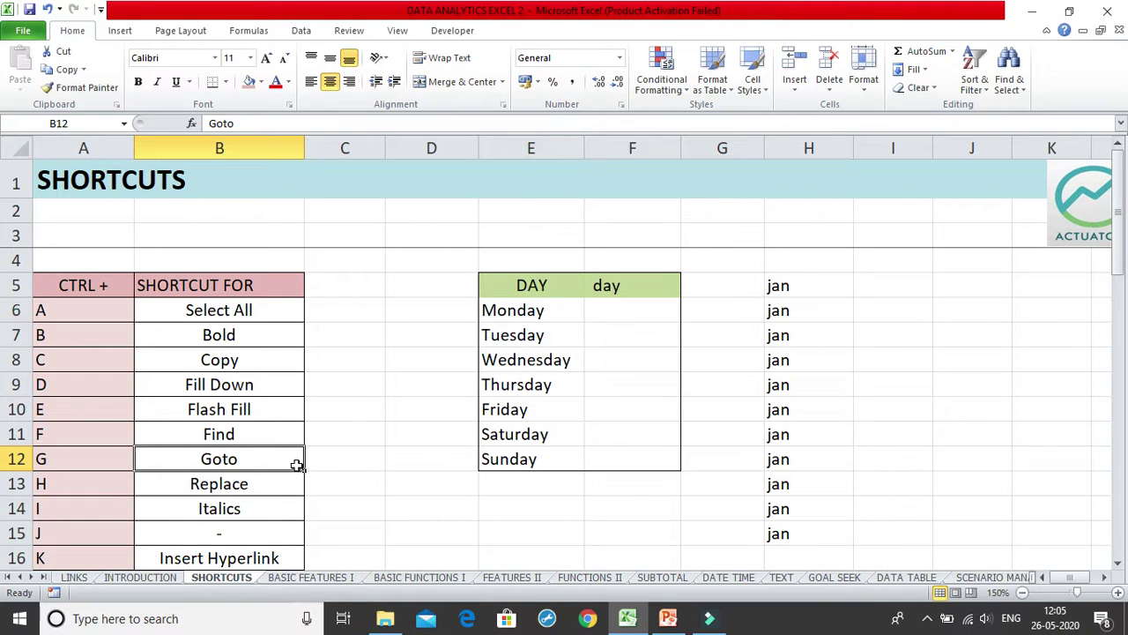
key(ctrl+g)
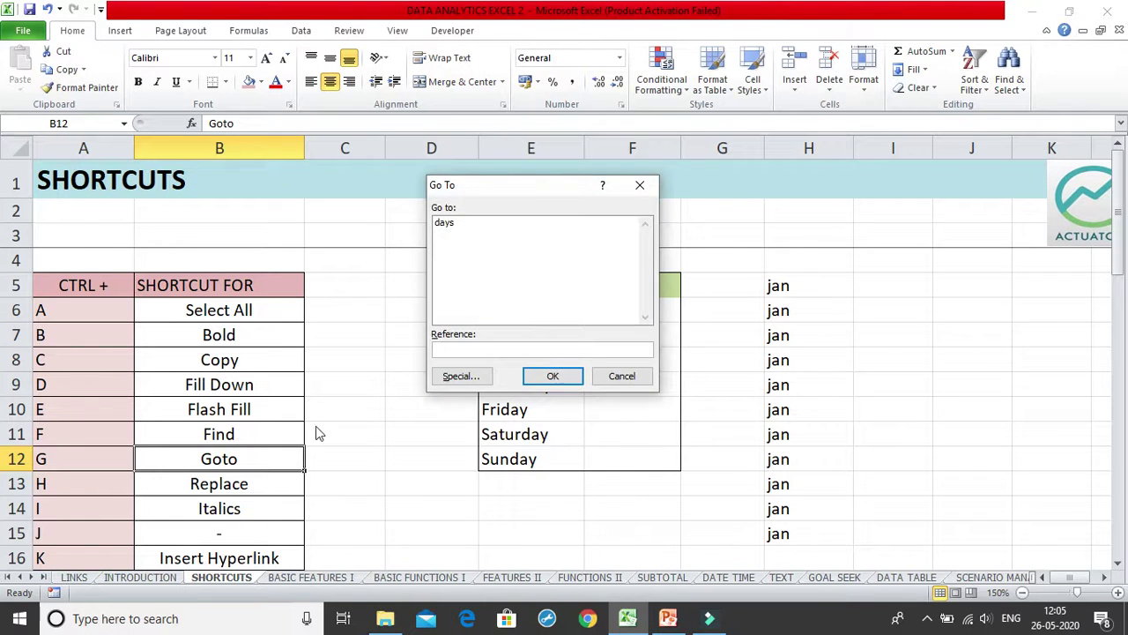
drag(487, 188, 653, 159)
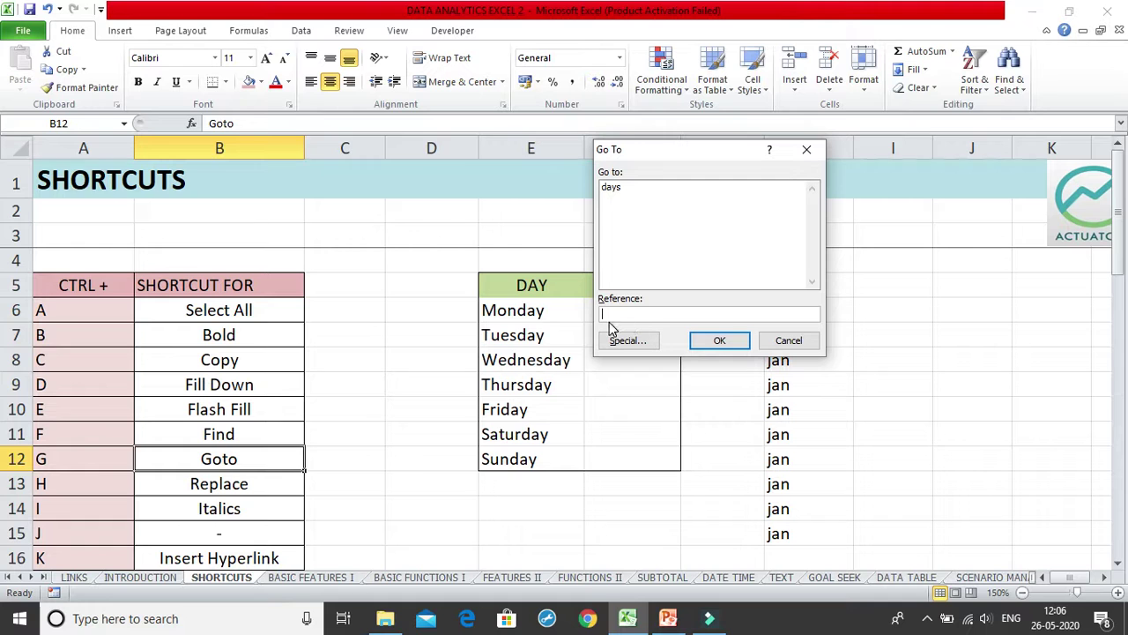
click(611, 188)
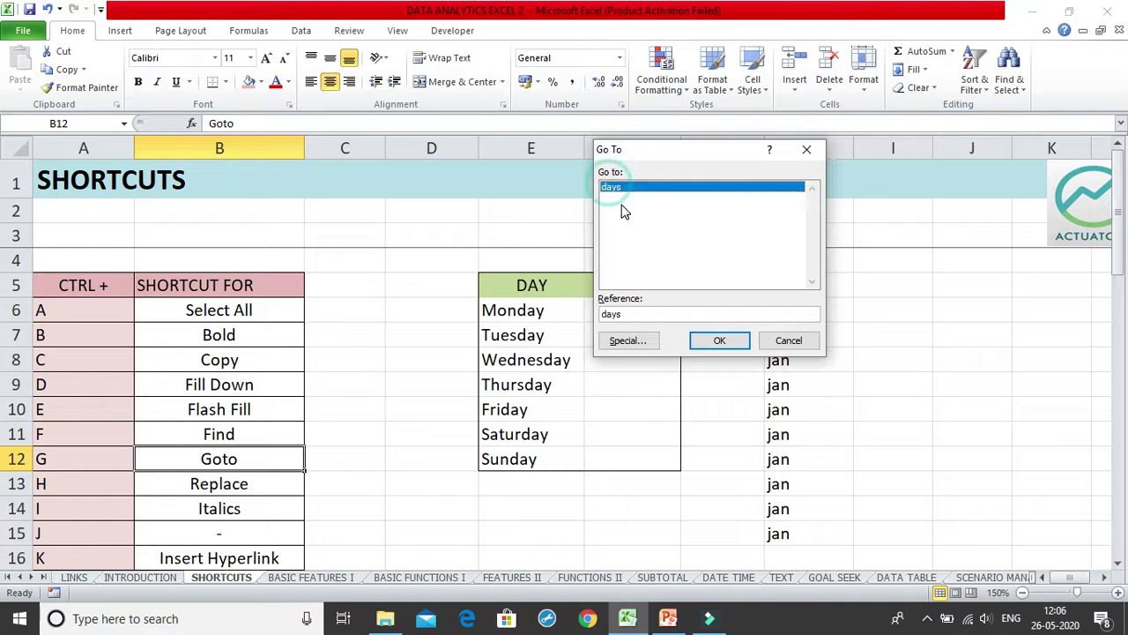
double_click(611, 315)
click(617, 315)
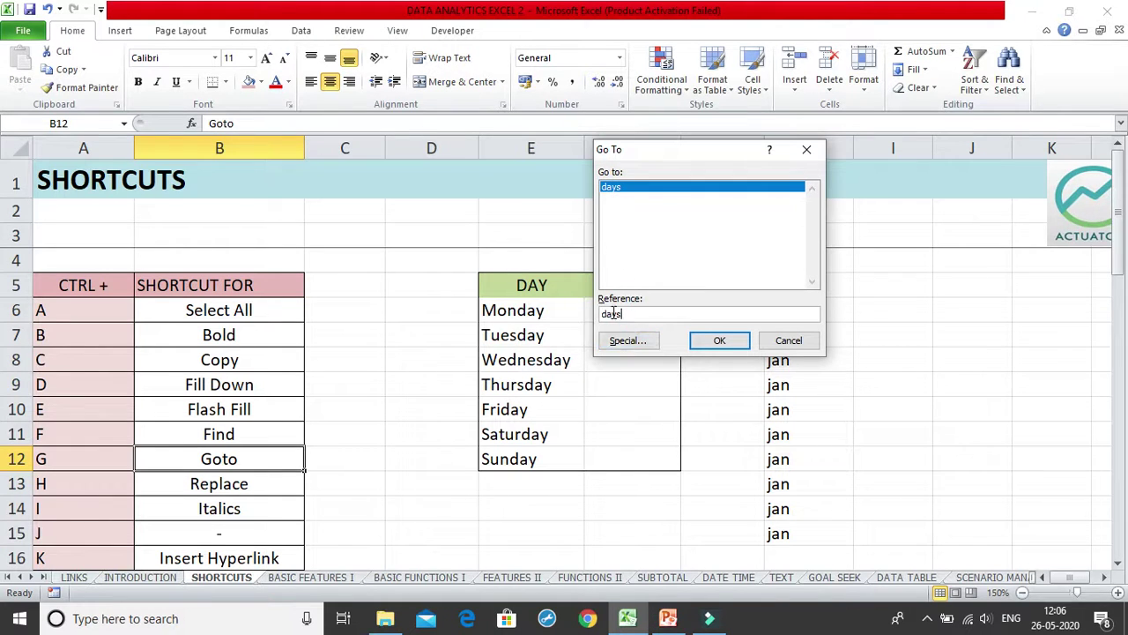
double_click(610, 314)
key(BackSpace)
click(650, 188)
click(715, 341)
scroll(566, 323, down, 2)
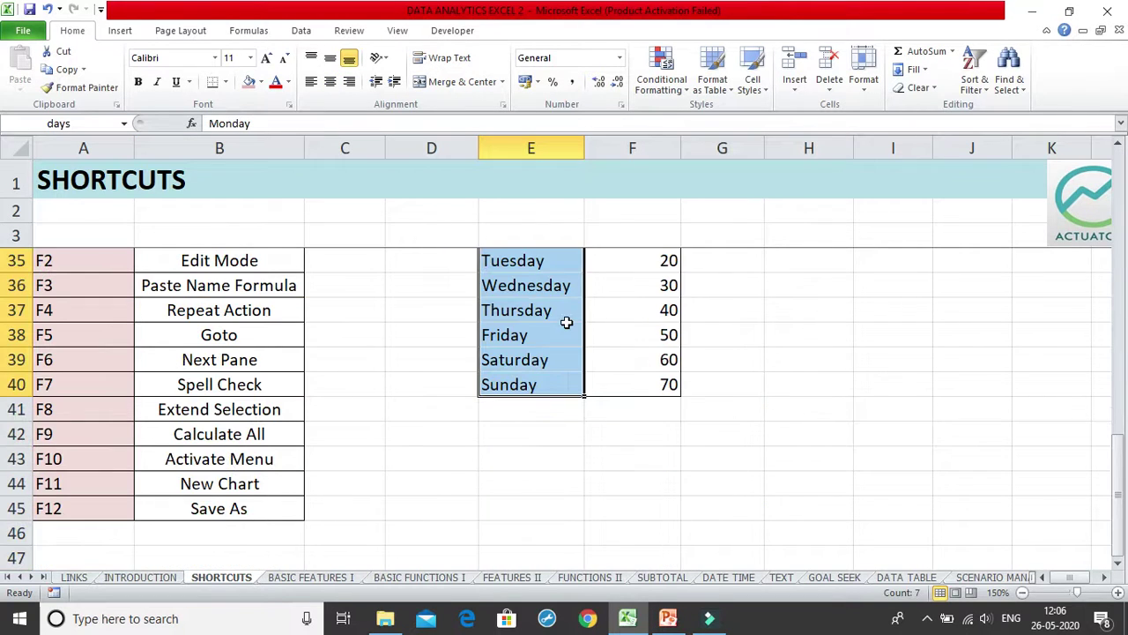
scroll(558, 333, up, 2)
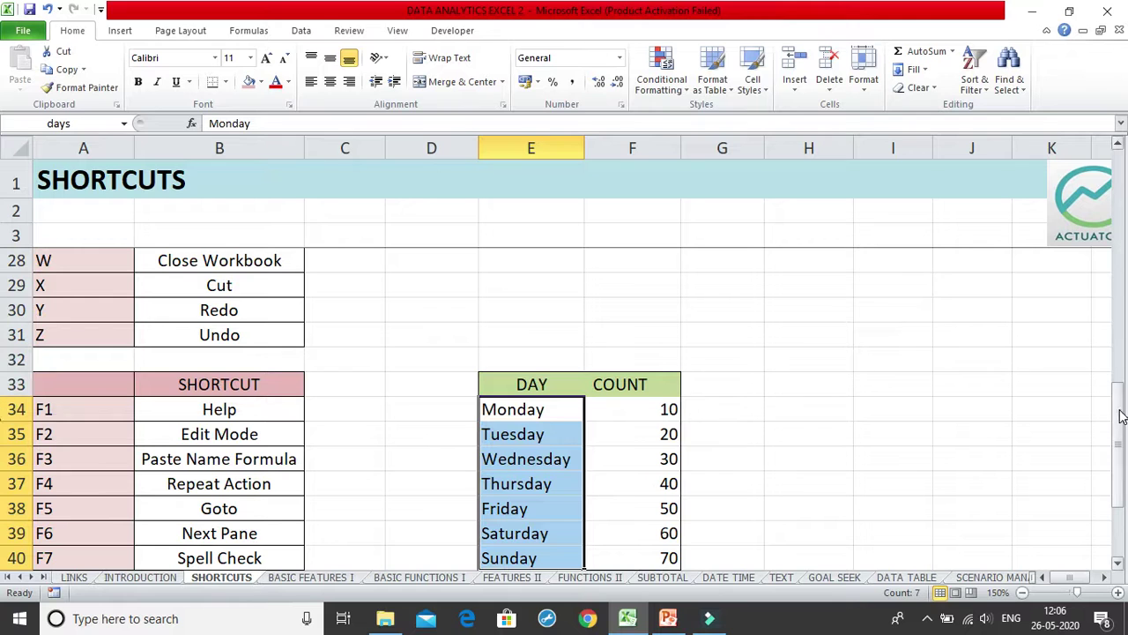
click(1118, 562)
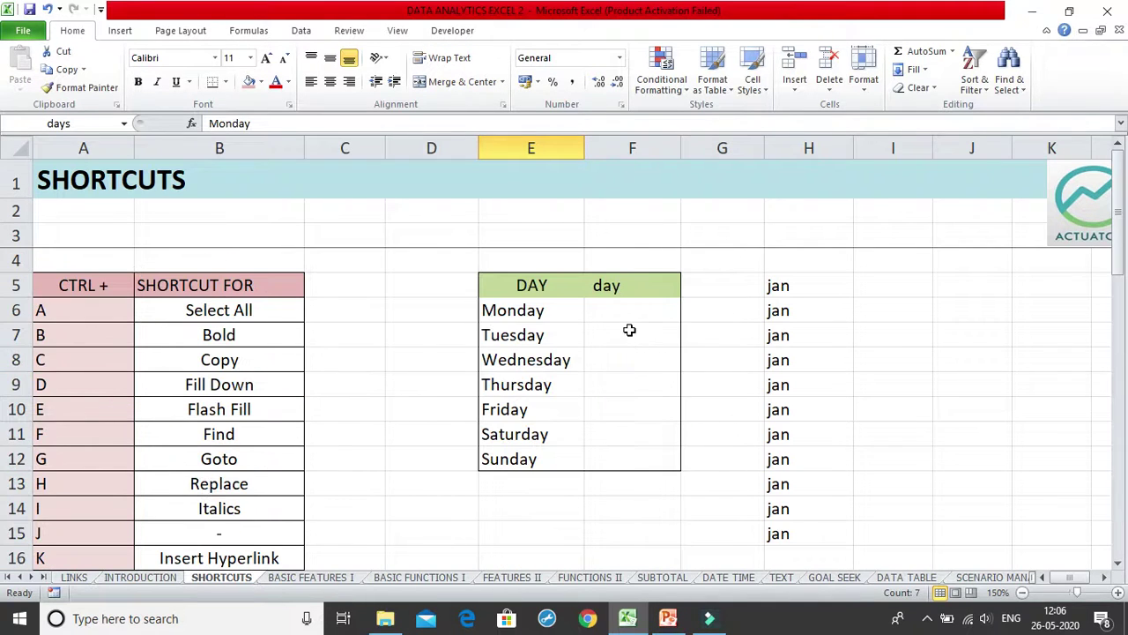
- From F7, jump to cell AA12 with the Go To command and return to cell A12
click(629, 330)
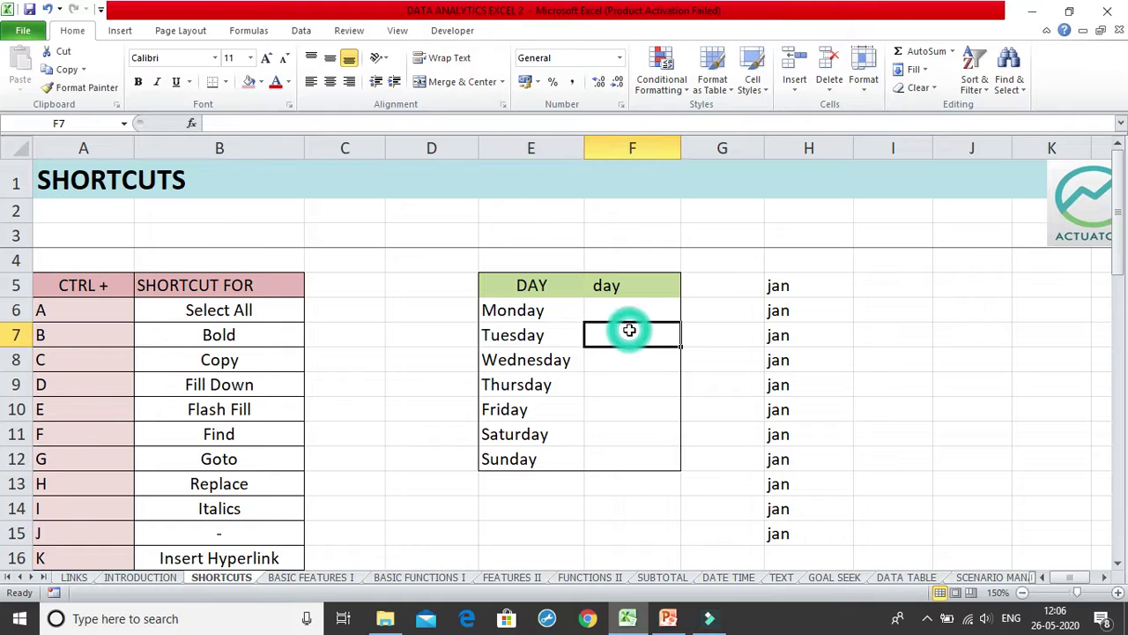
key(ctrl+g)
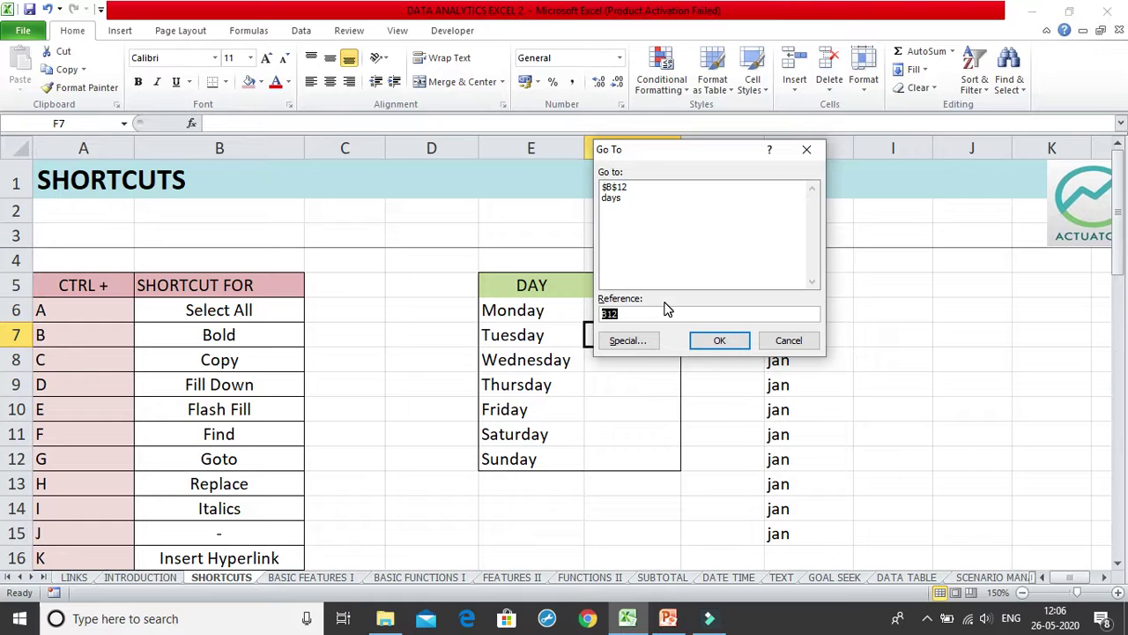
text(aa)
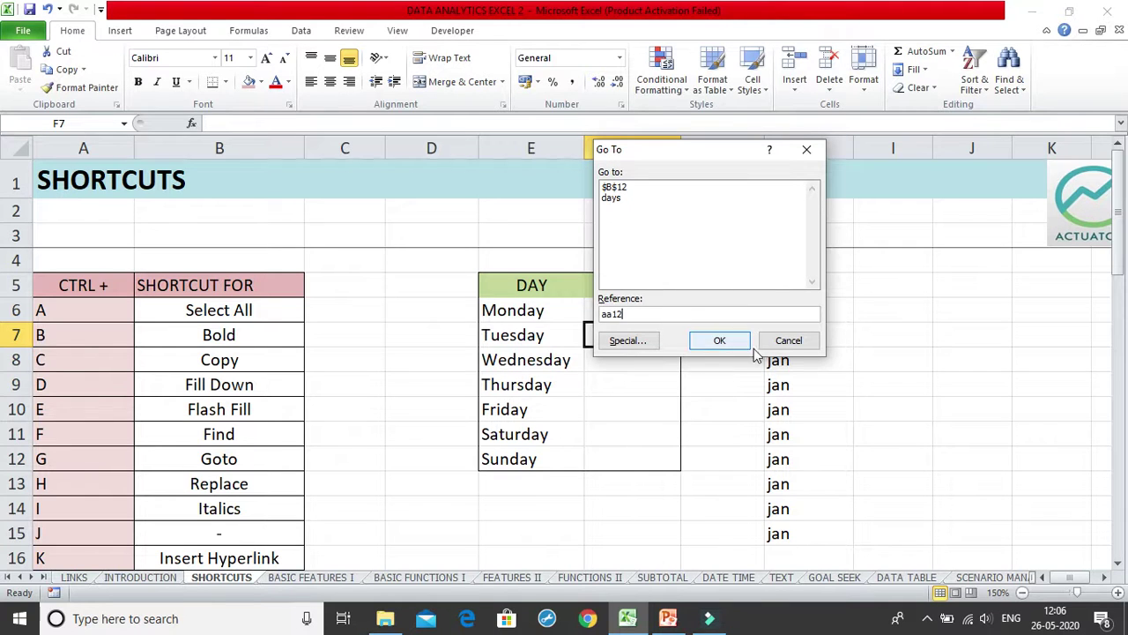
click(719, 341)
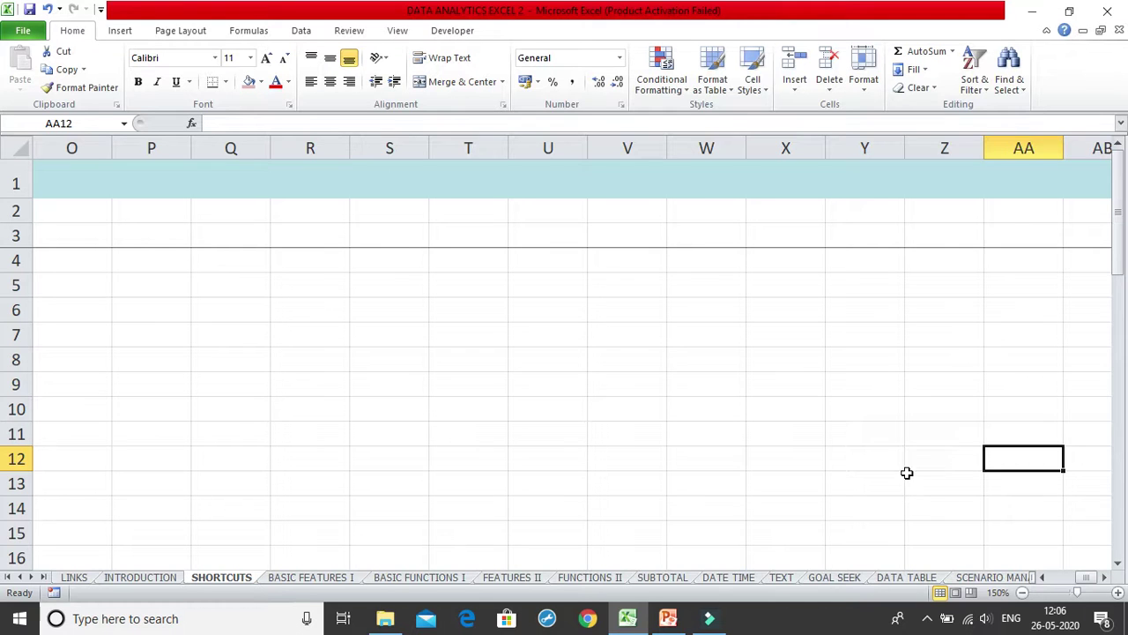
key(ctrl+Left)
key(ctrl+Left)
key(ctrl+Left)
key(ctrl+Left)
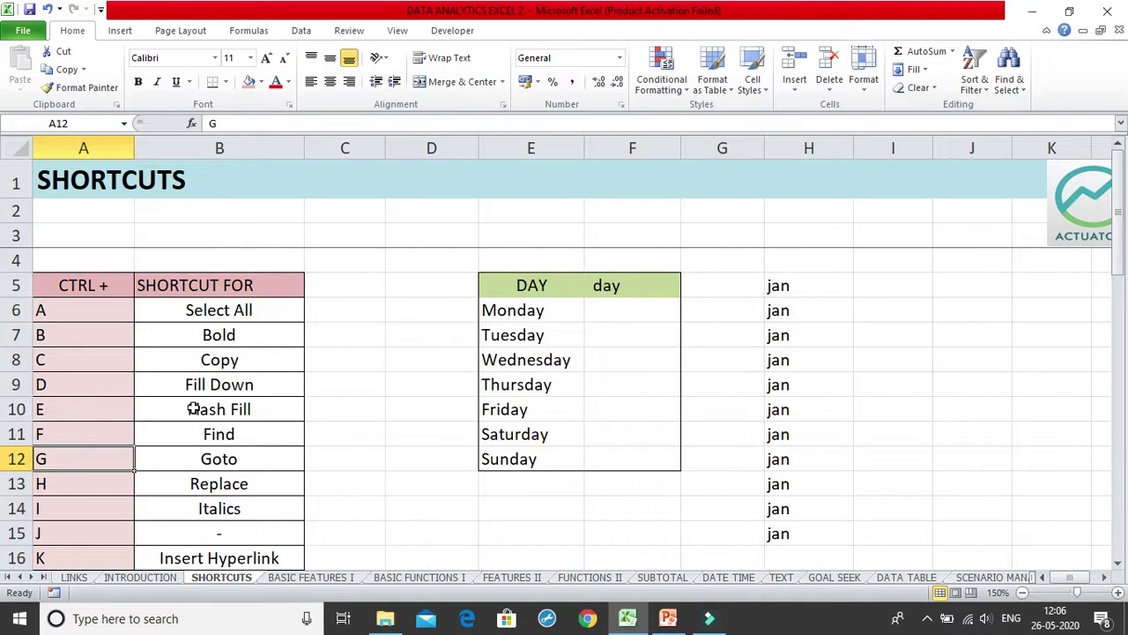
click(182, 466)
click(260, 485)
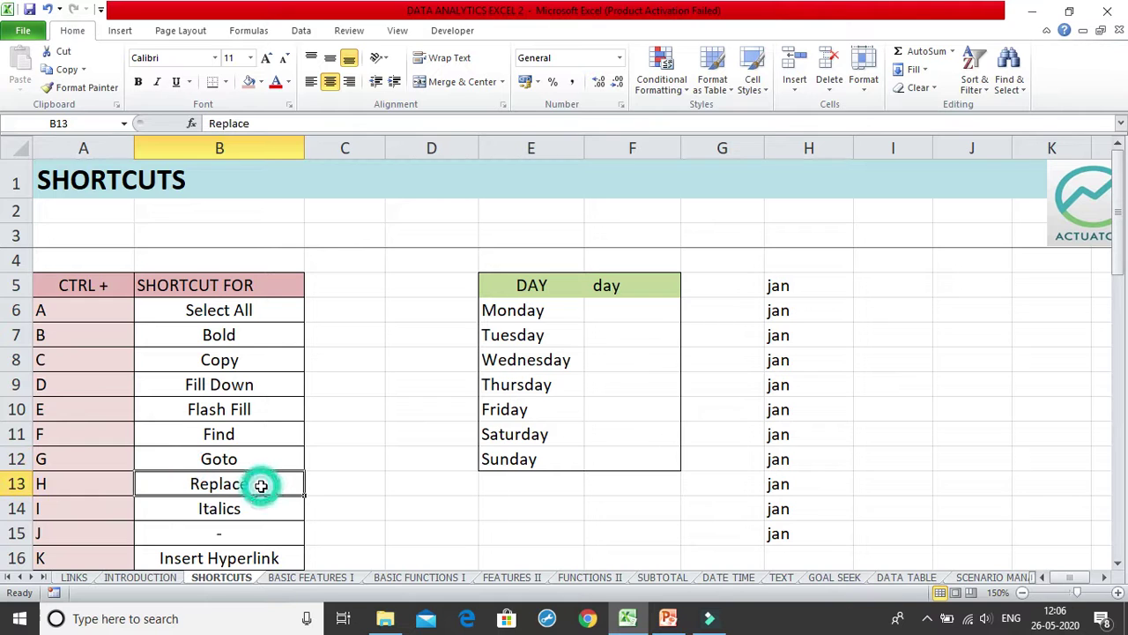
click(265, 459)
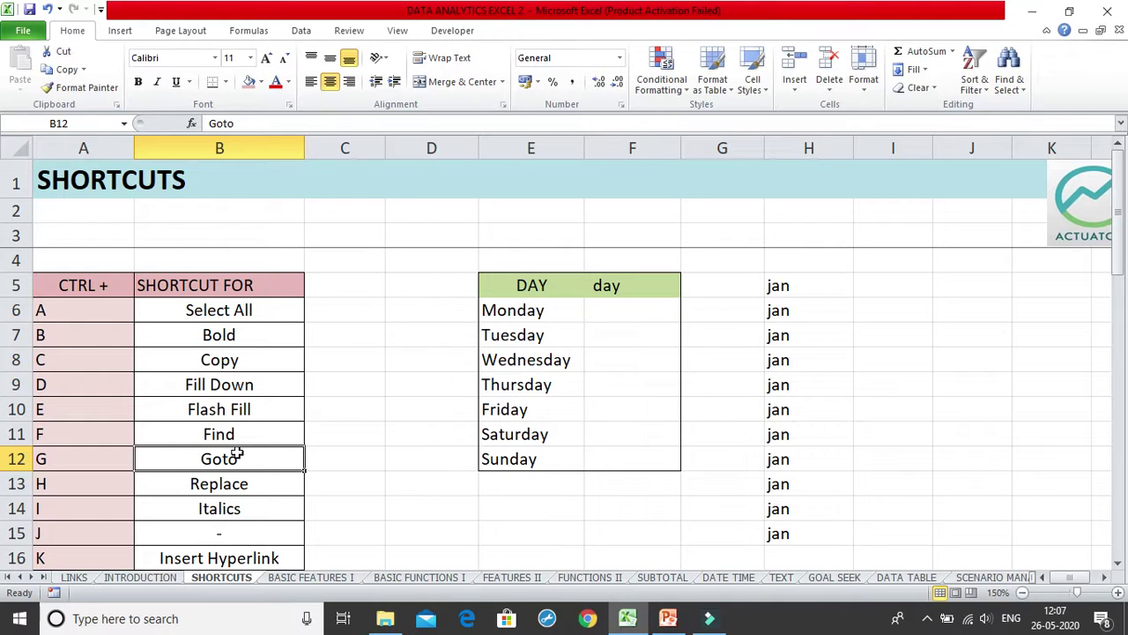
- From B13, set the Replace command to change "Monday" into "First day" and try a single replacement
click(208, 485)
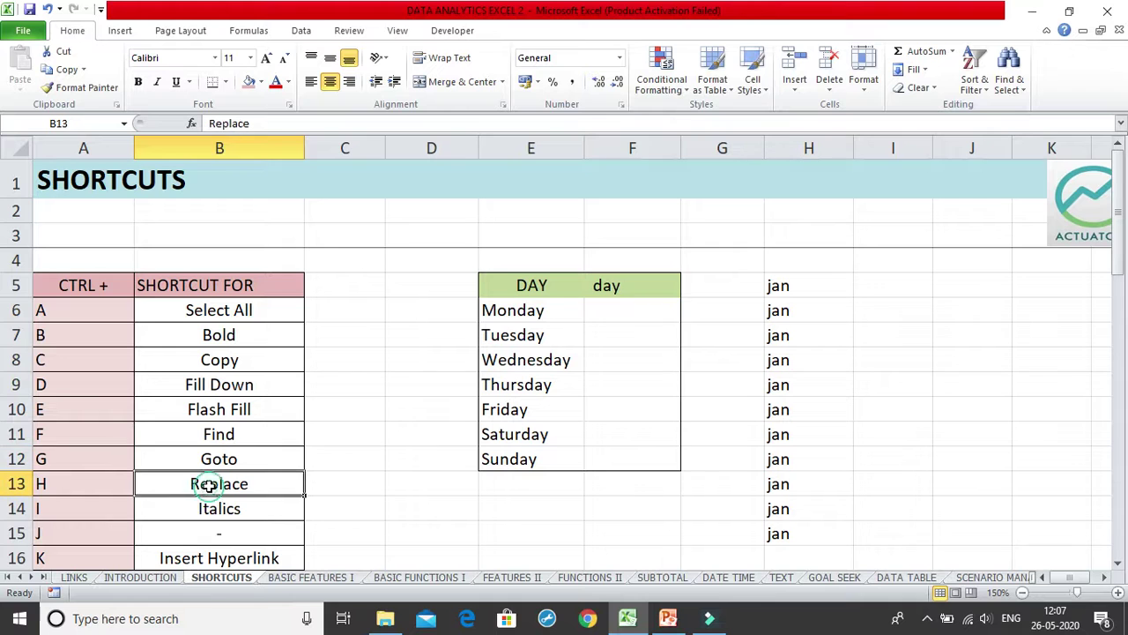
key(ctrl+h)
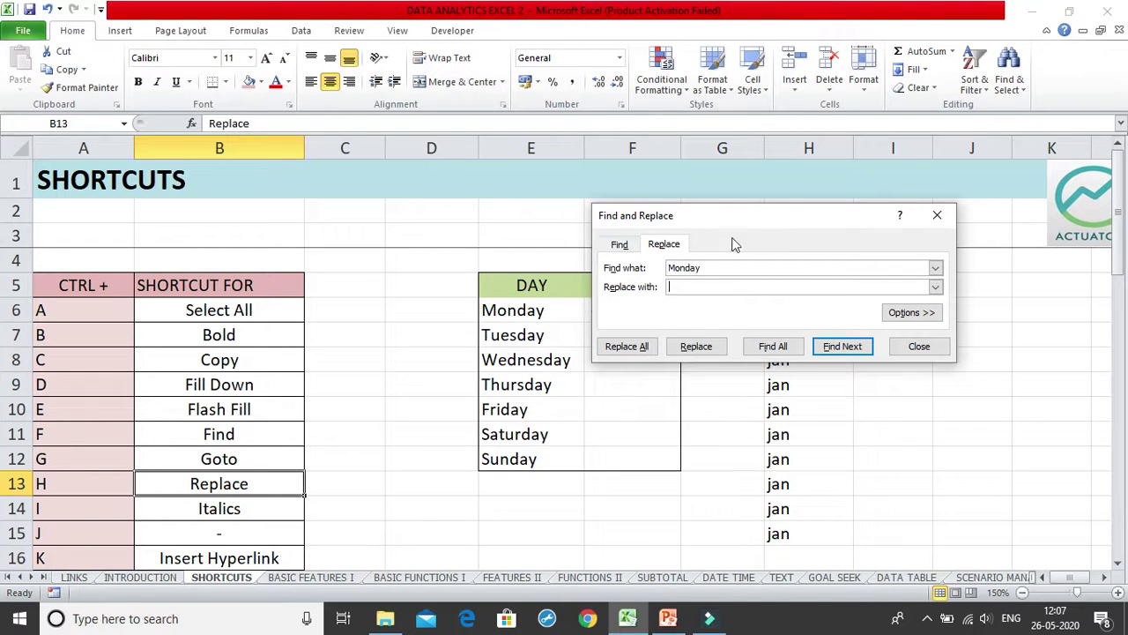
drag(744, 227, 429, 221)
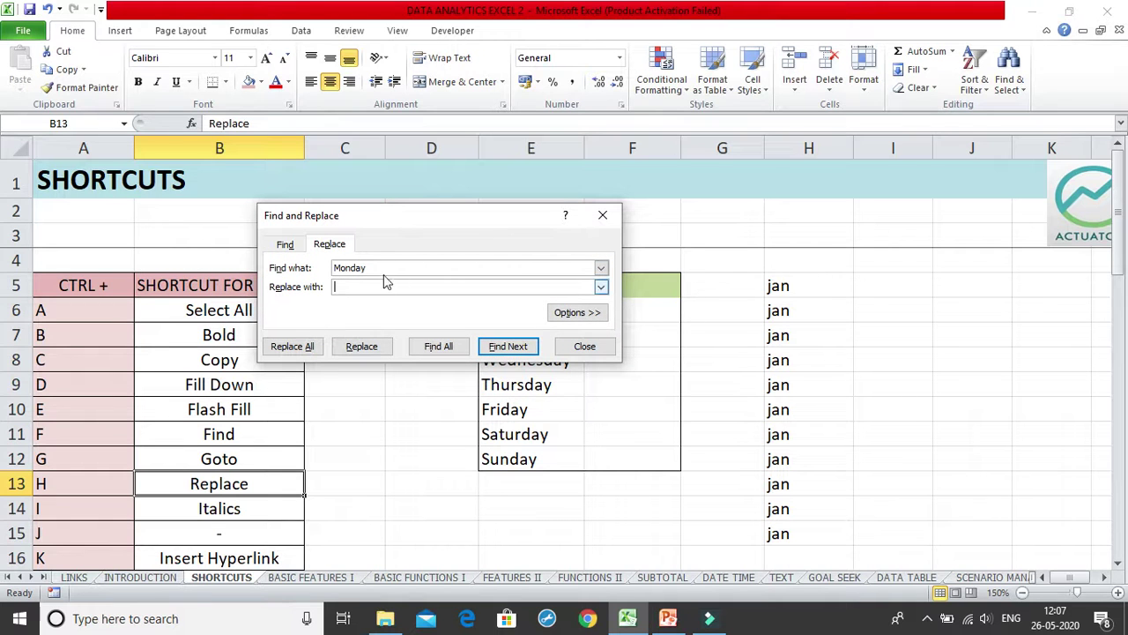
drag(413, 228, 778, 241)
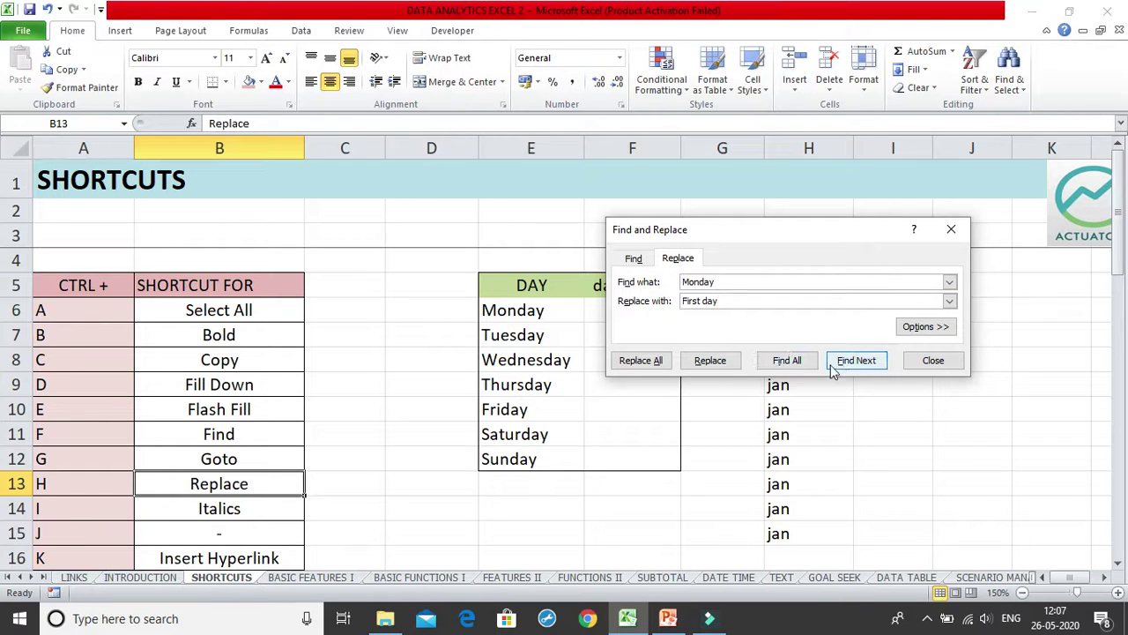
click(726, 369)
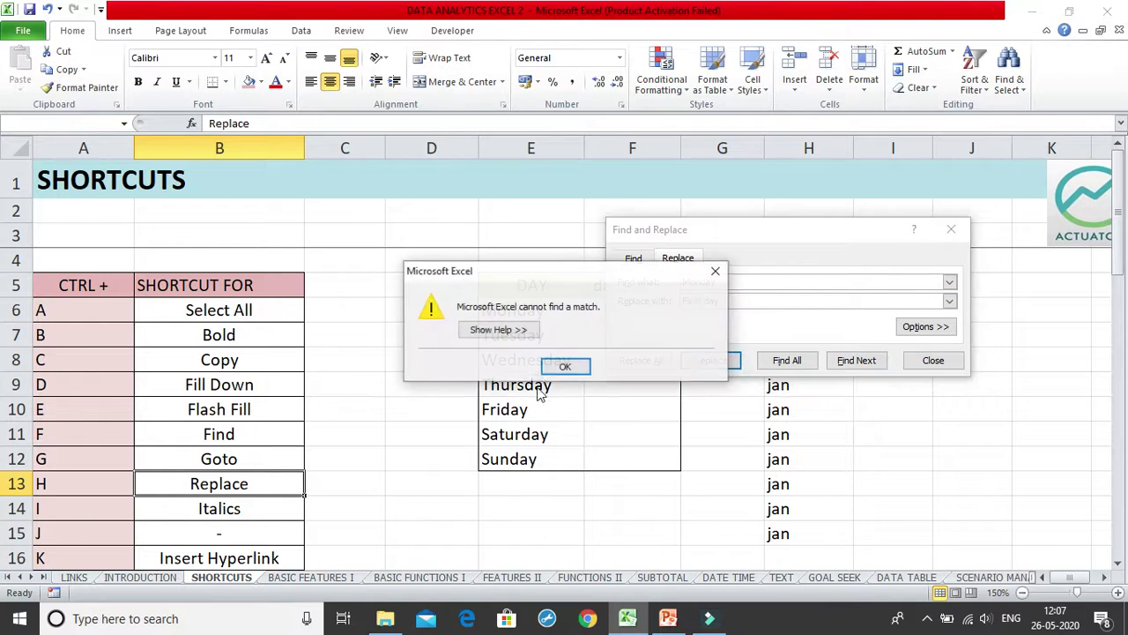
click(548, 370)
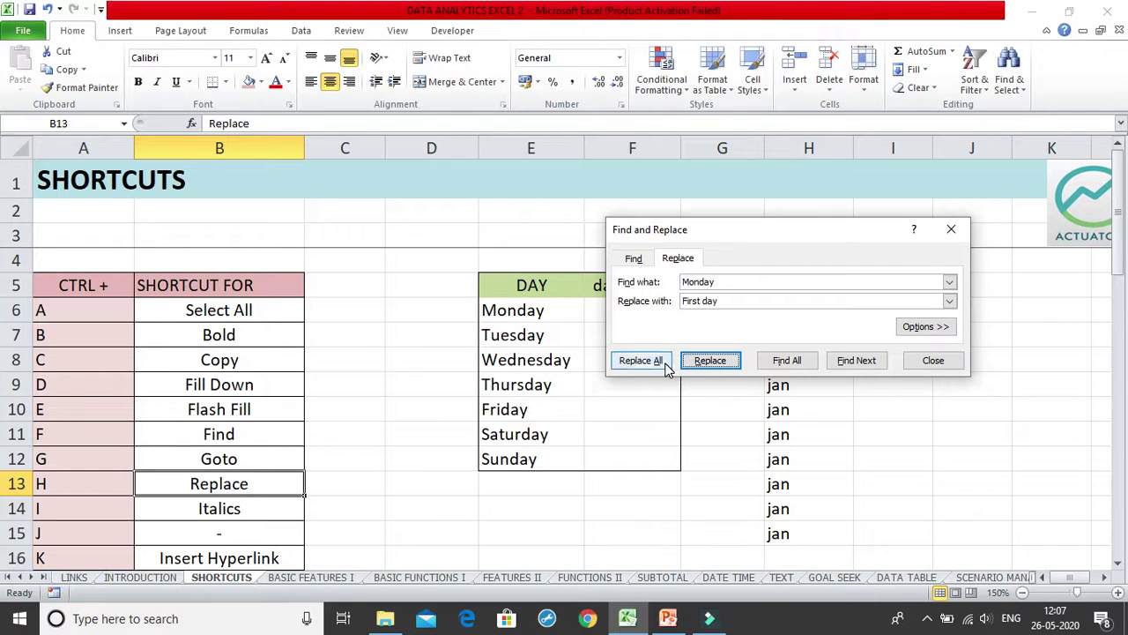
click(716, 361)
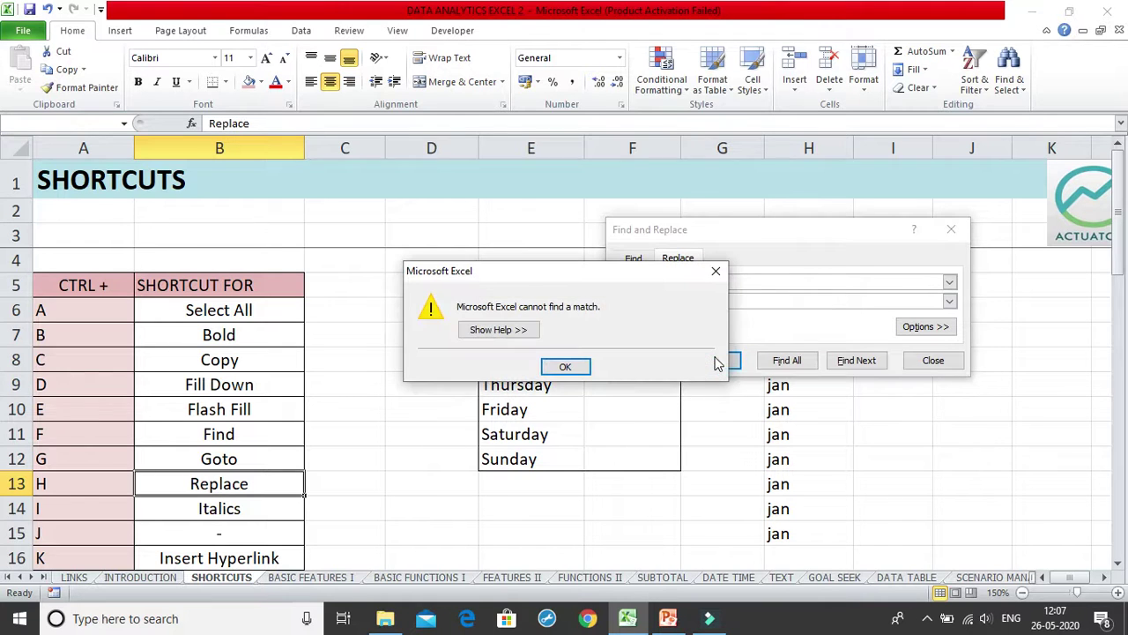
click(565, 367)
- Re-enter "Monday" as the search text and try the single replacement with "First day" again
double_click(733, 282)
text(Monday)
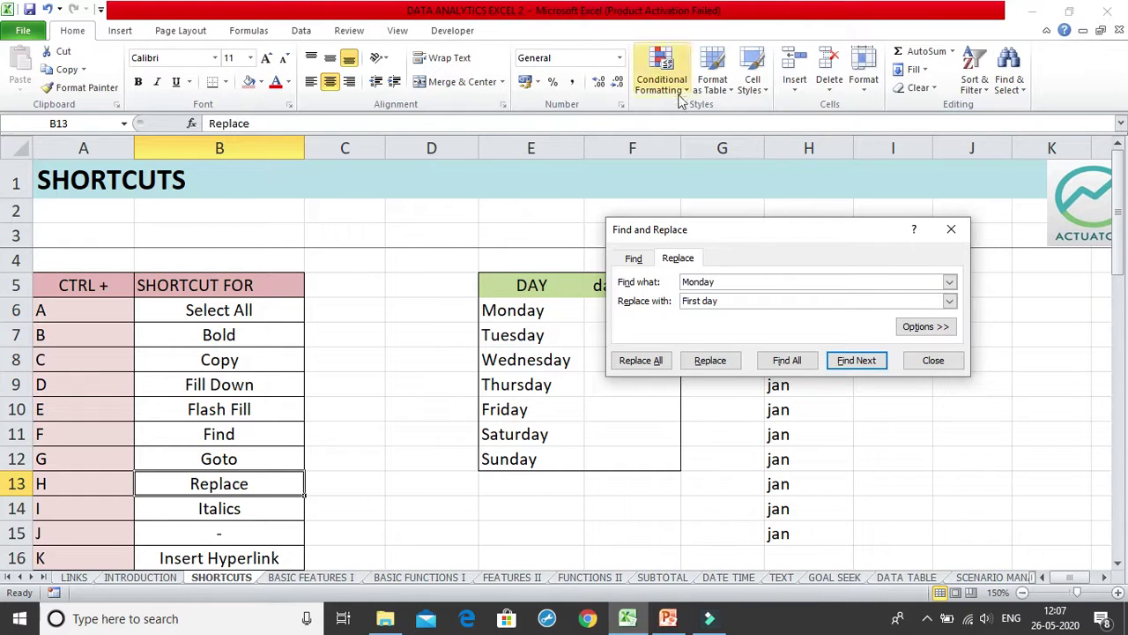
click(734, 297)
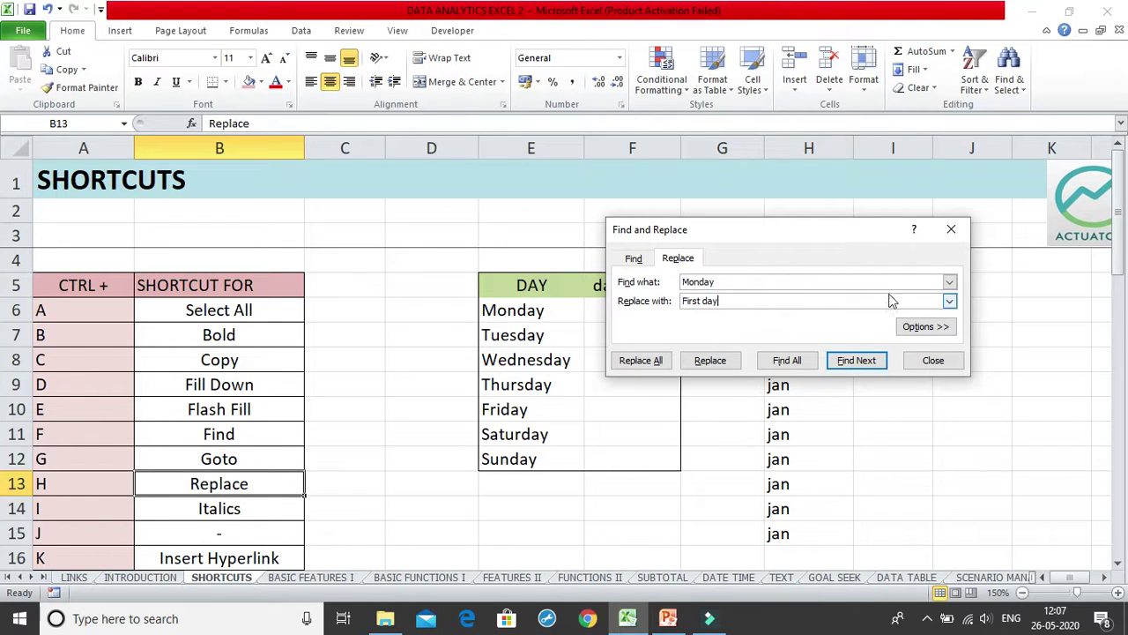
click(811, 280)
drag(765, 283, 683, 283)
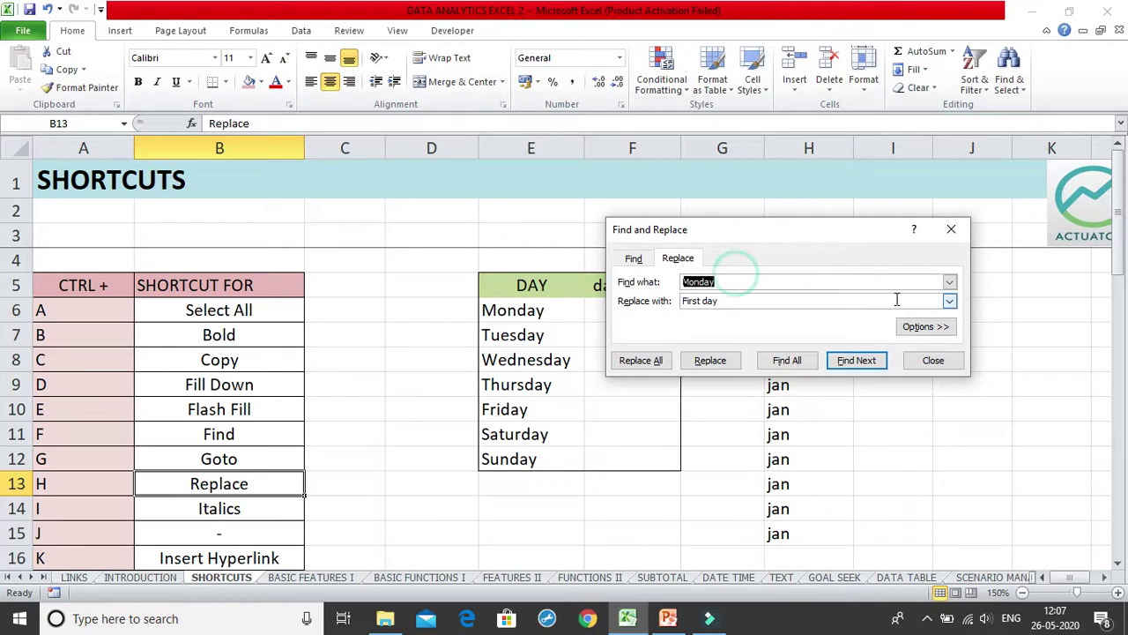
click(950, 282)
click(932, 298)
click(796, 280)
click(711, 361)
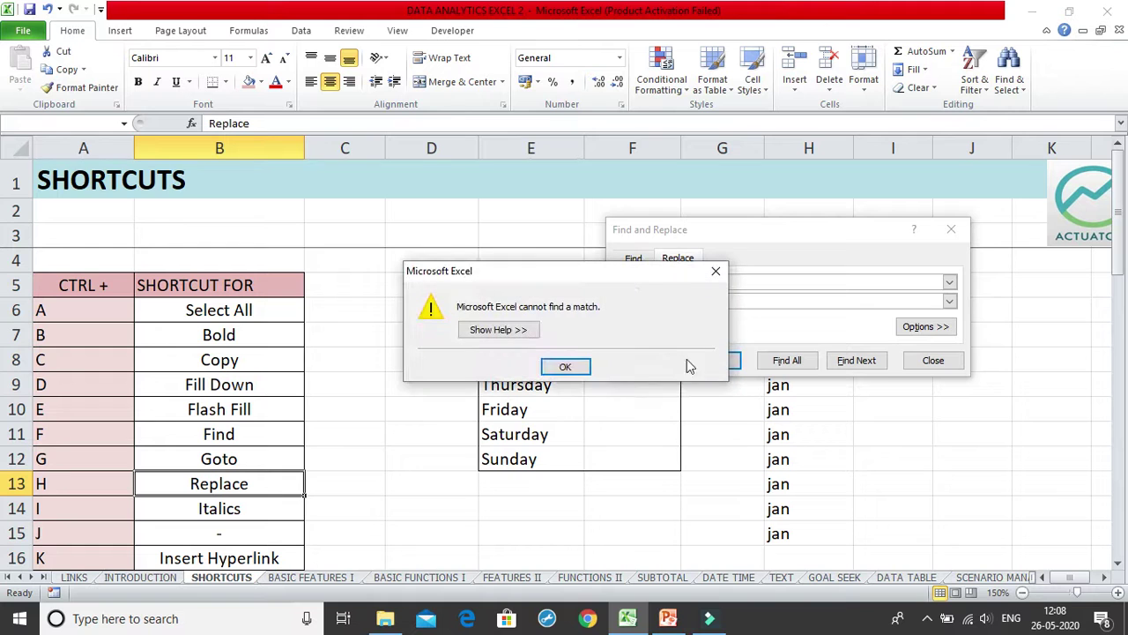
click(580, 368)
- Replace all occurrences of "Monday" with "First day" and check both day tables on the sheet
click(655, 364)
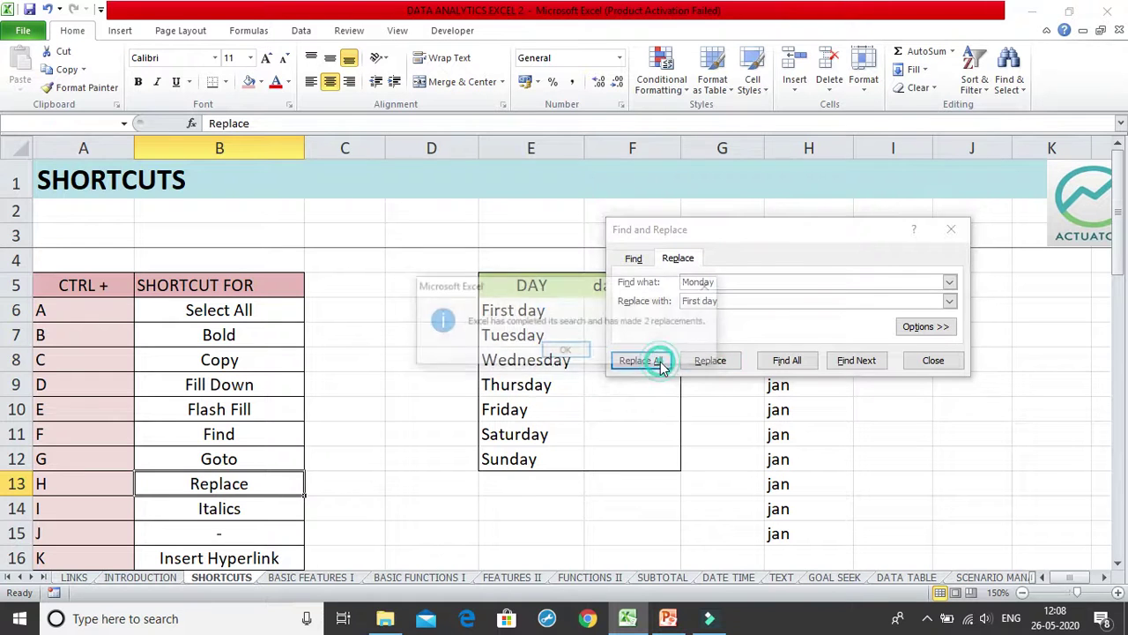
click(571, 350)
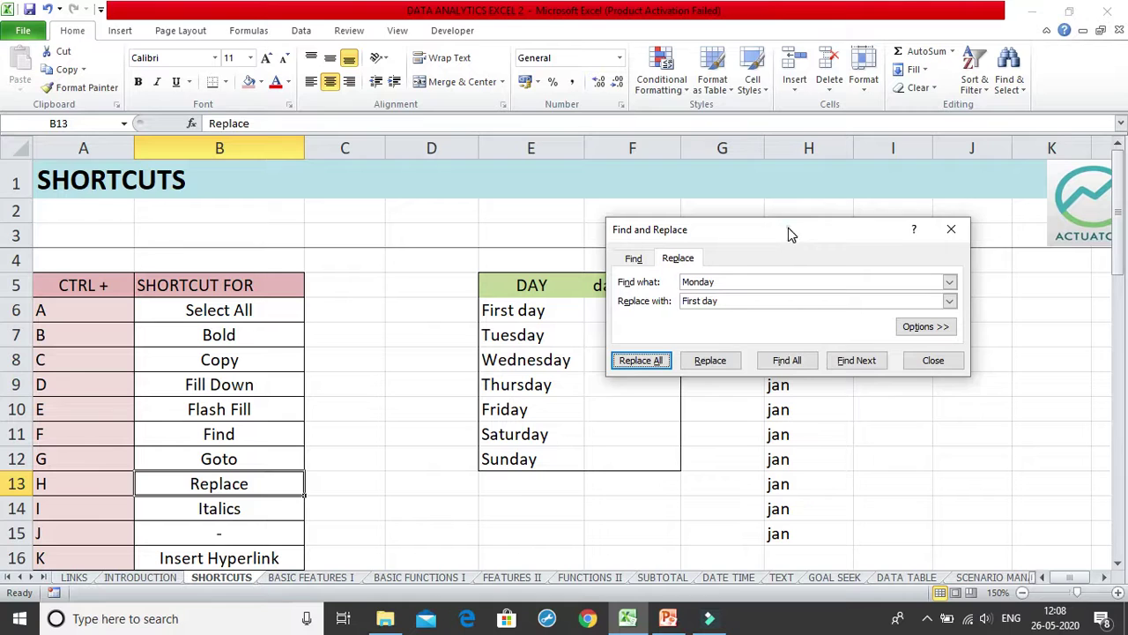
drag(788, 227, 815, 223)
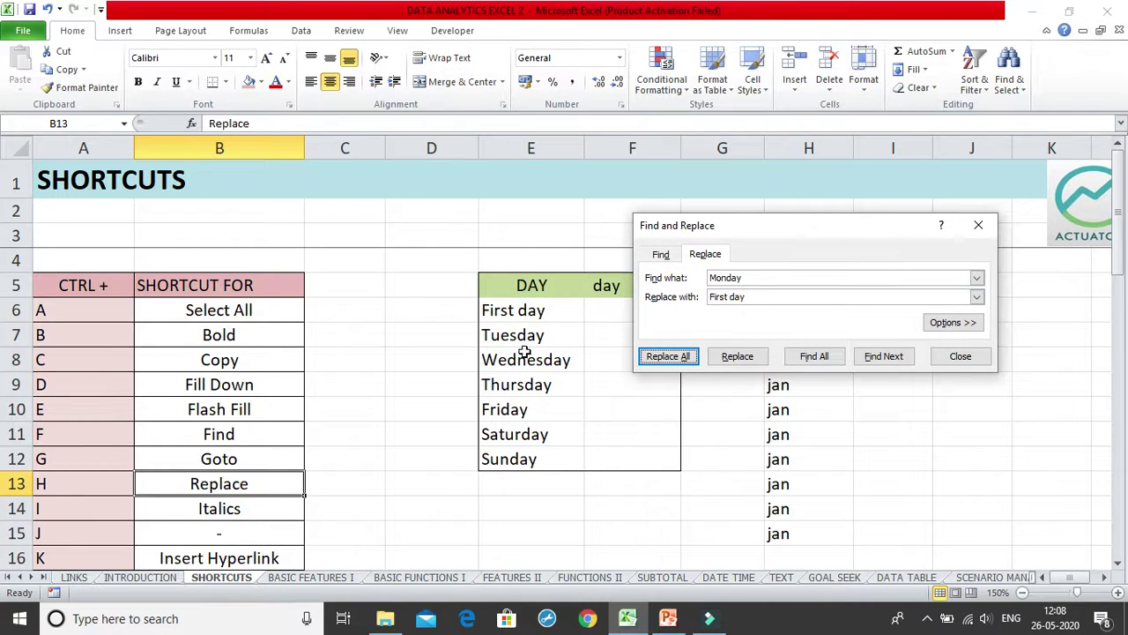
drag(1116, 273, 1089, 443)
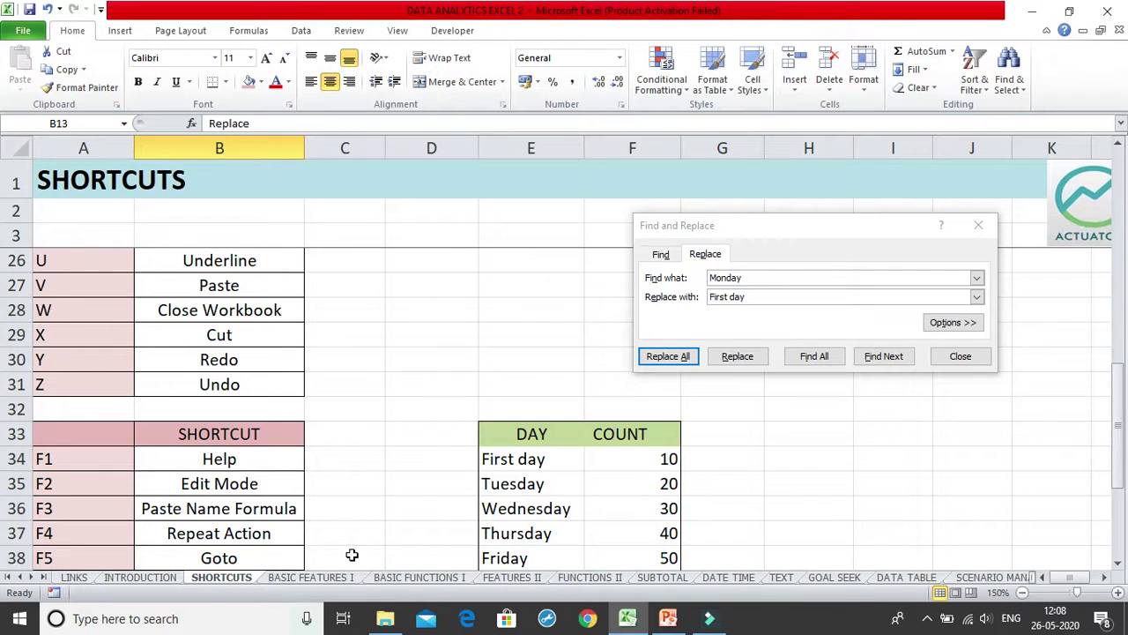
drag(1122, 409, 1117, 401)
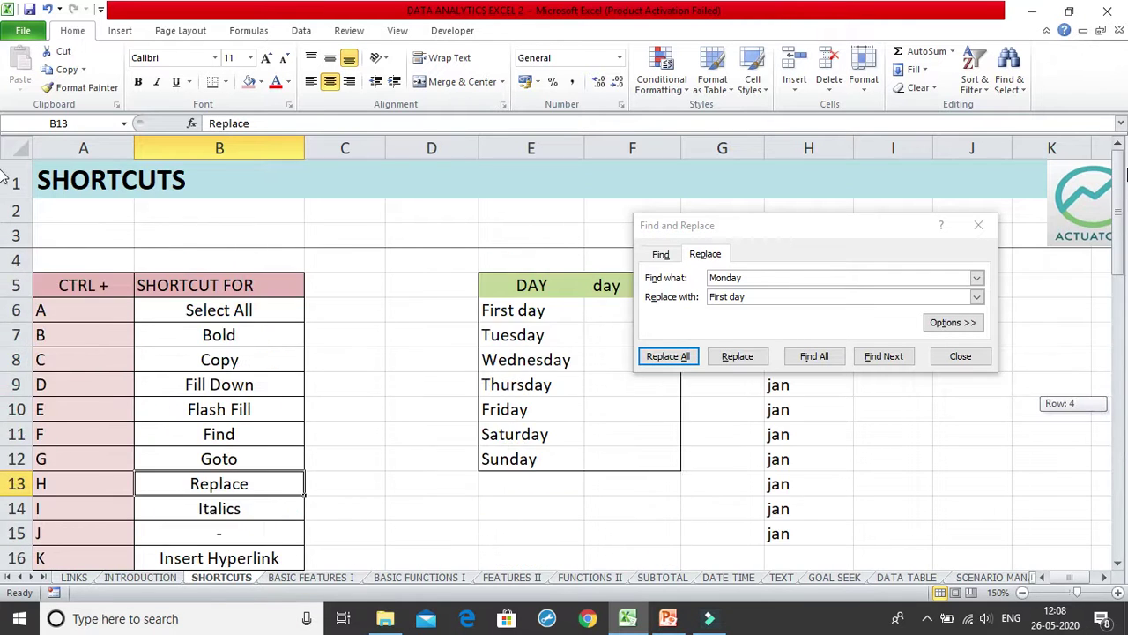
- Set the Replace command to search for "First day" and substitute "Monday"
click(762, 275)
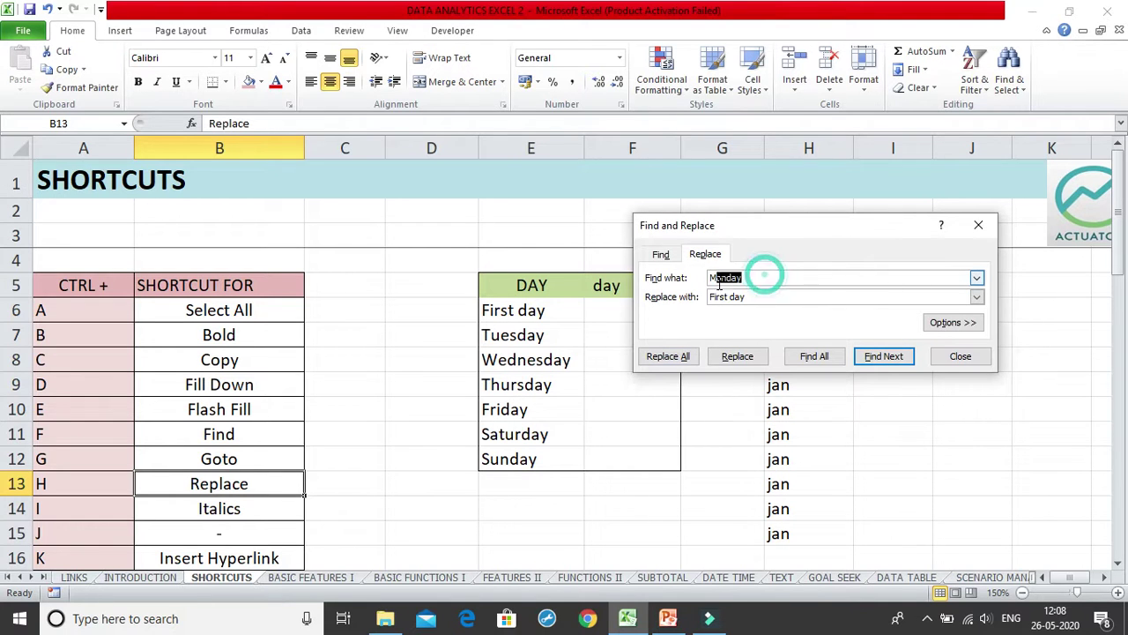
click(752, 275)
double_click(750, 276)
text(First)
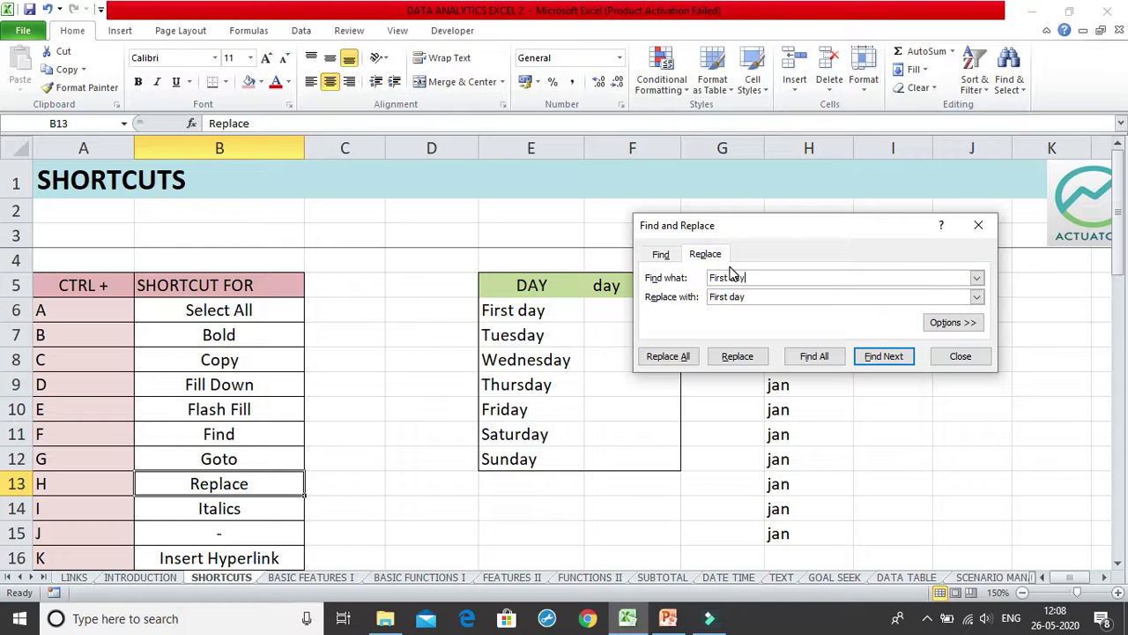
drag(755, 296, 710, 297)
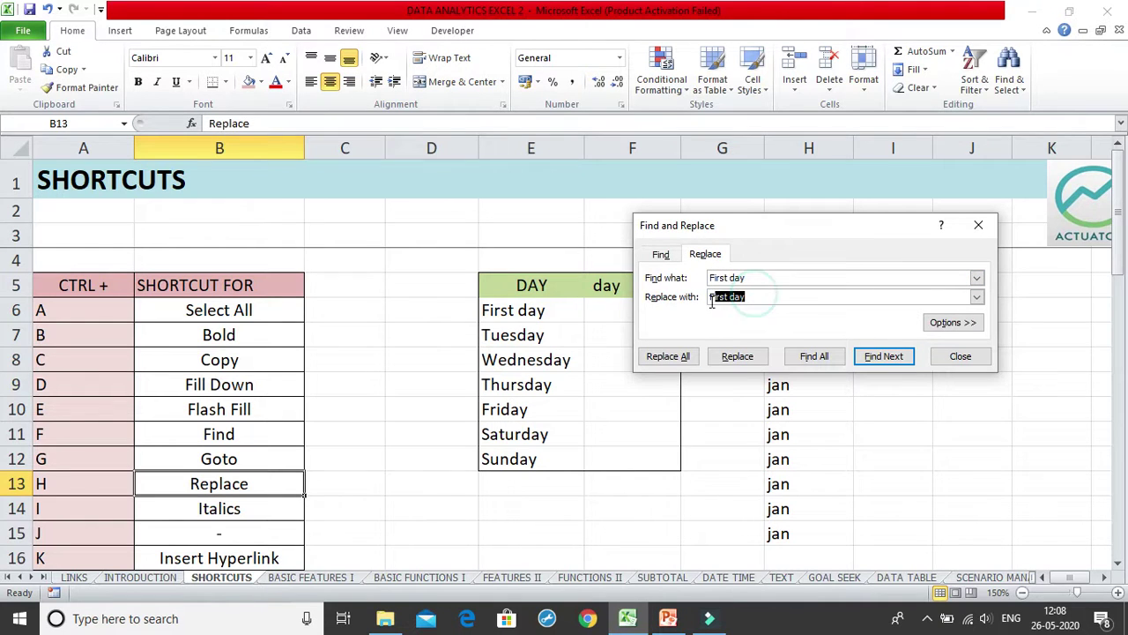
text(Mon)
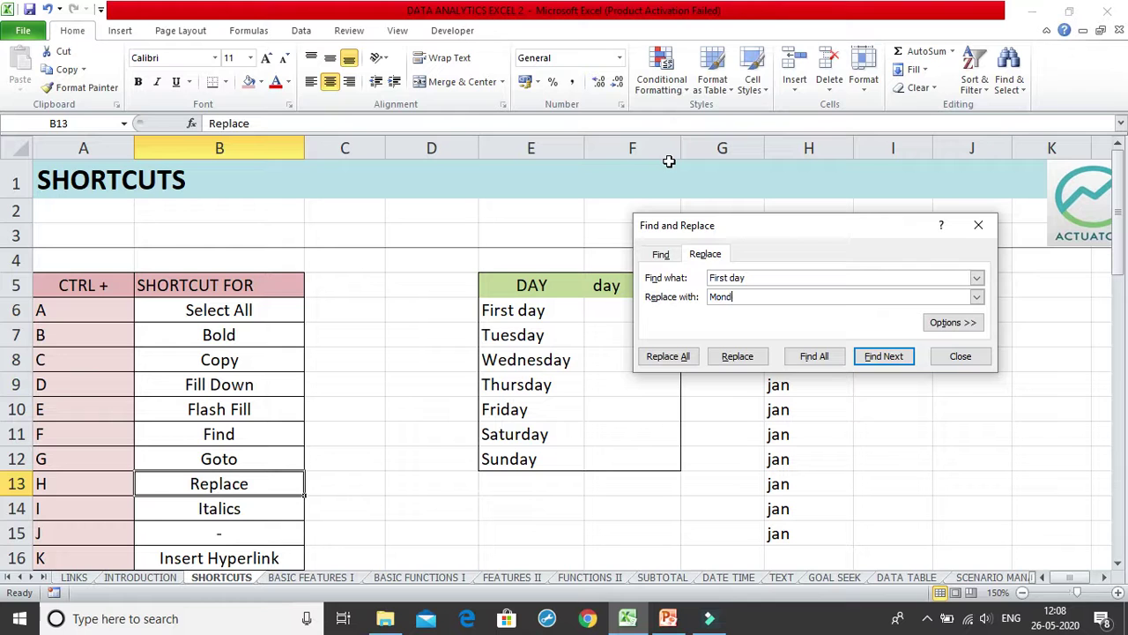
- Replace "First day" with "Monday" one match at a time in E34 and E6, and check both day tables before closing the dialog
click(884, 356)
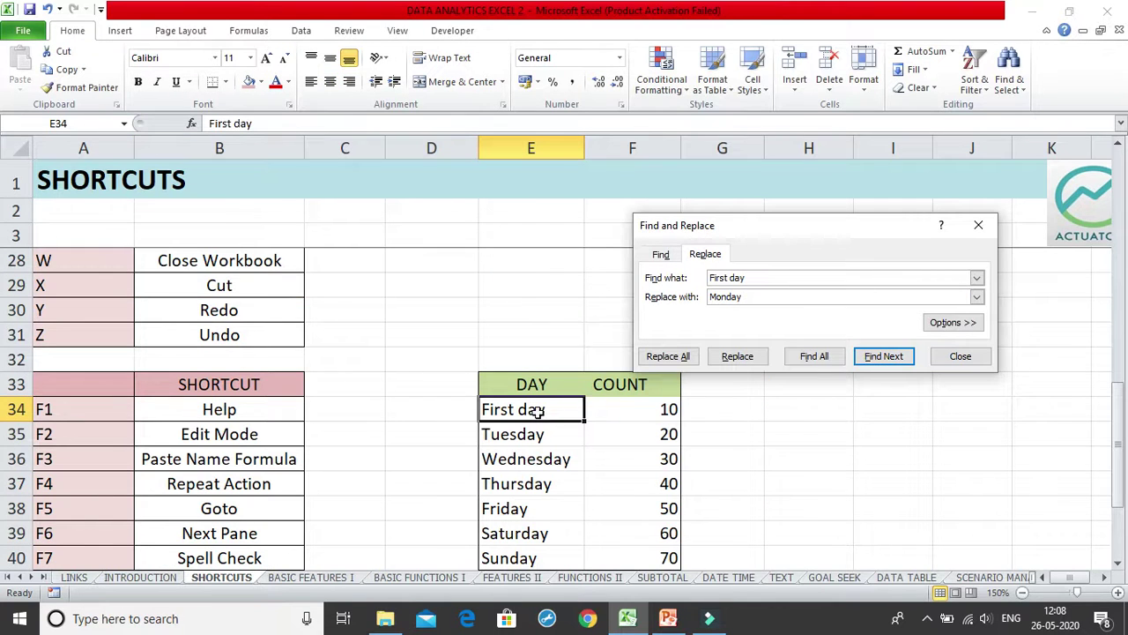
click(737, 356)
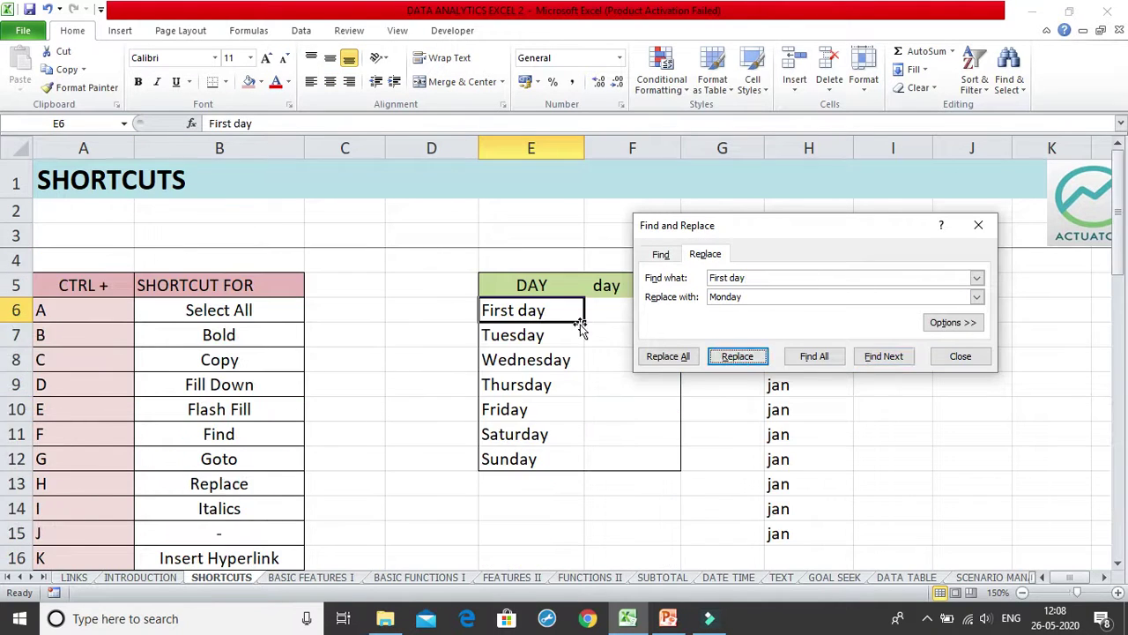
click(738, 356)
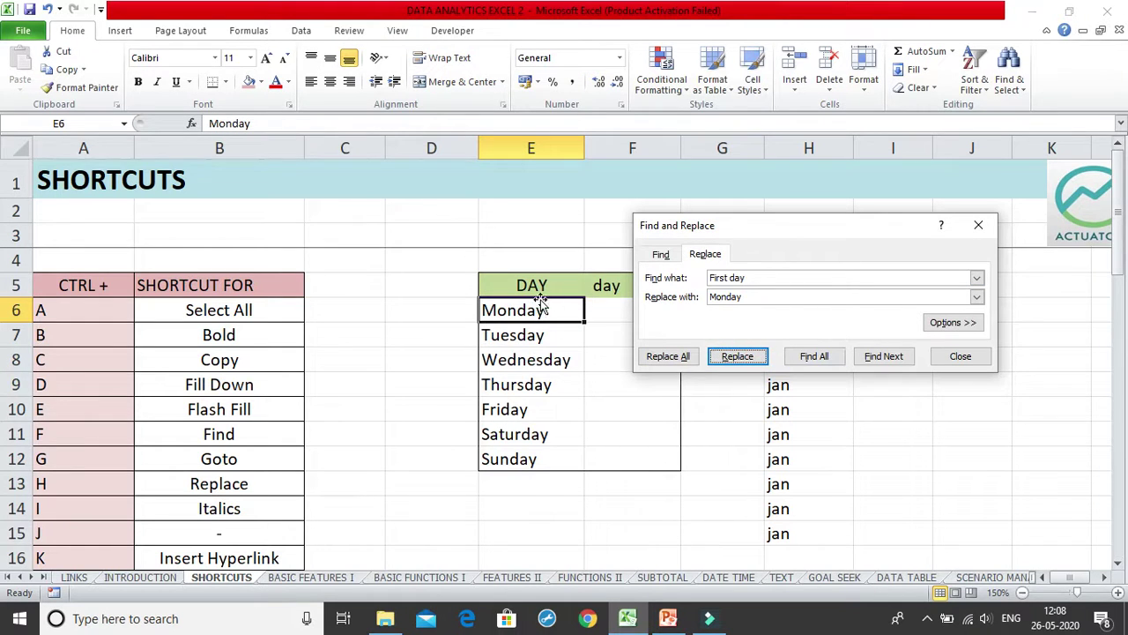
drag(1117, 193, 1109, 227)
scroll(1065, 408, down, 7)
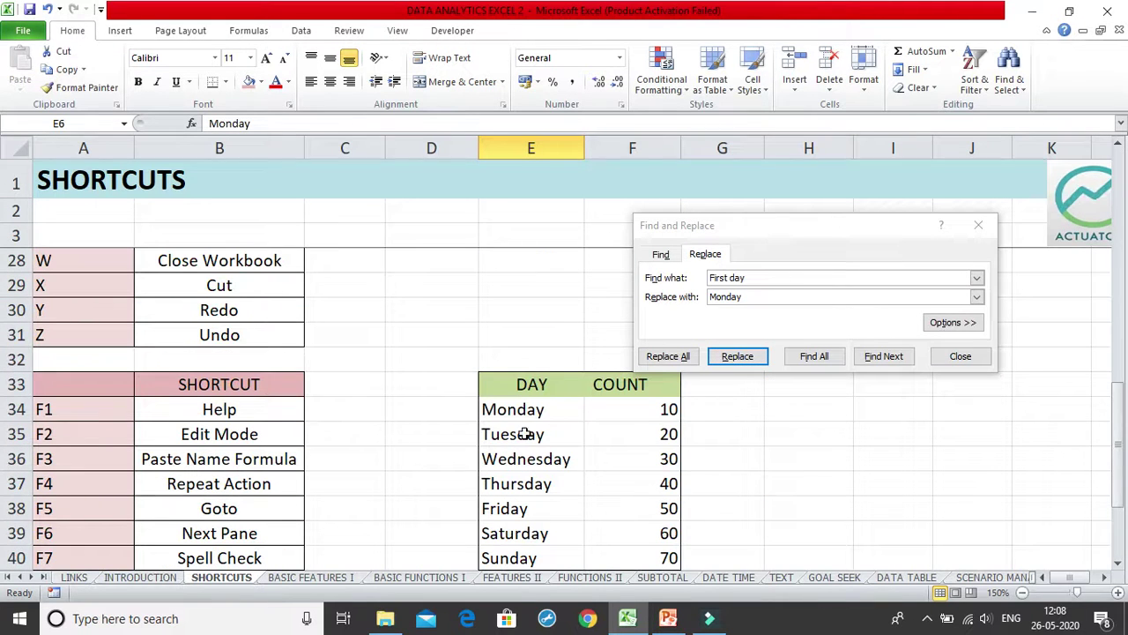
scroll(1103, 406, up, 8)
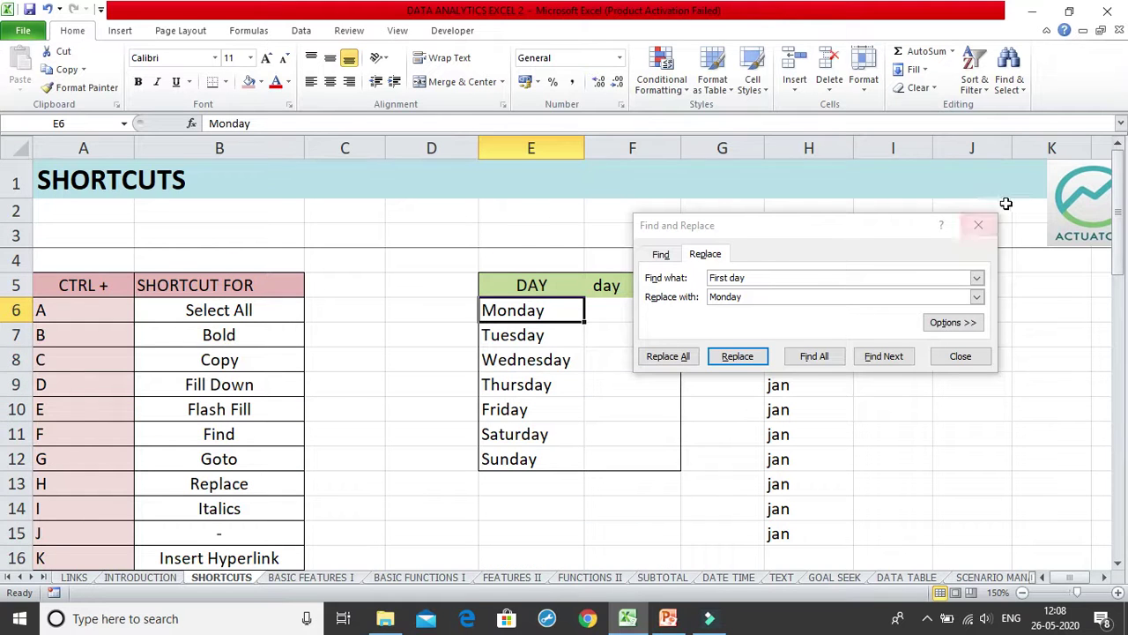
click(980, 225)
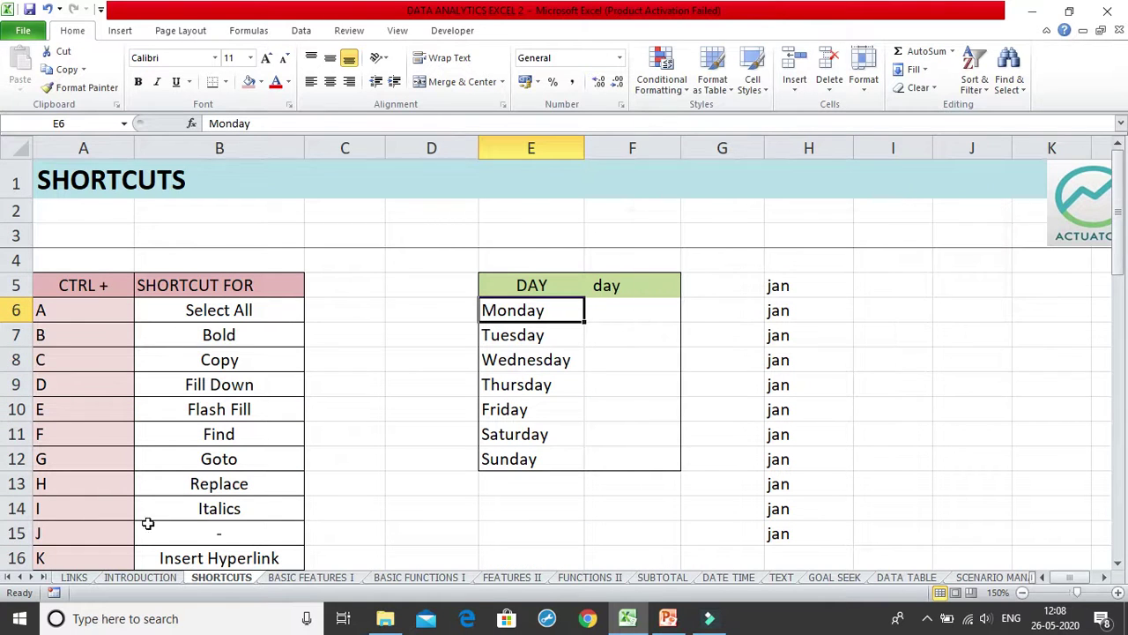
- From the Italics entry in B14, apply italics to "Tuesday" in E7, remove the italics again and return to B14
click(187, 495)
click(191, 507)
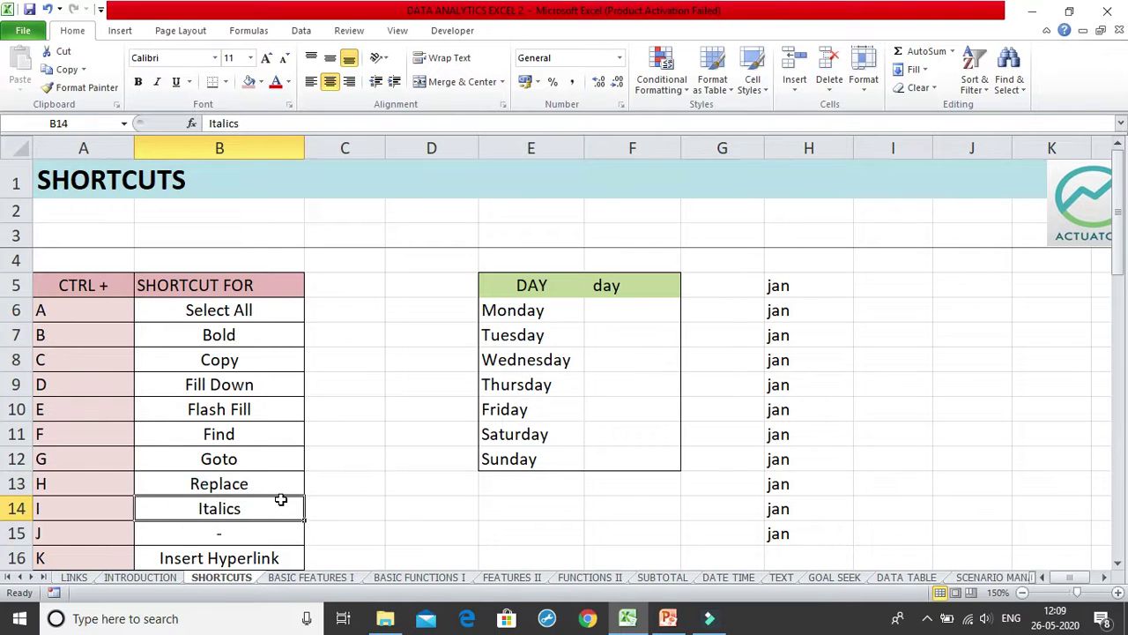
click(535, 337)
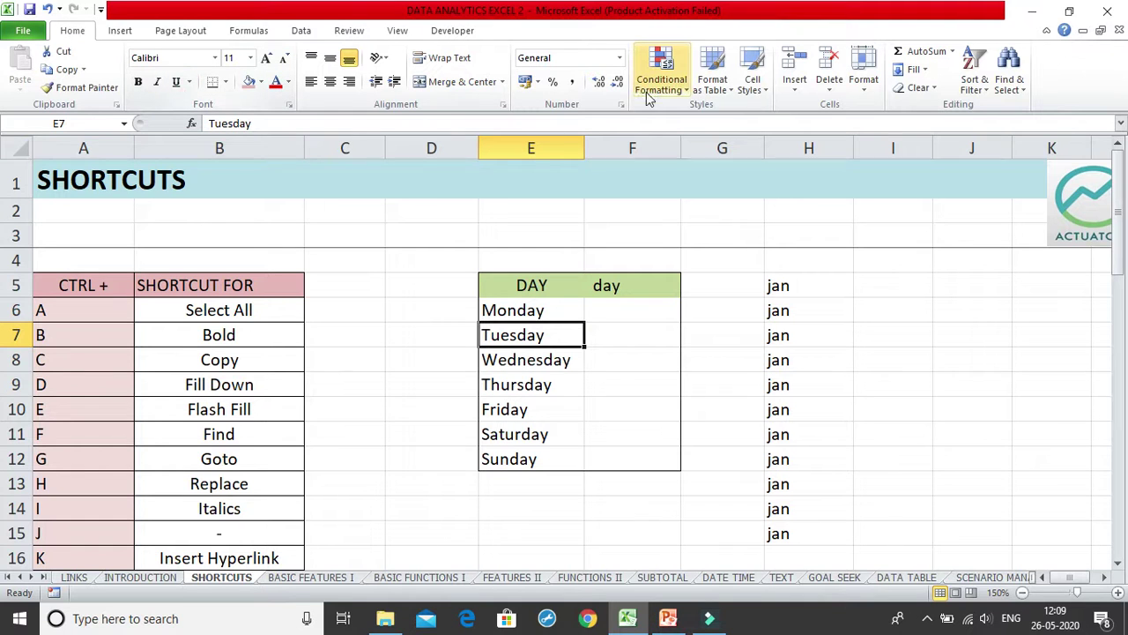
key(ctrl+i)
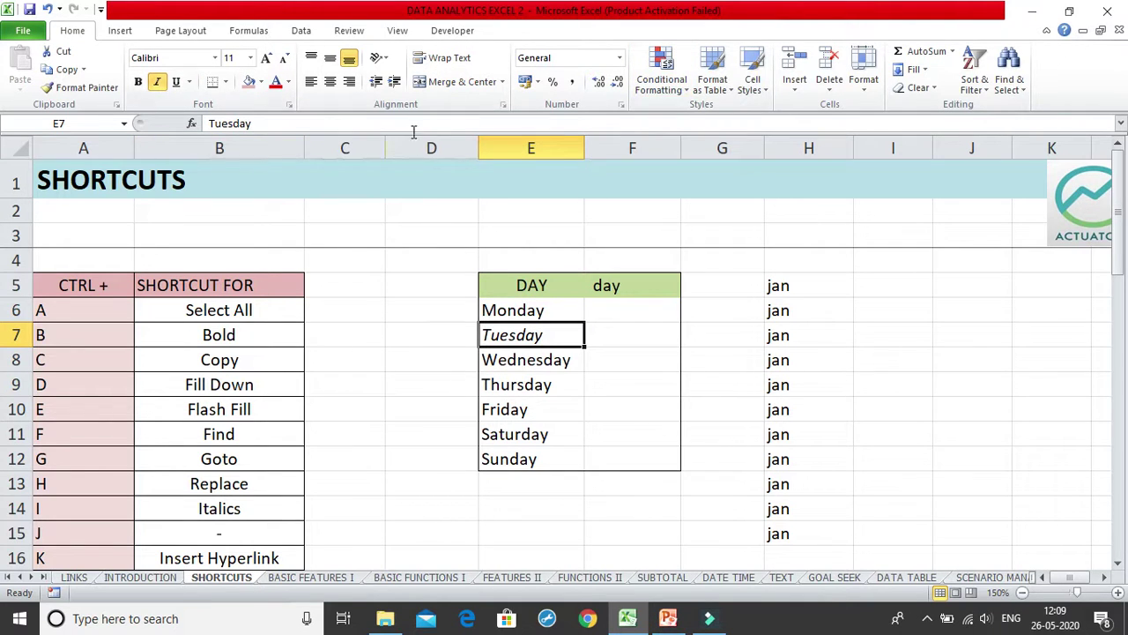
key(ctrl+i)
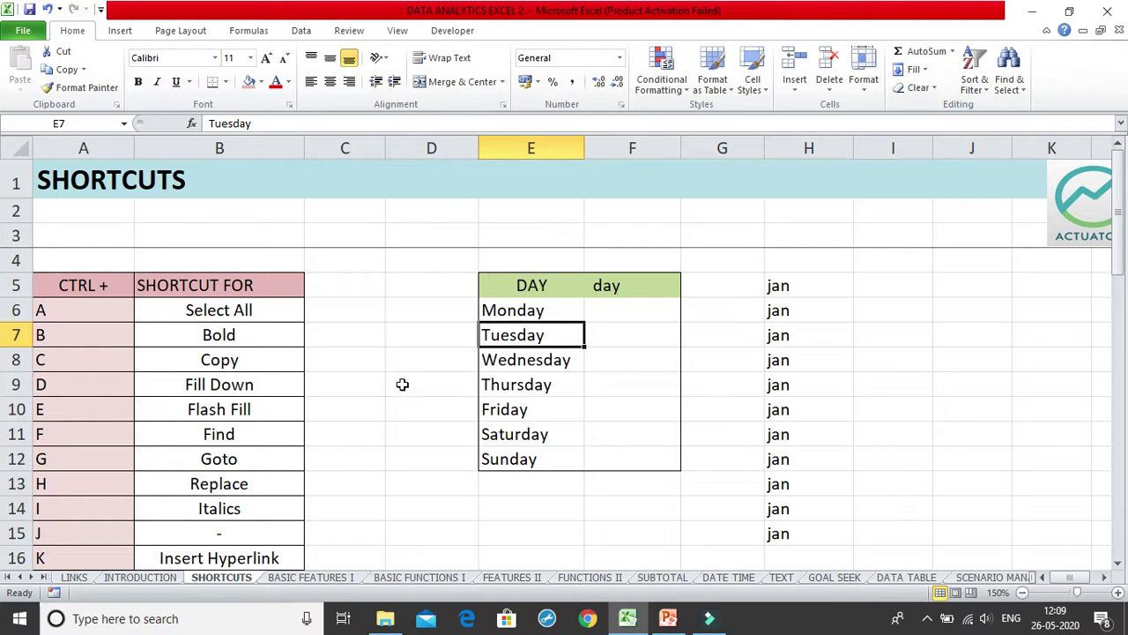
click(260, 510)
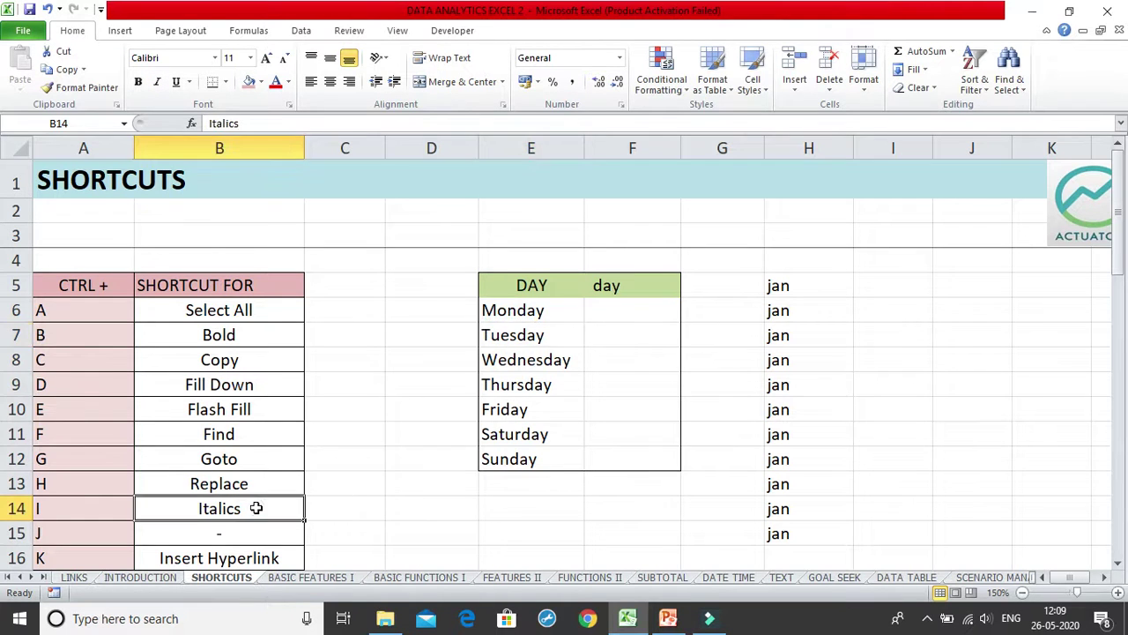
- Go through the J and K entries of the shortcut list, ending on Insert Hyperlink in B16
scroll(265, 507, down, 2)
click(280, 383)
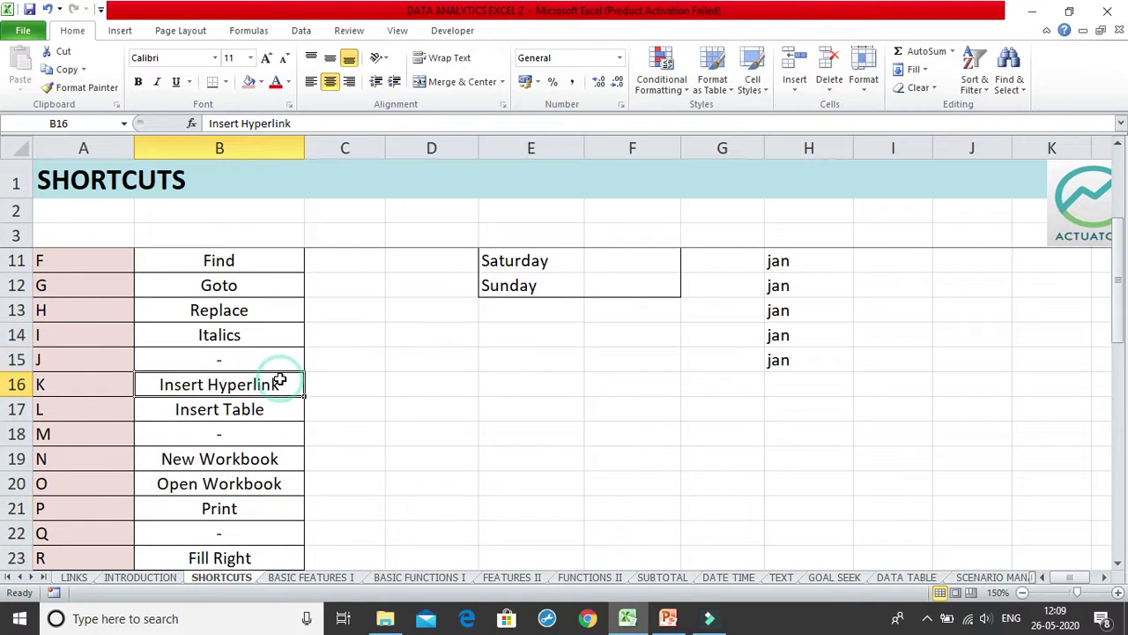
click(220, 363)
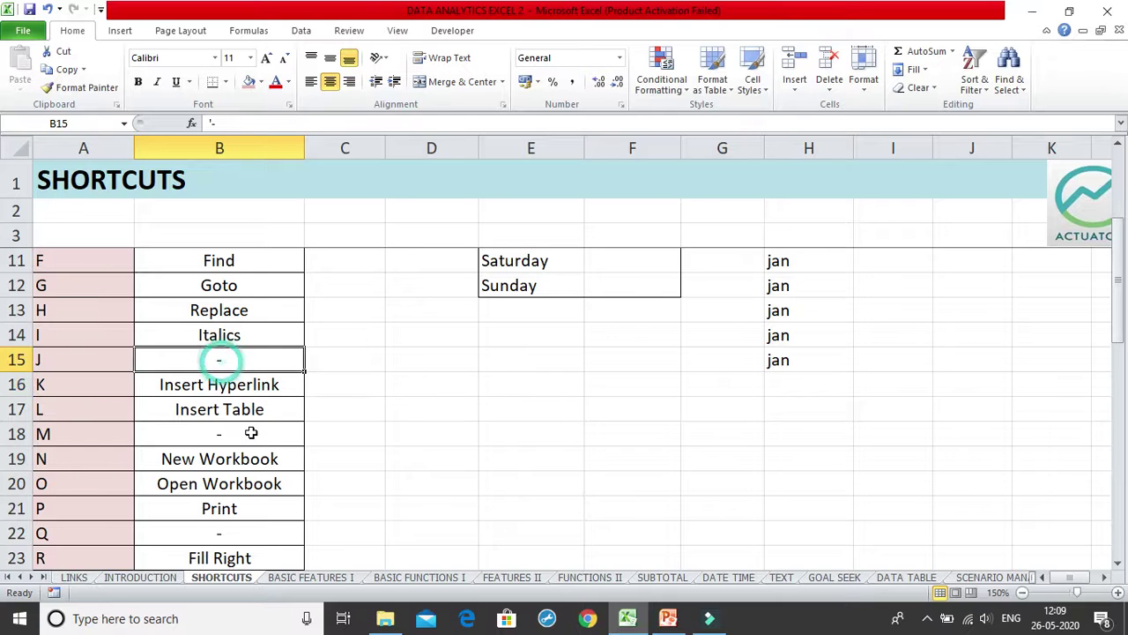
click(280, 388)
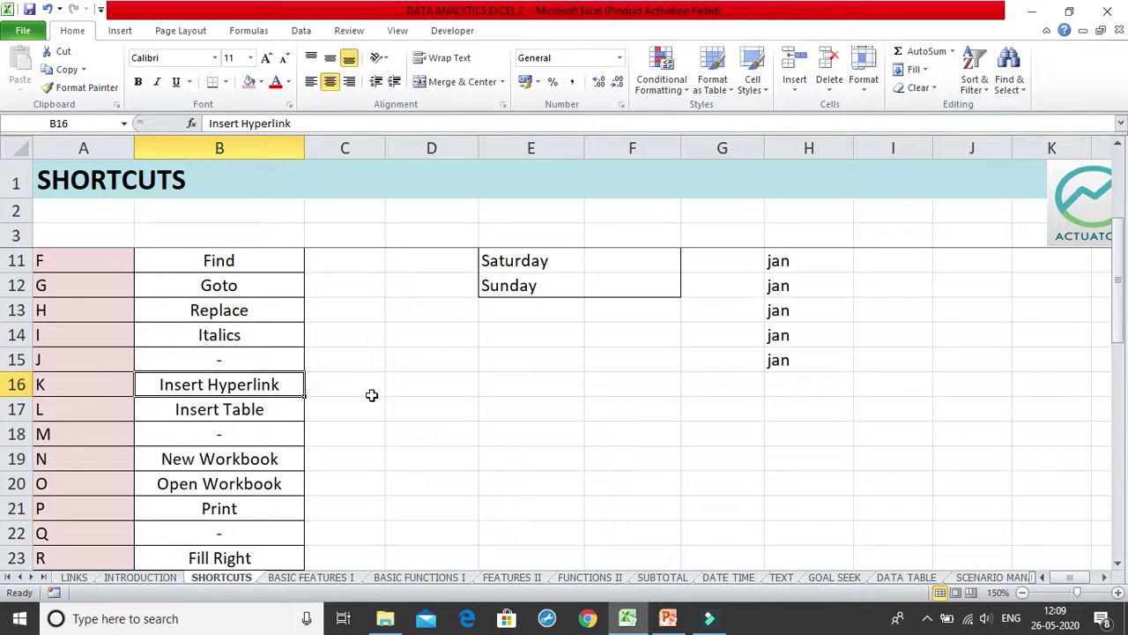
scroll(372, 395, up, 3)
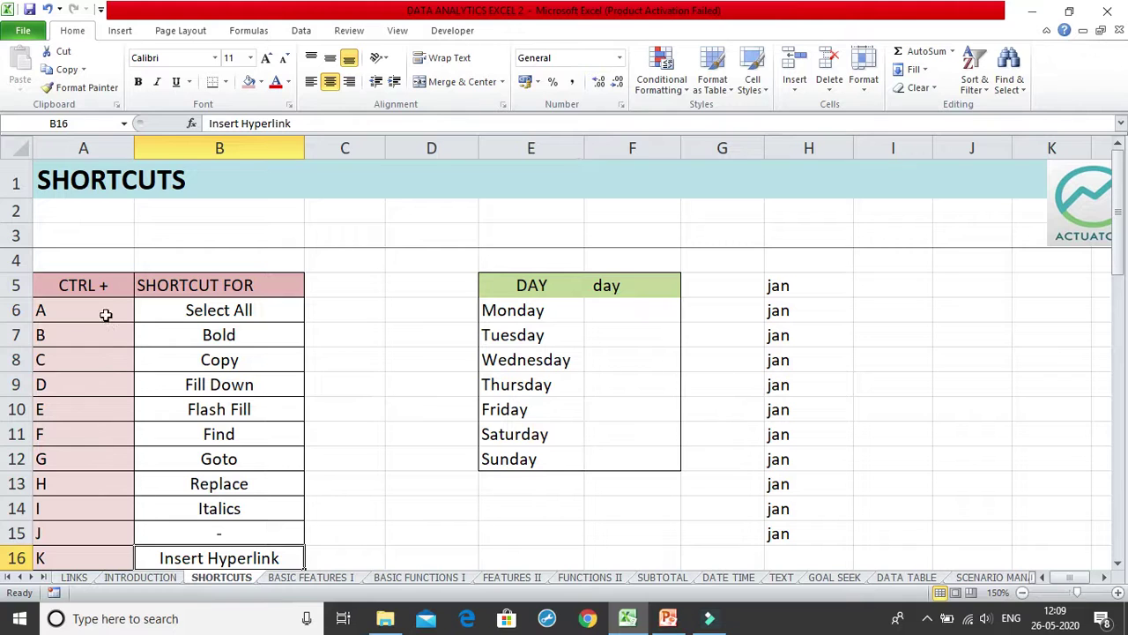
scroll(313, 537, down, 3)
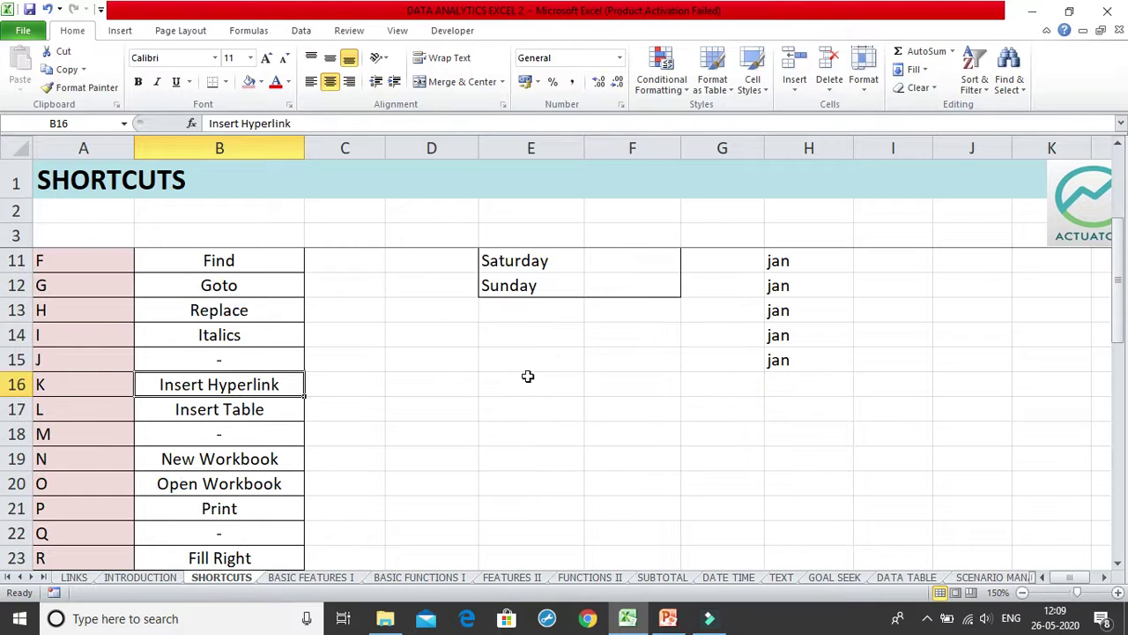
click(555, 384)
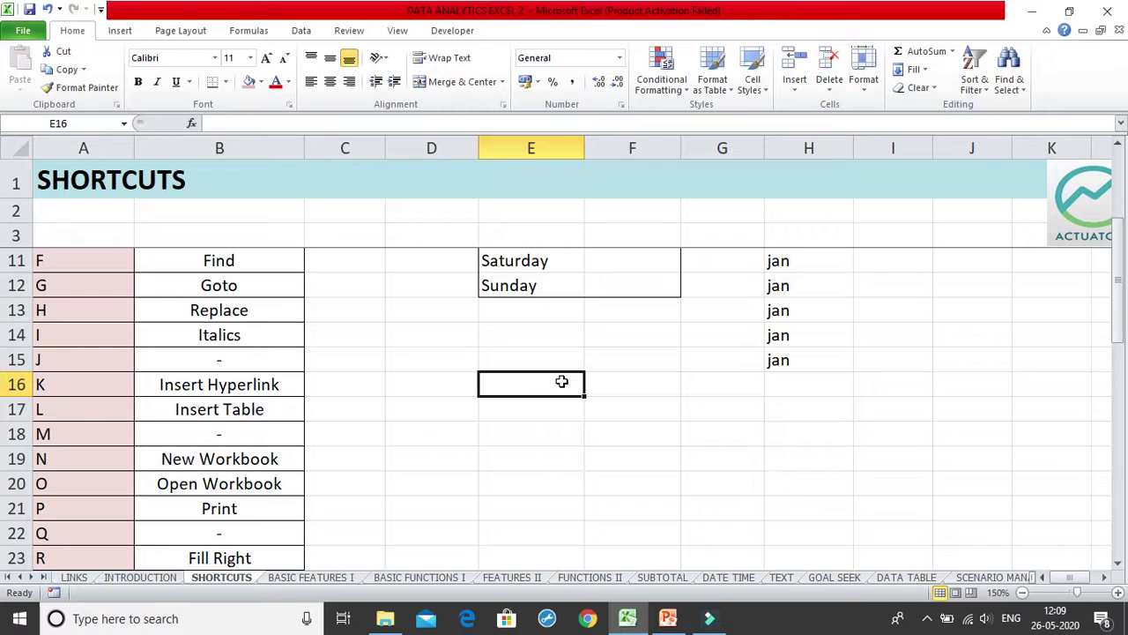
key(ctrl+k)
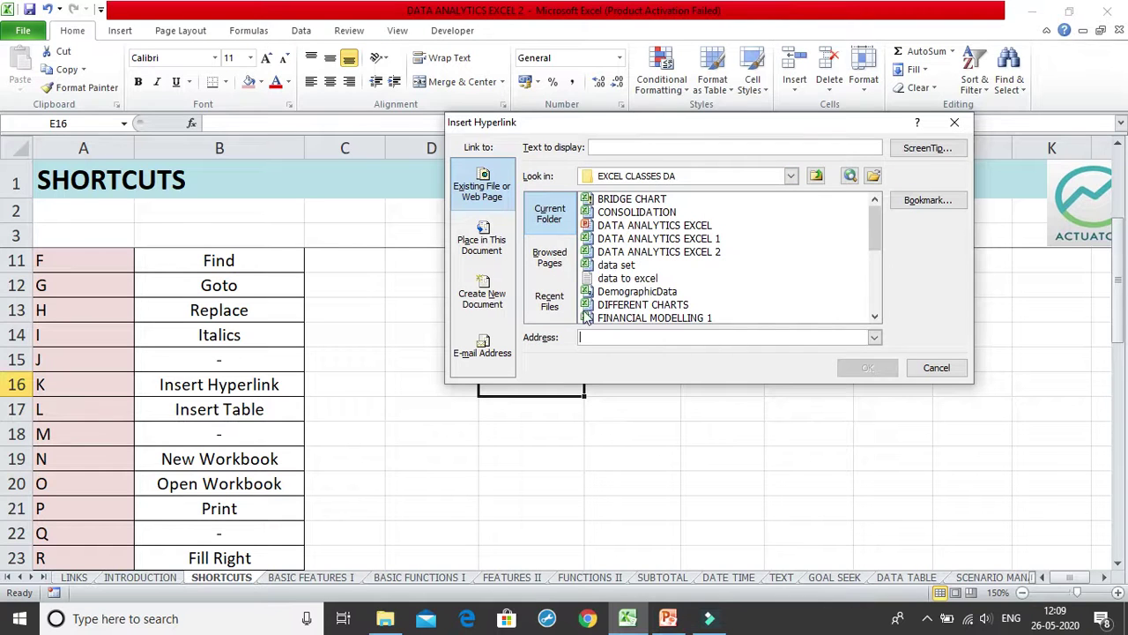
click(510, 249)
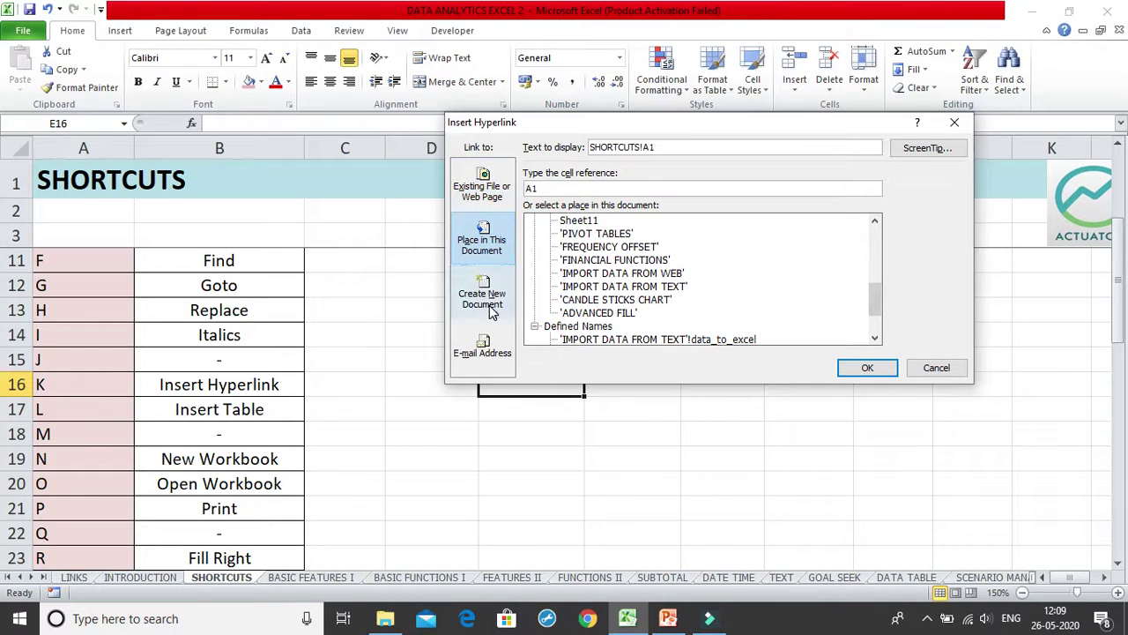
click(489, 196)
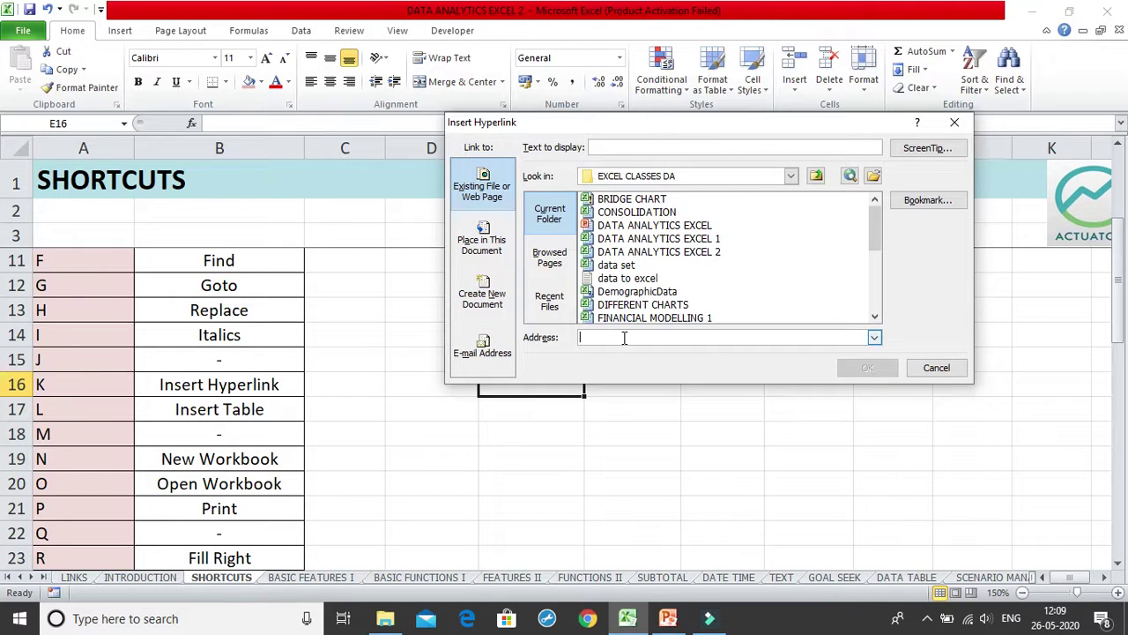
click(624, 337)
text(https://www.timeanddate.com/)
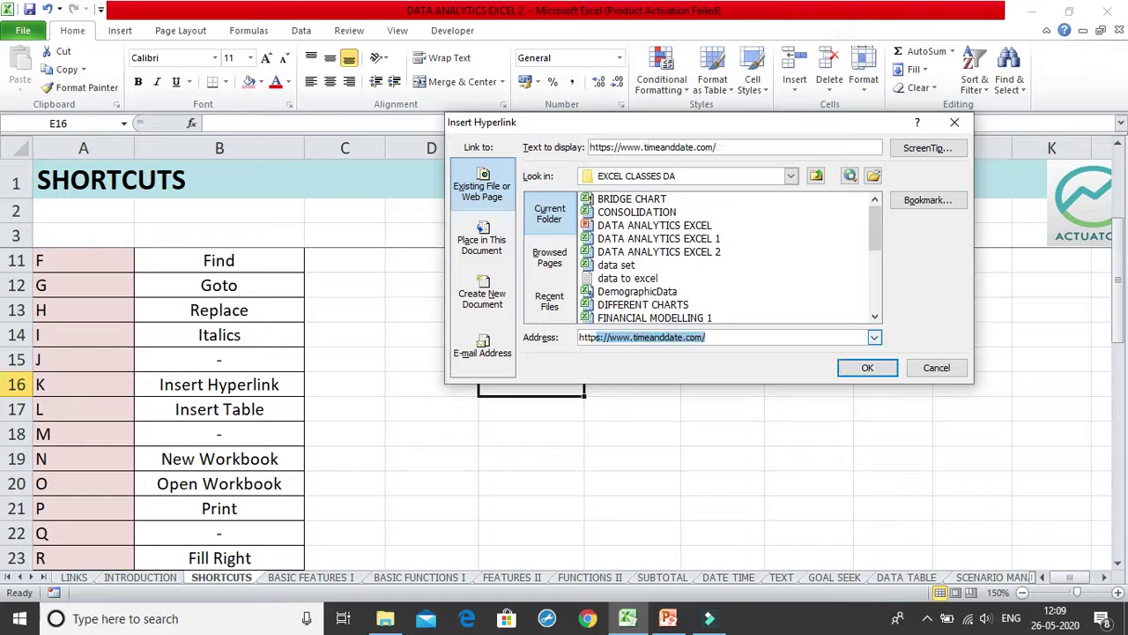
text(;)
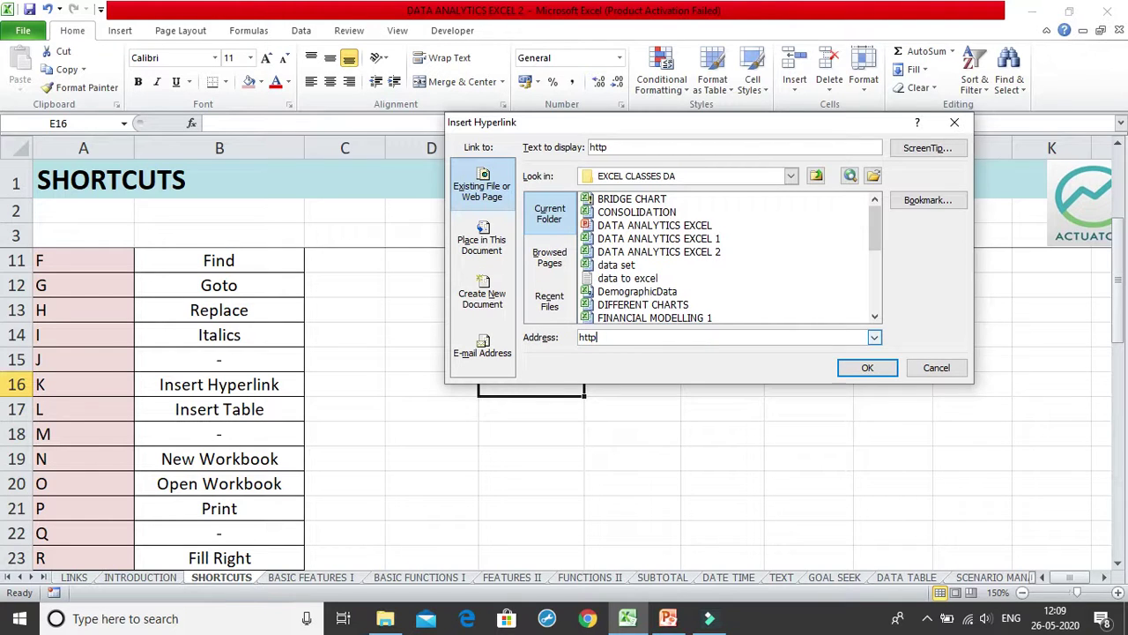
text(://www.facebook.com)
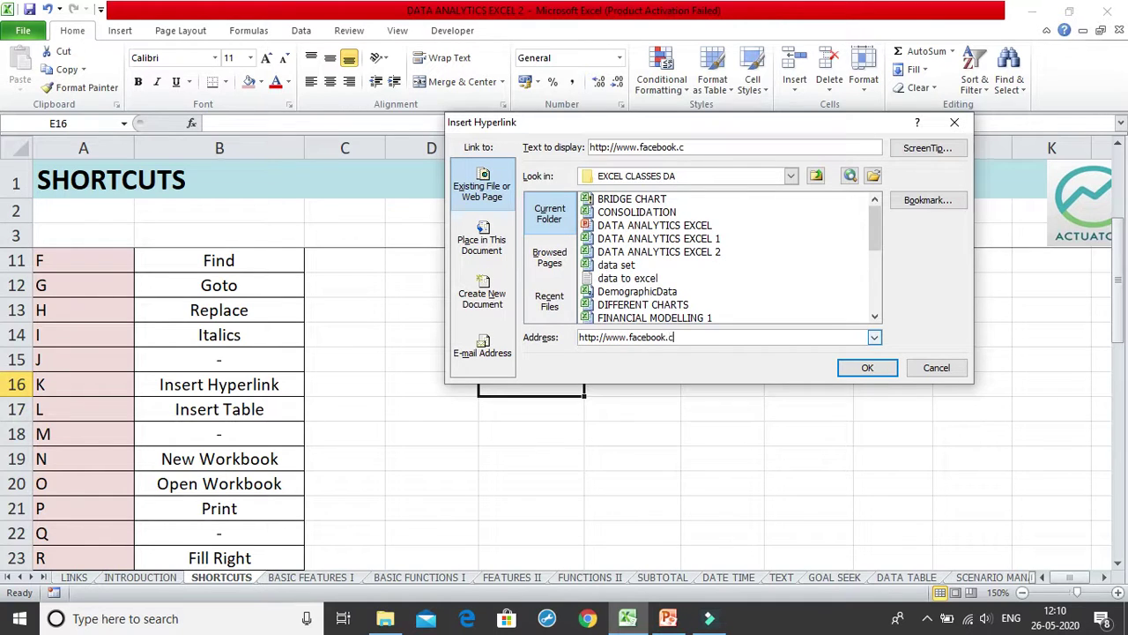
click(870, 367)
click(593, 454)
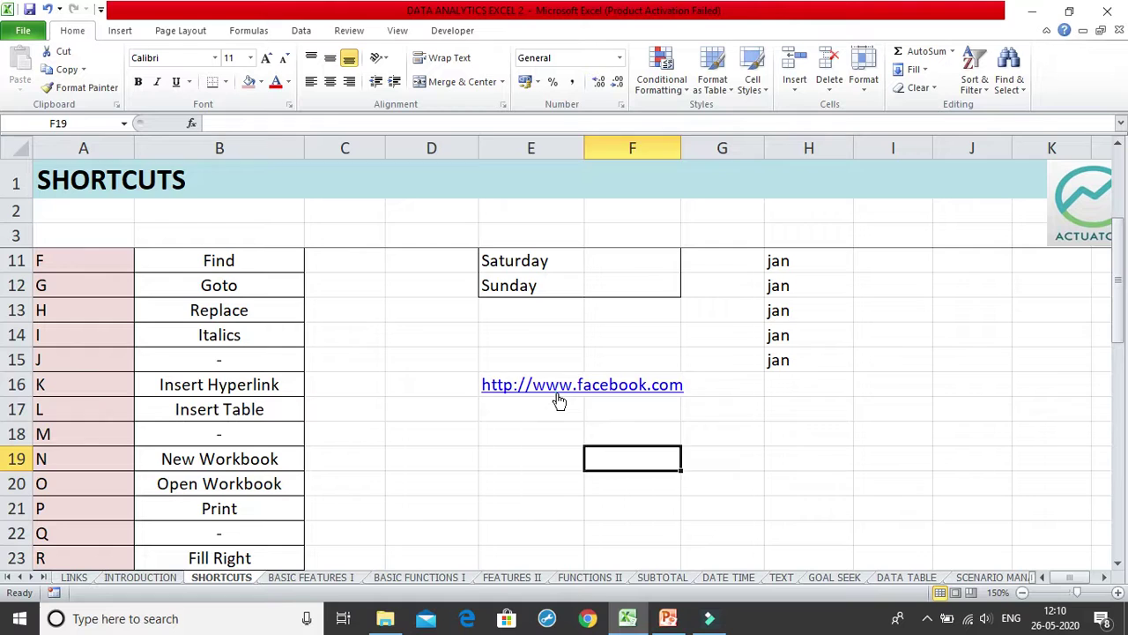
- Follow the E16 hyperlink to the browser, minimize the browser window and select cell E19 back in Excel
click(557, 398)
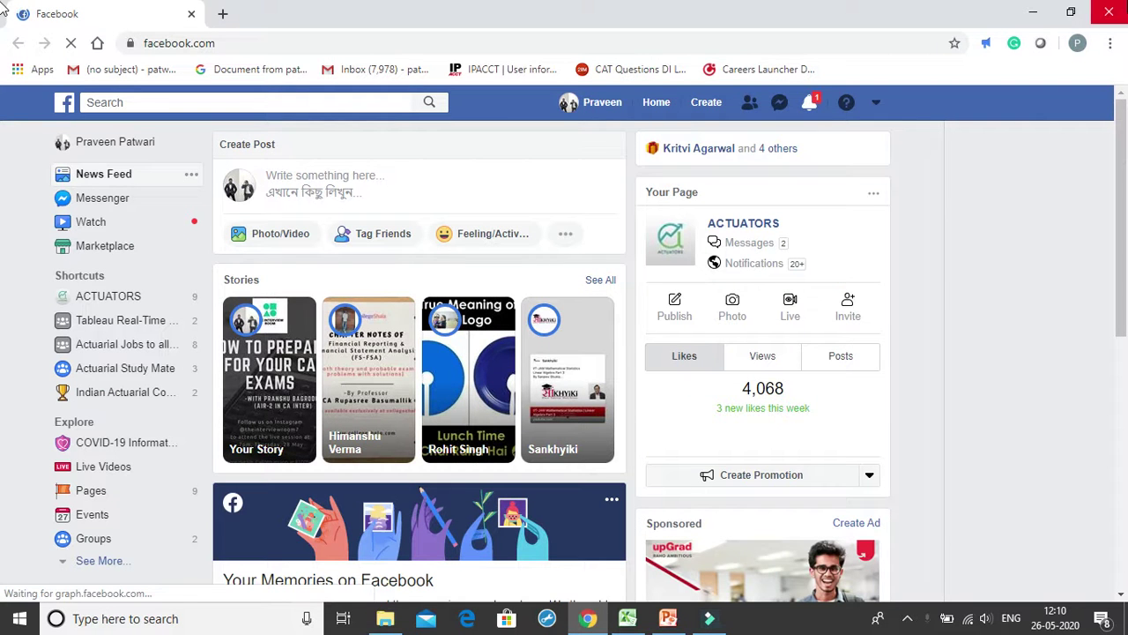
click(1036, 11)
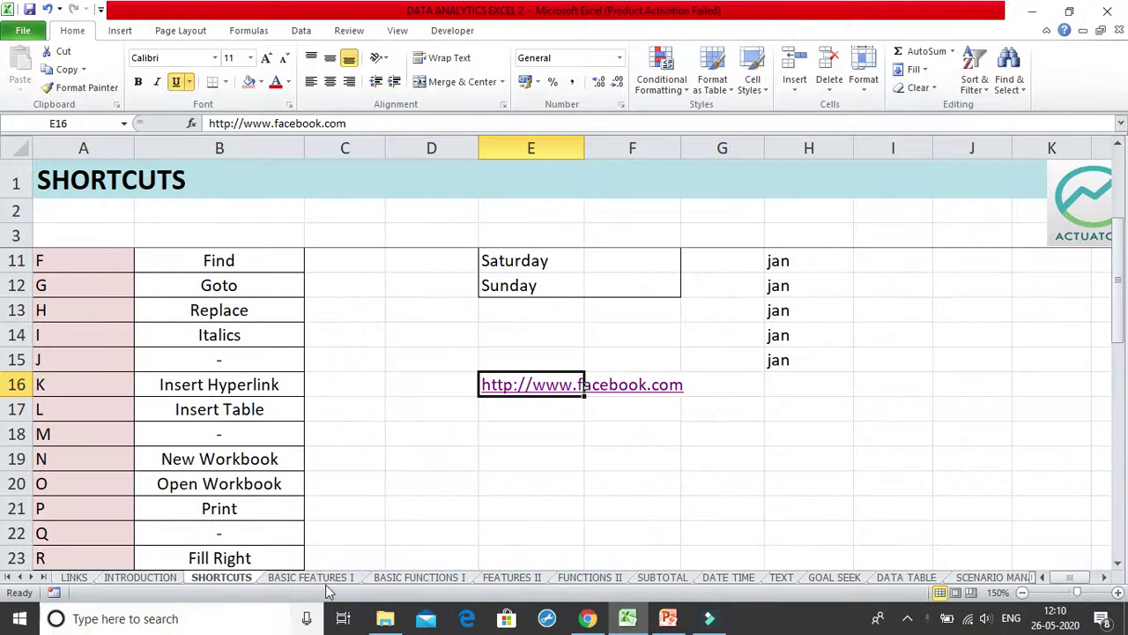
click(574, 452)
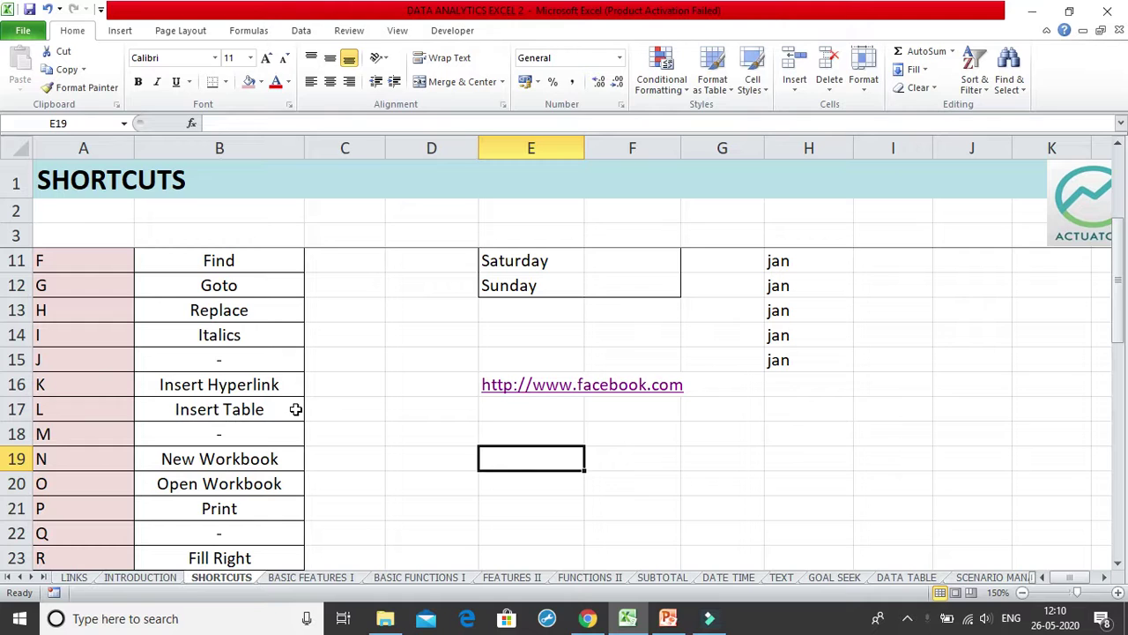
- Mark out the day list in E5:F12 as the data range for the Insert Table example
scroll(605, 316, up, 3)
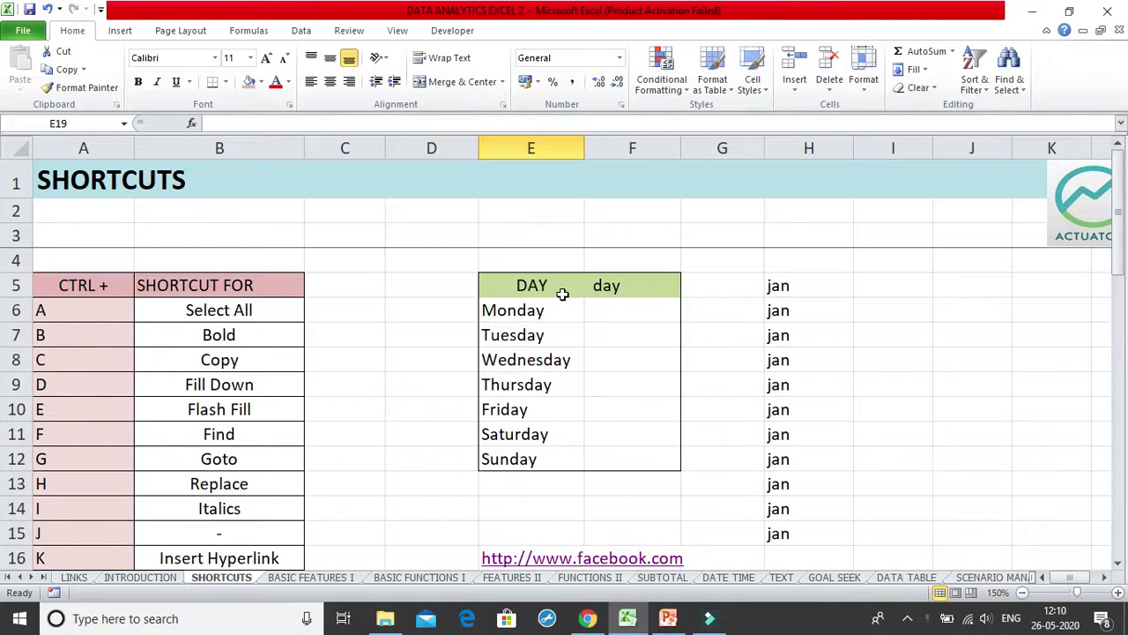
click(610, 308)
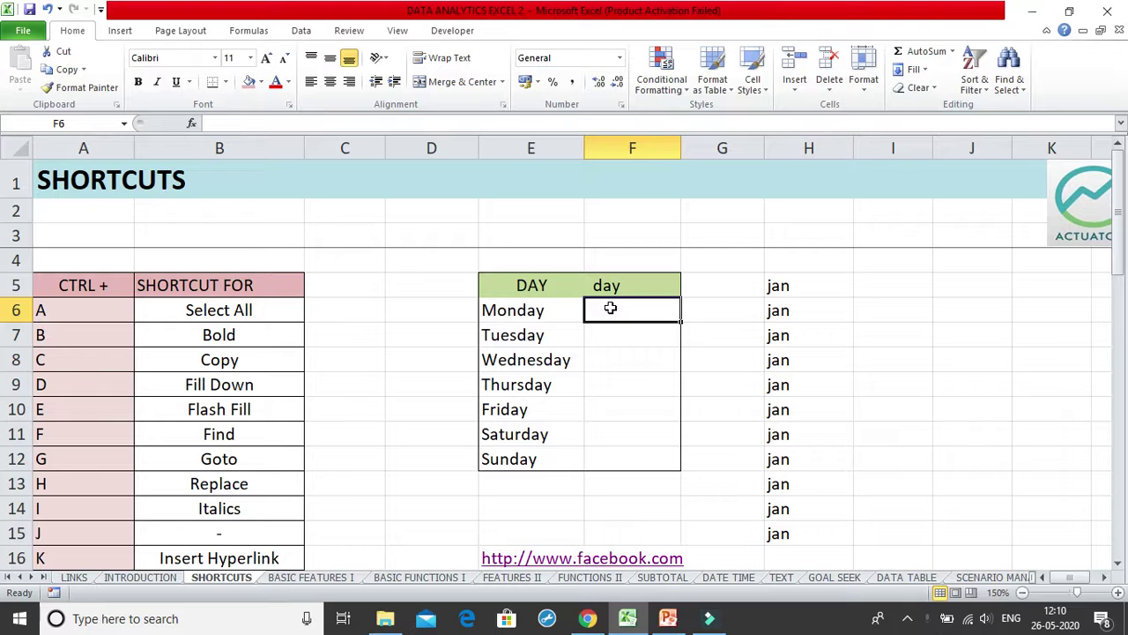
drag(546, 291, 615, 447)
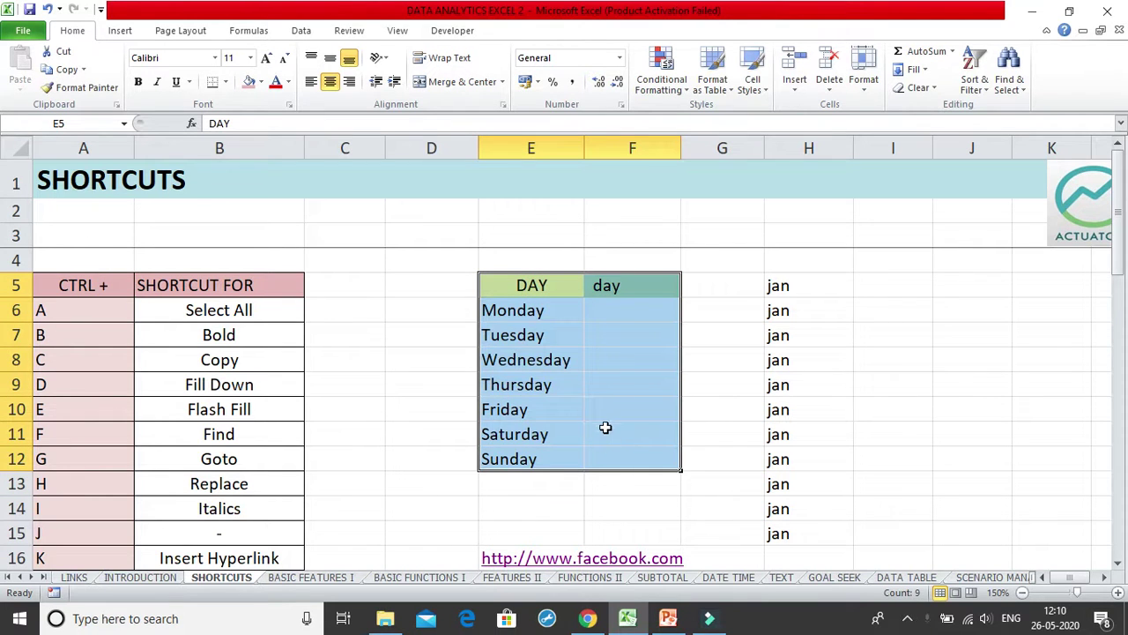
click(605, 420)
drag(574, 283, 599, 471)
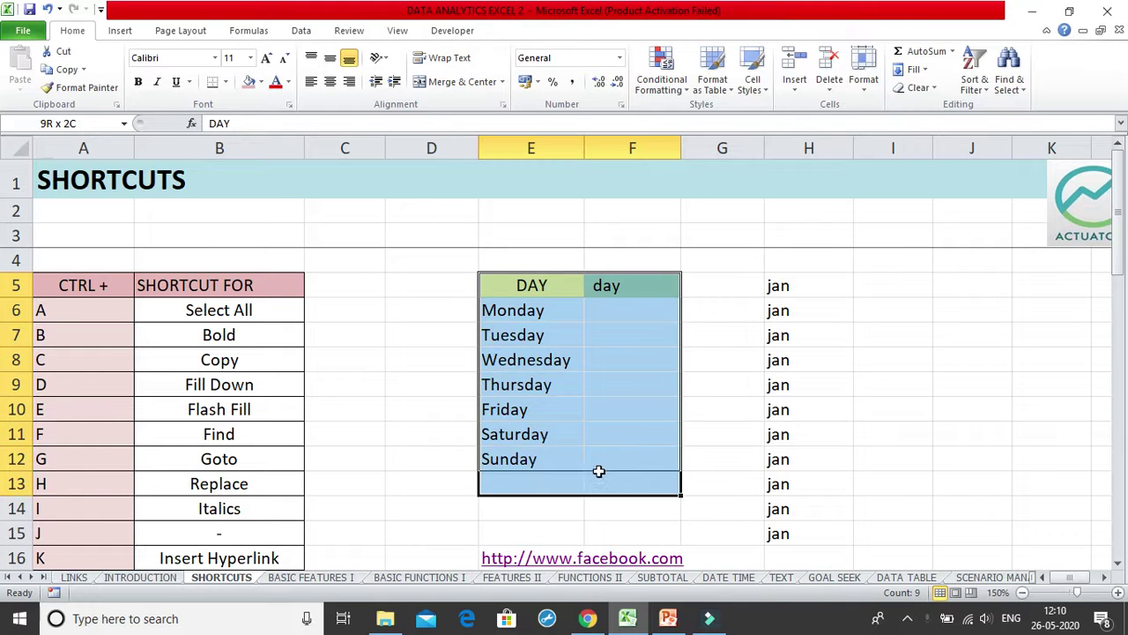
click(594, 426)
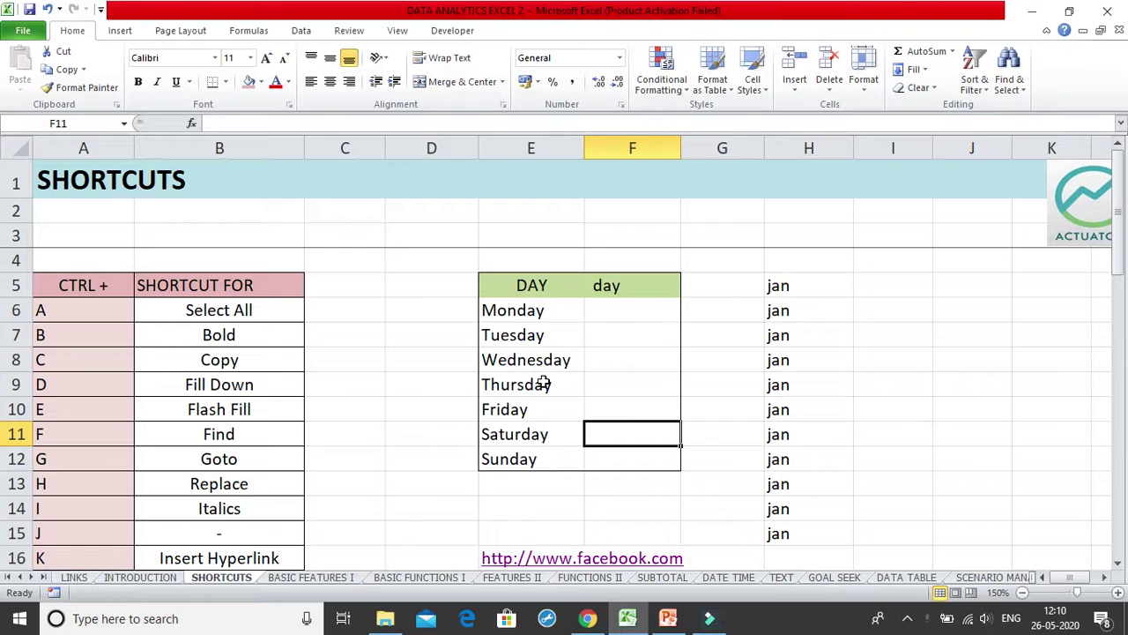
scroll(220, 538, down, 2)
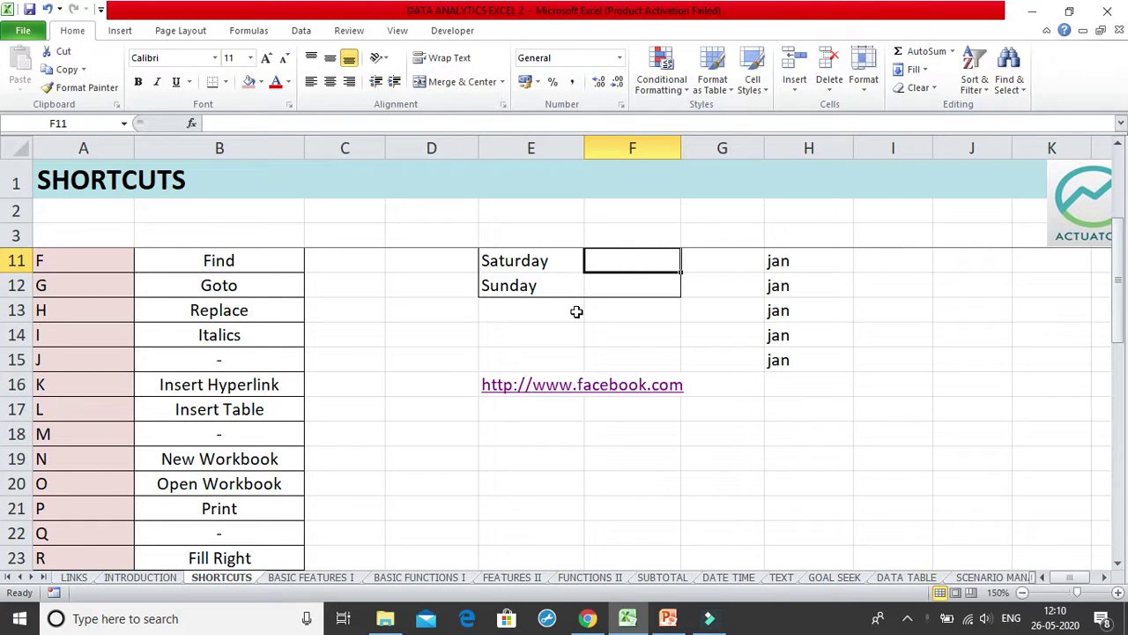
scroll(576, 312, up, 2)
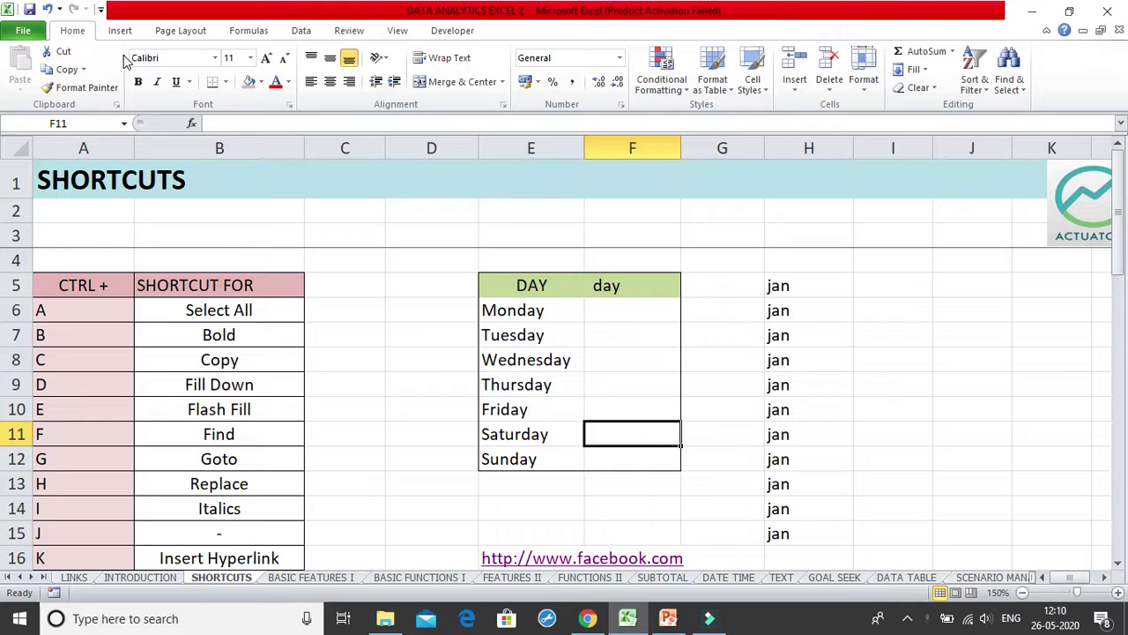
- Create a table with headers from the day list in E5:F12 and select cell F9 inside it
click(539, 331)
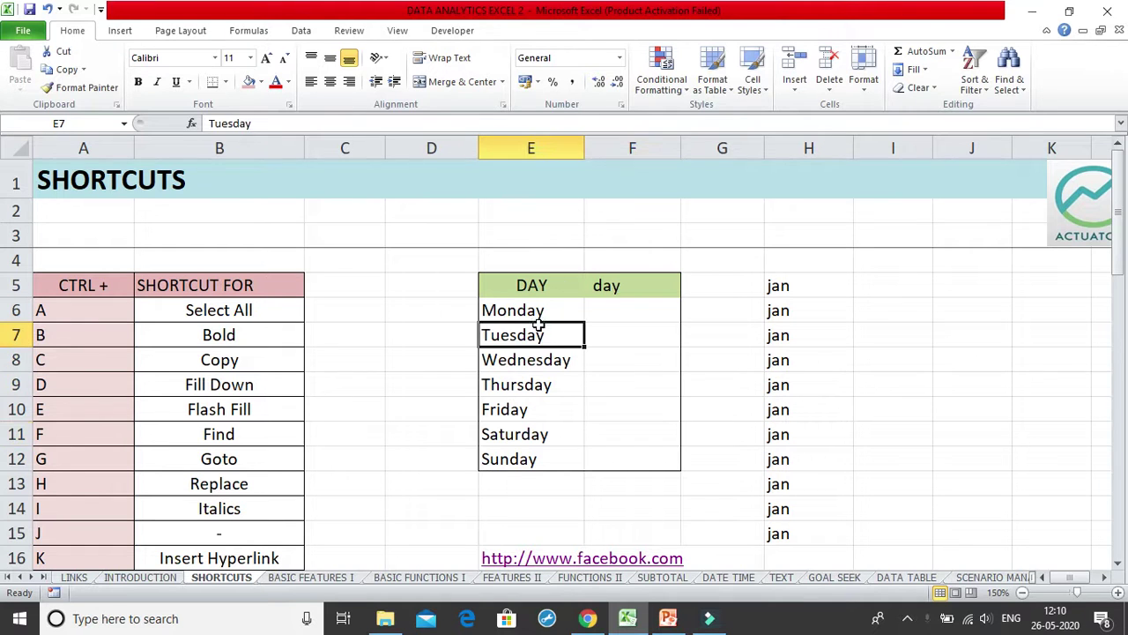
click(620, 306)
click(610, 359)
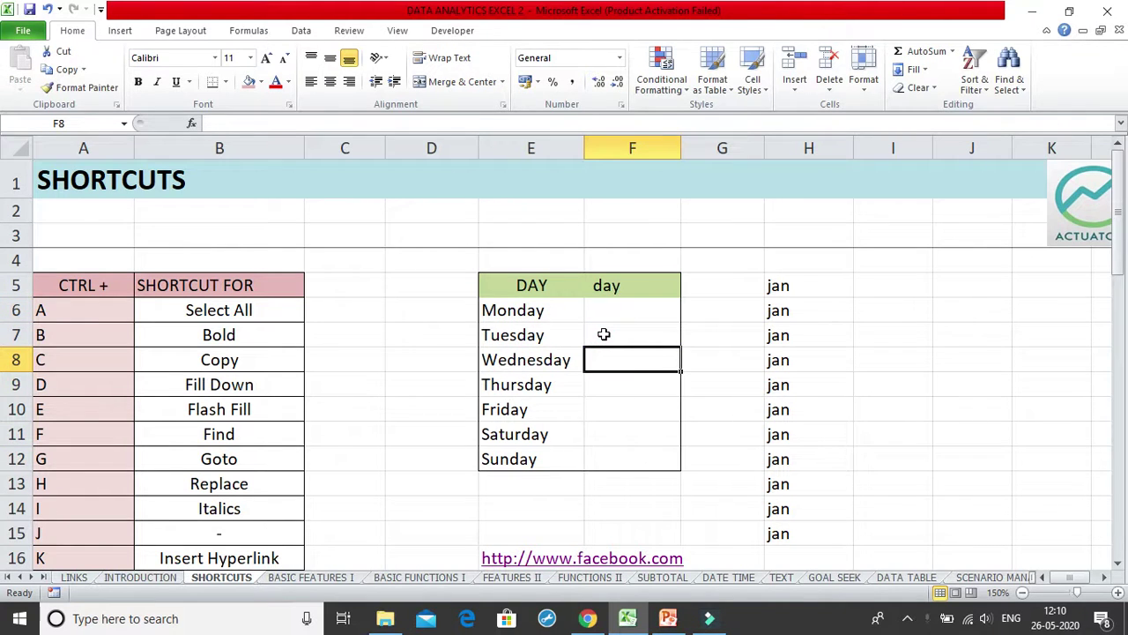
key(ctrl+t)
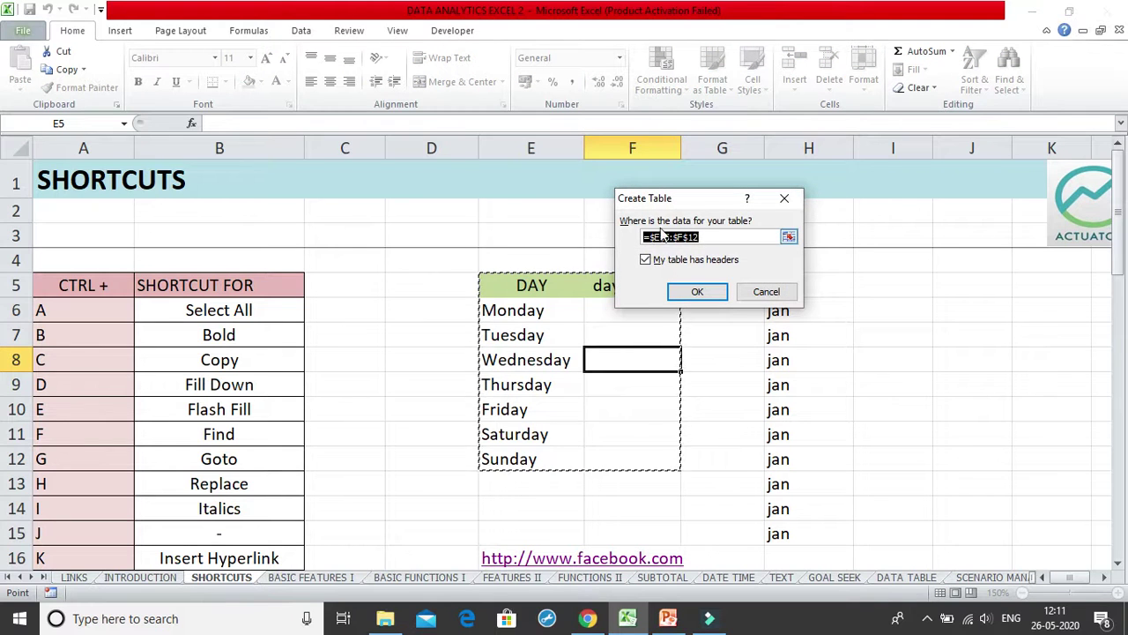
click(697, 296)
click(673, 290)
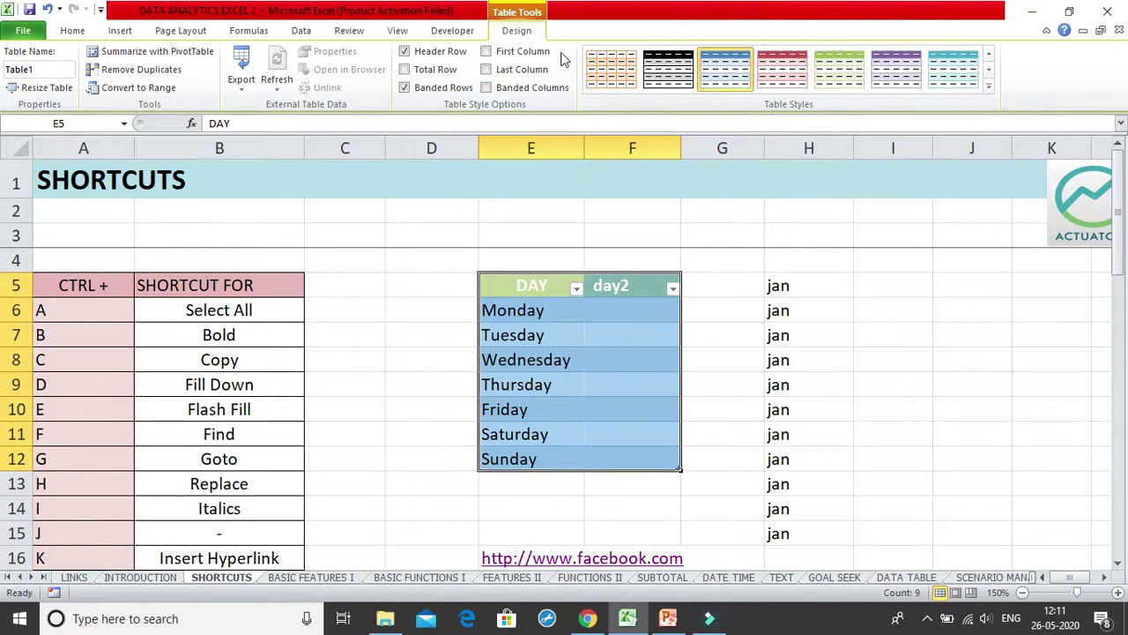
click(589, 388)
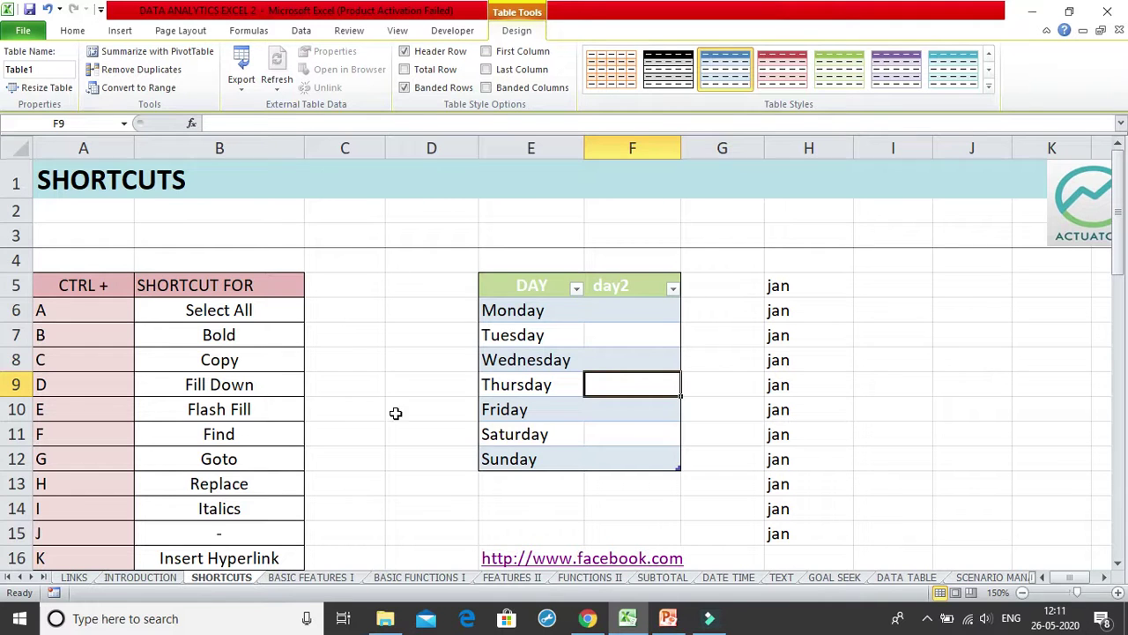
- Convert the day table back to a normal range and check its cells for the removed filter arrows
click(146, 91)
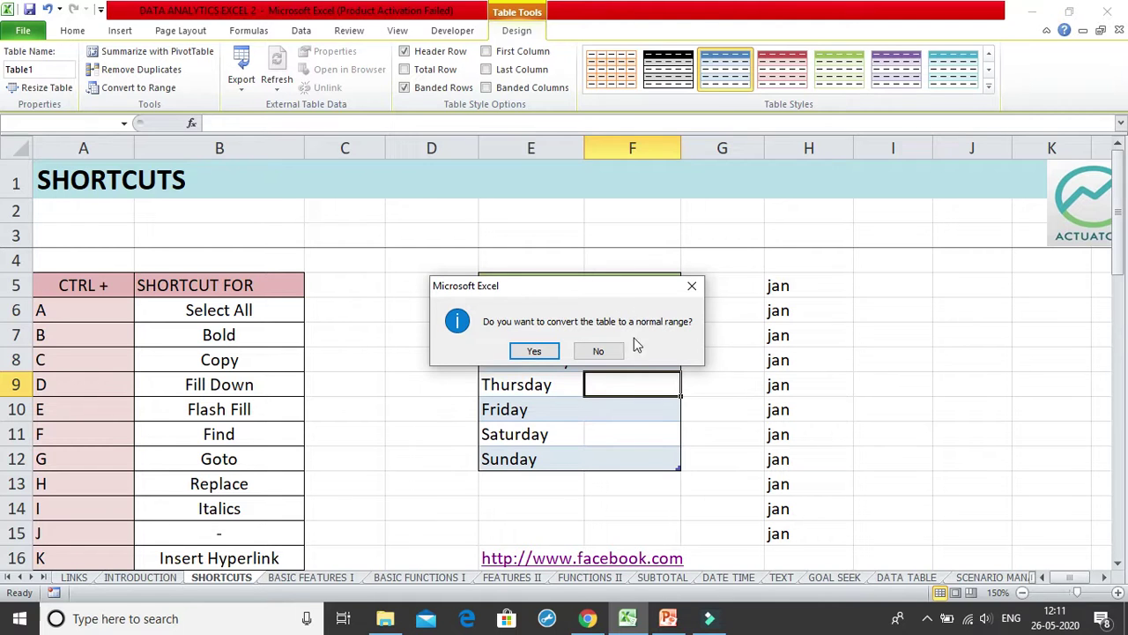
click(534, 350)
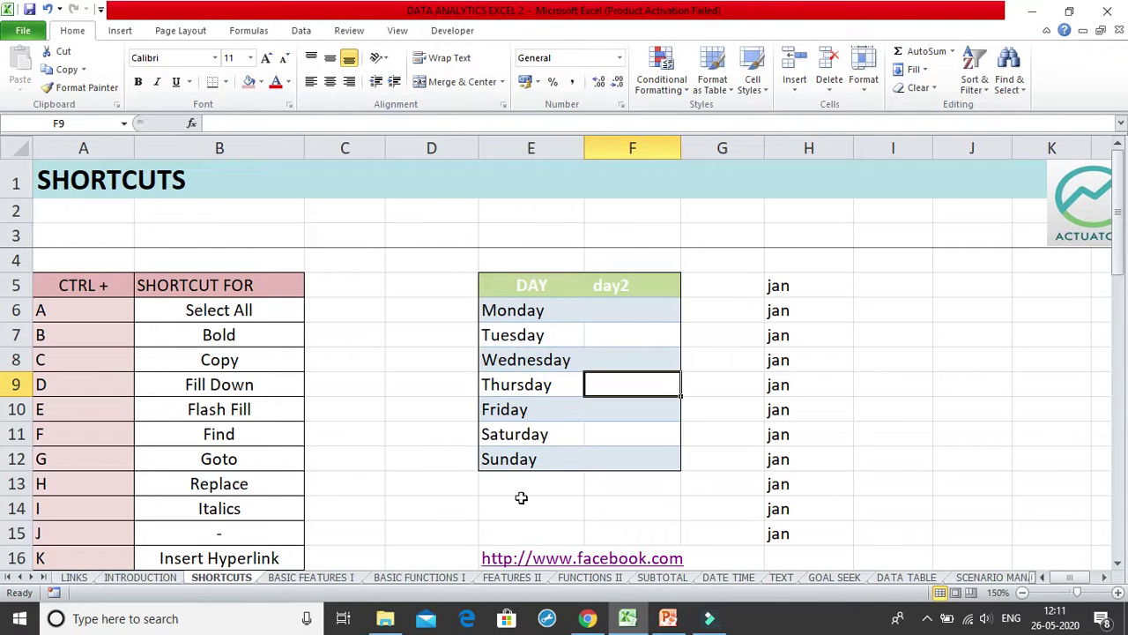
click(577, 403)
click(443, 353)
click(550, 330)
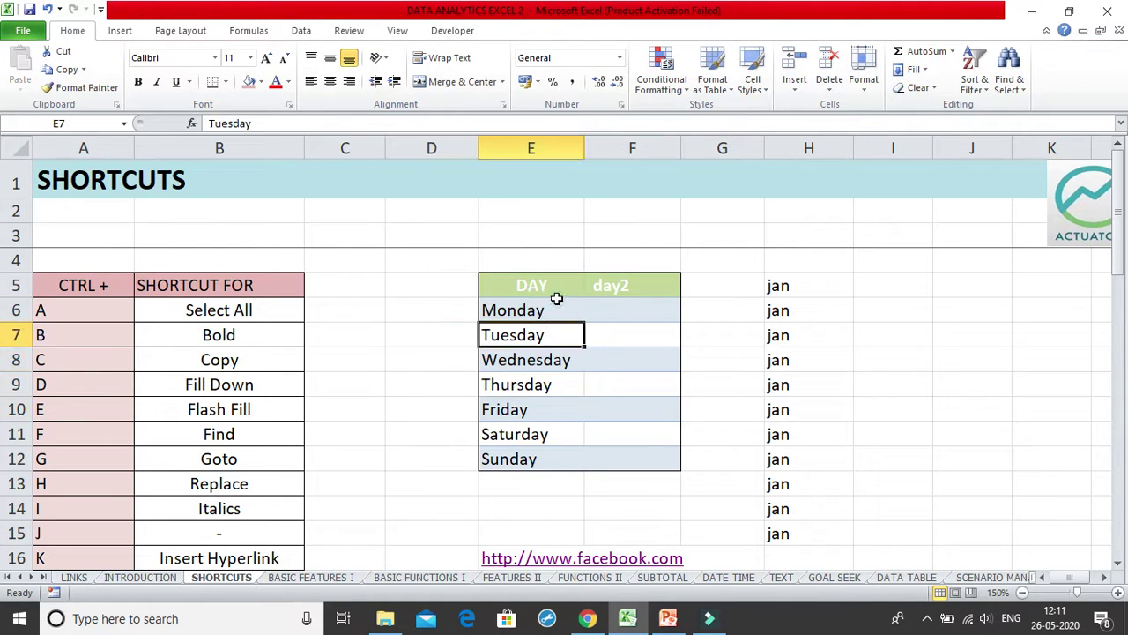
click(557, 290)
click(434, 335)
- Go through the shortcut list from entry M in B18 to New Workbook in B19
scroll(343, 438, down, 2)
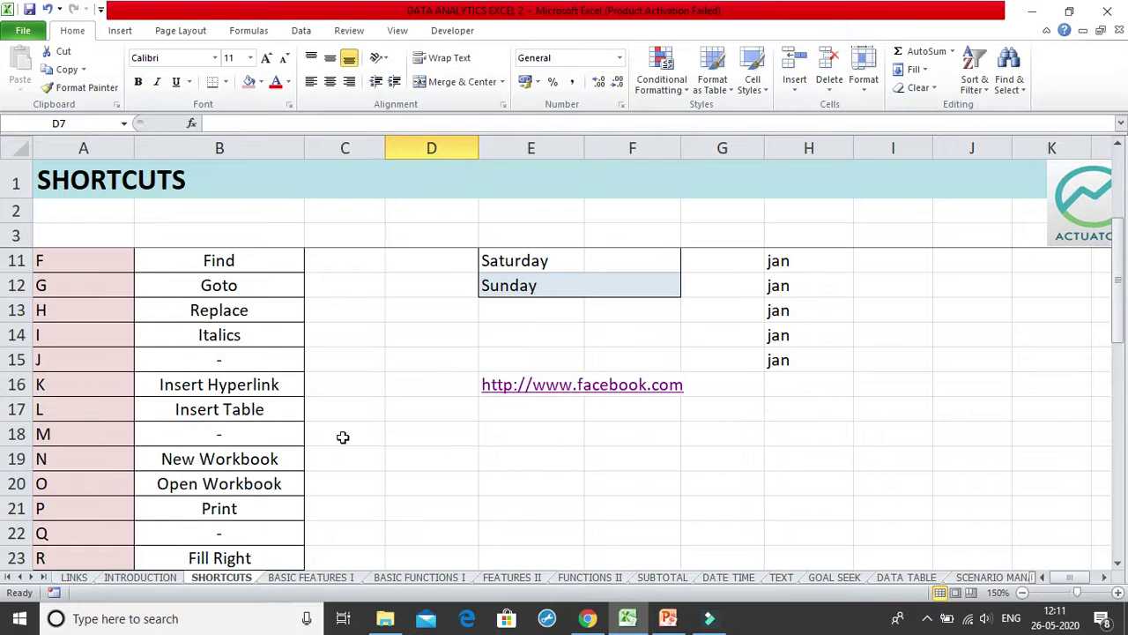
scroll(343, 437, down, 2)
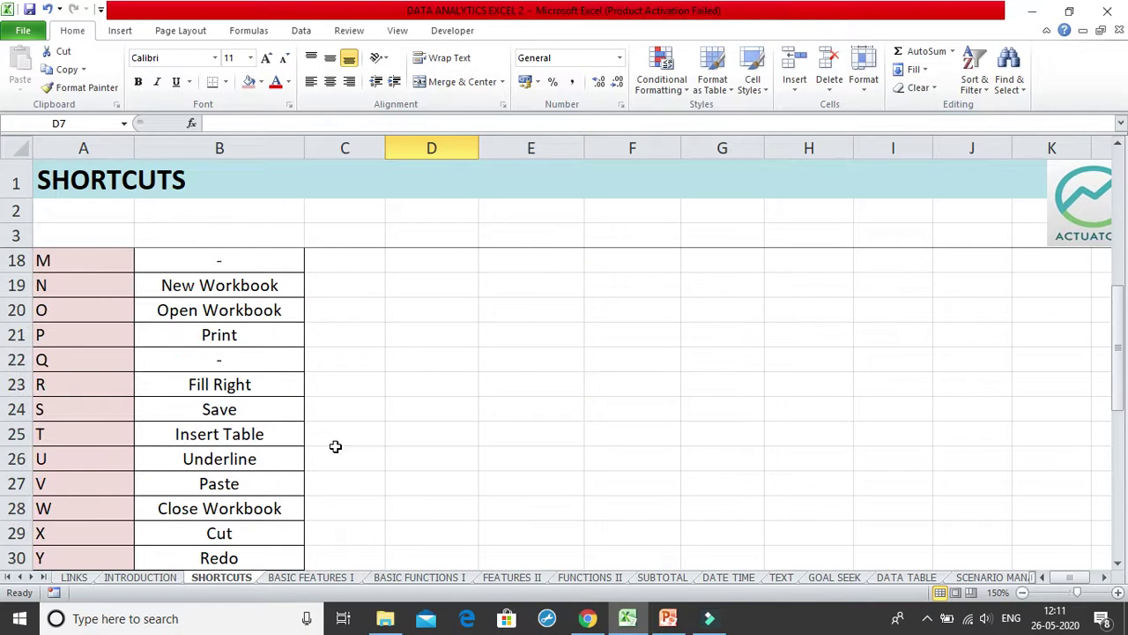
scroll(218, 531, down, 2)
scroll(216, 531, up, 4)
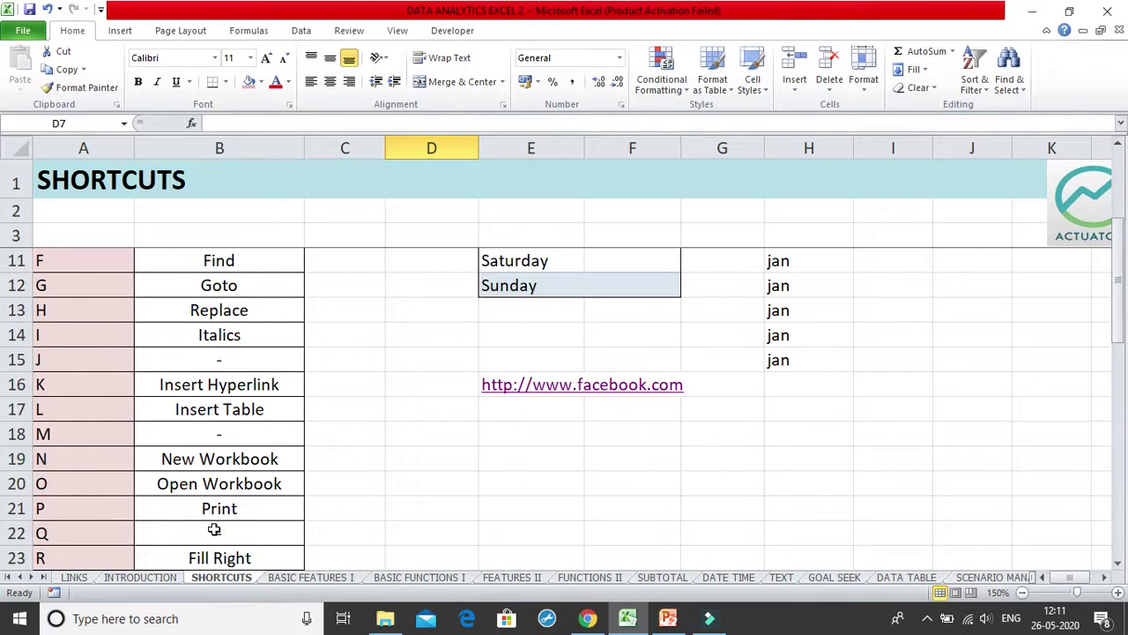
click(220, 430)
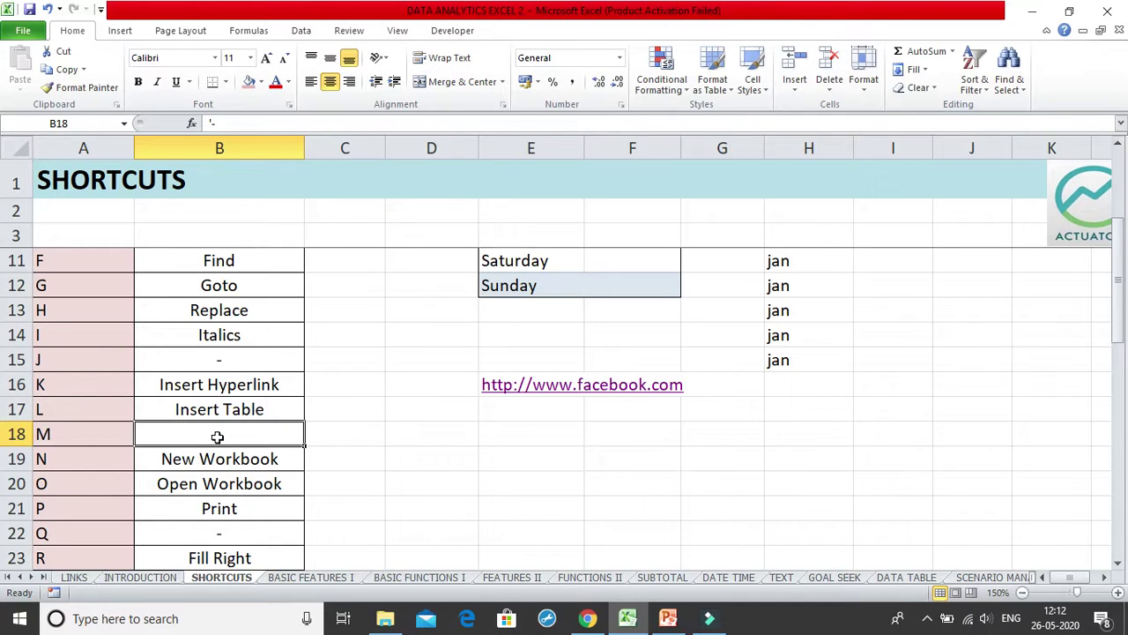
click(222, 453)
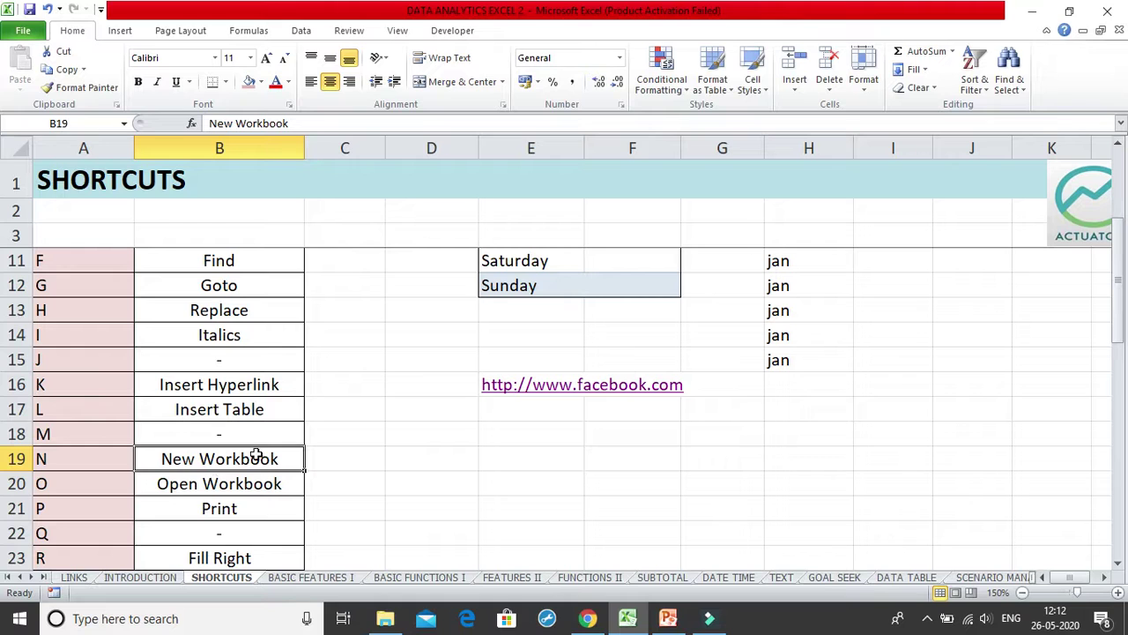
- Discard the stray entry in E13, select F14 and create a new blank workbook
click(561, 306)
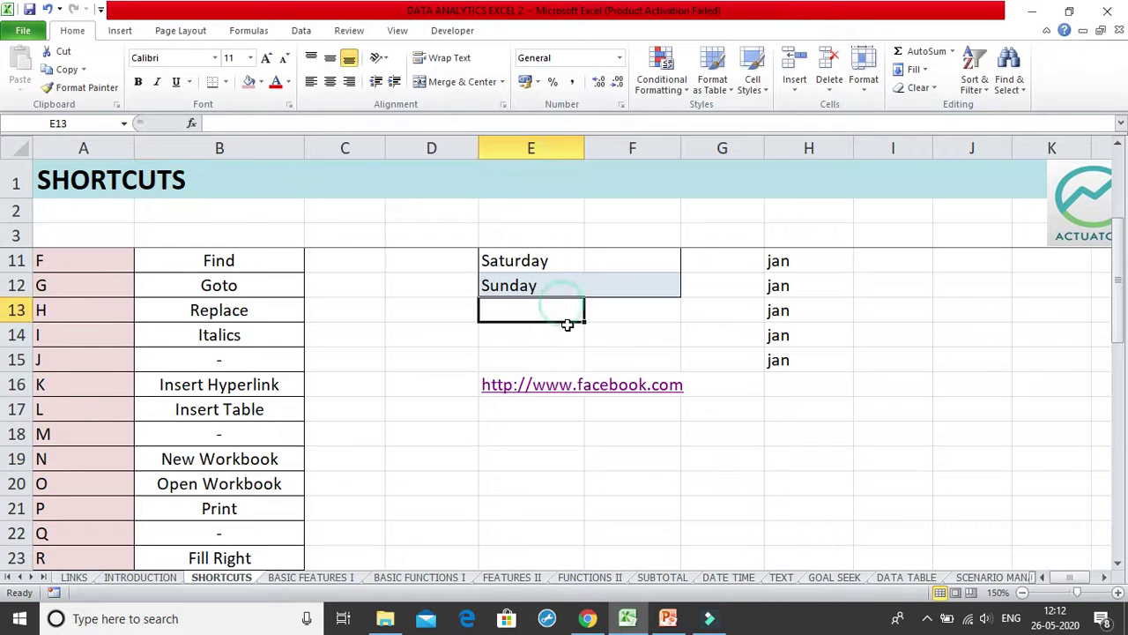
text(cn)
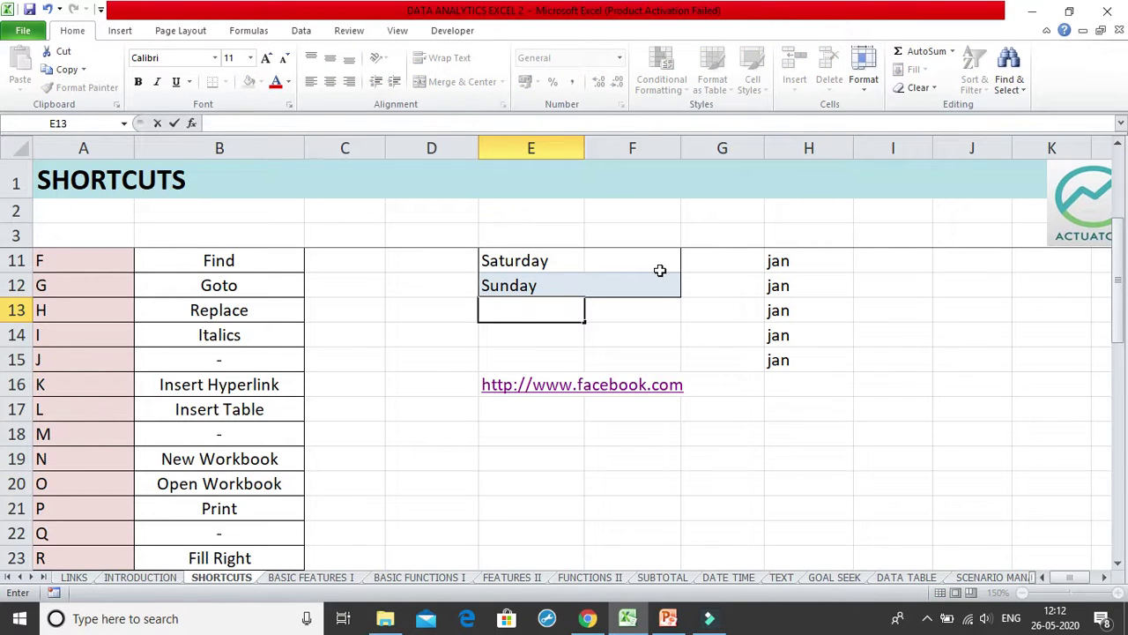
click(624, 345)
key(ctrl+n)
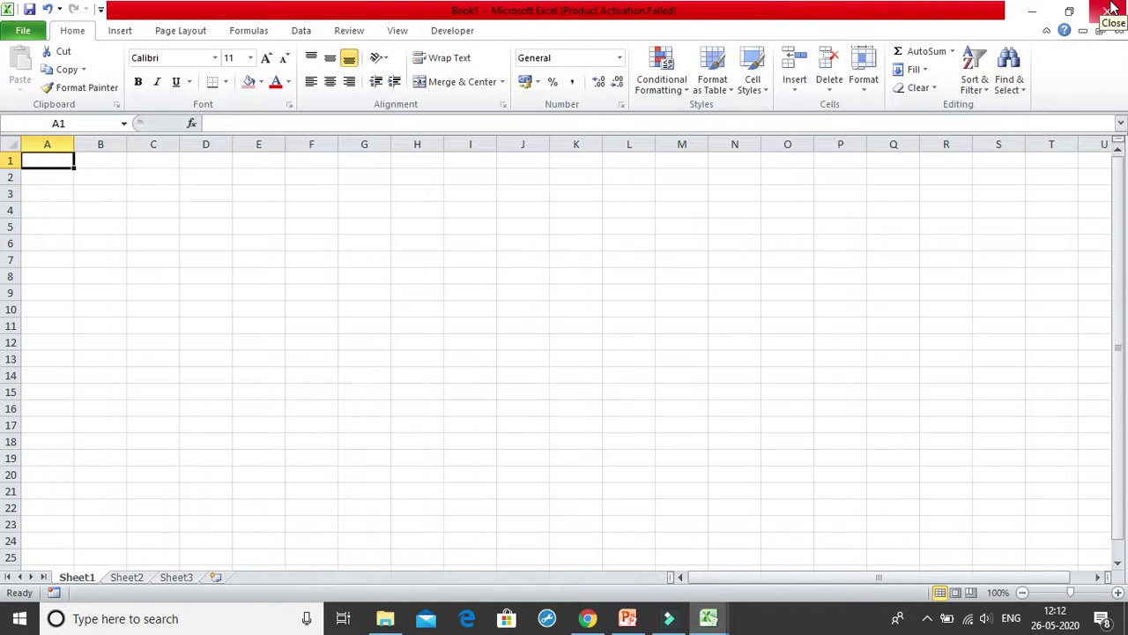
- Minimize the new workbook's window and switch back to the DATA ANALYTICS EXCEL 2 workbook
click(1049, 8)
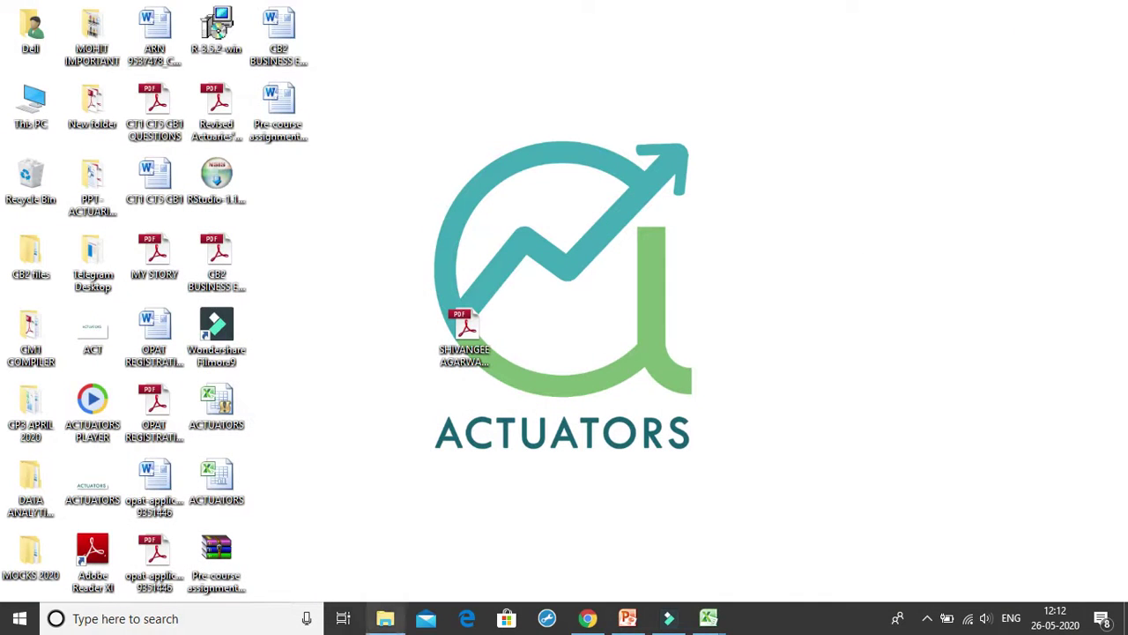
mouse_move(679, 607)
click(667, 559)
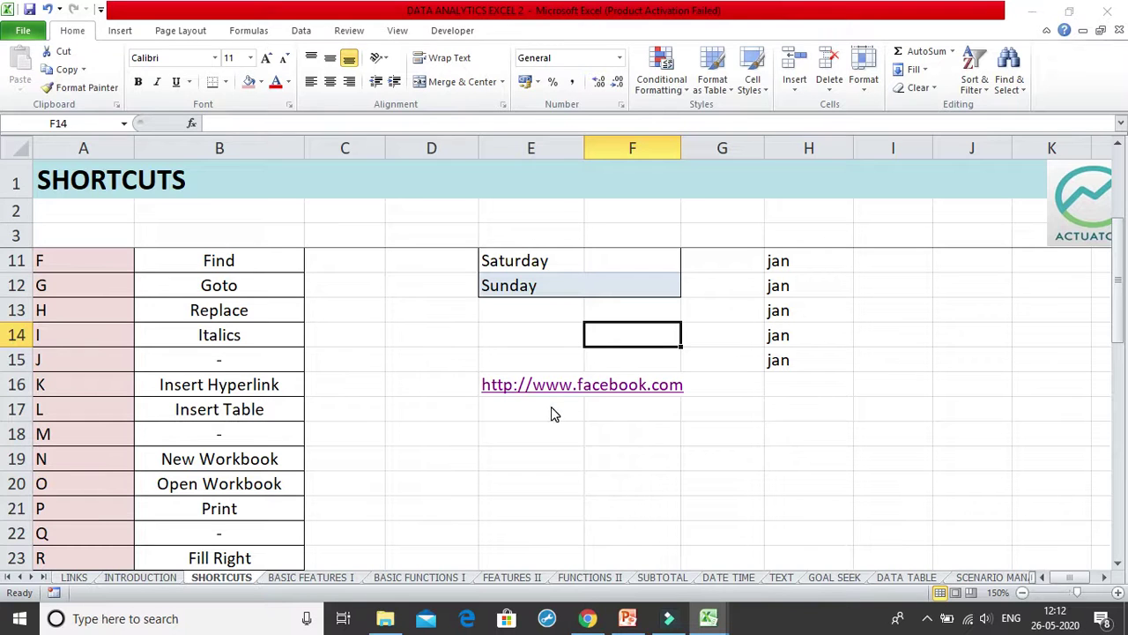
- Open the FINANCIAL MODELLING 2 workbook from the EXCEL CLASSES DA folder and close it again
key(ctrl+o)
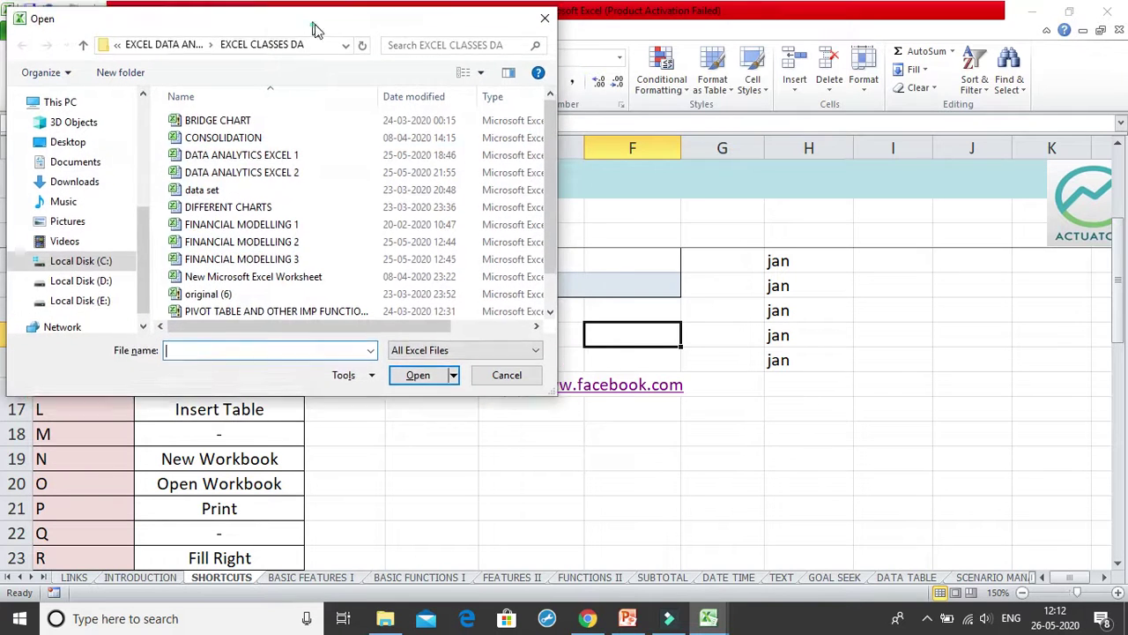
drag(315, 22, 495, 38)
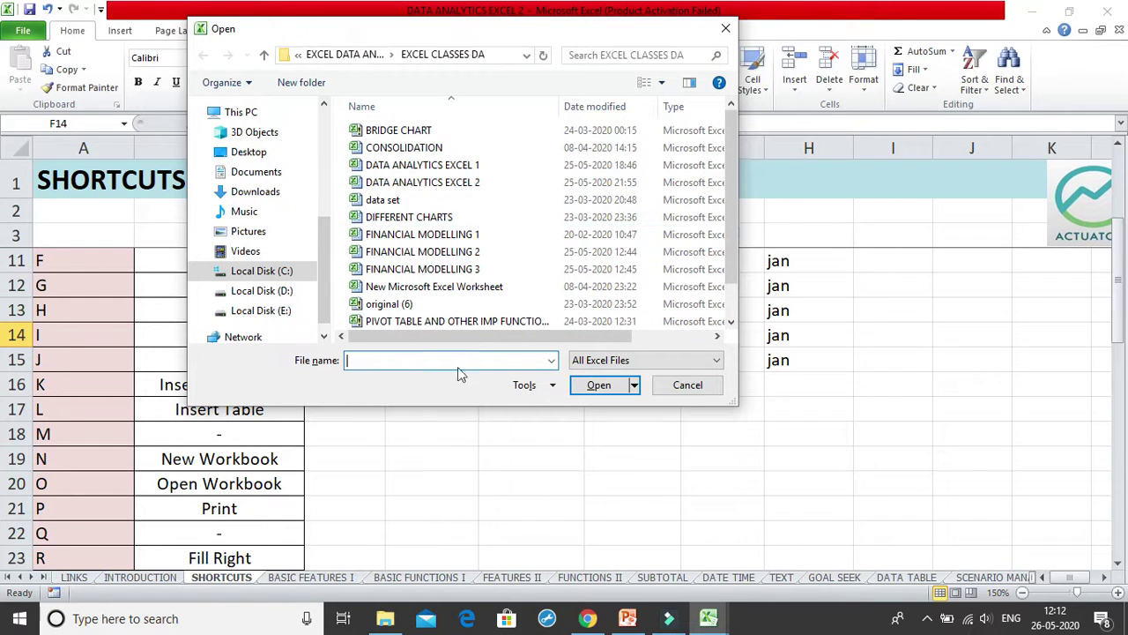
click(457, 197)
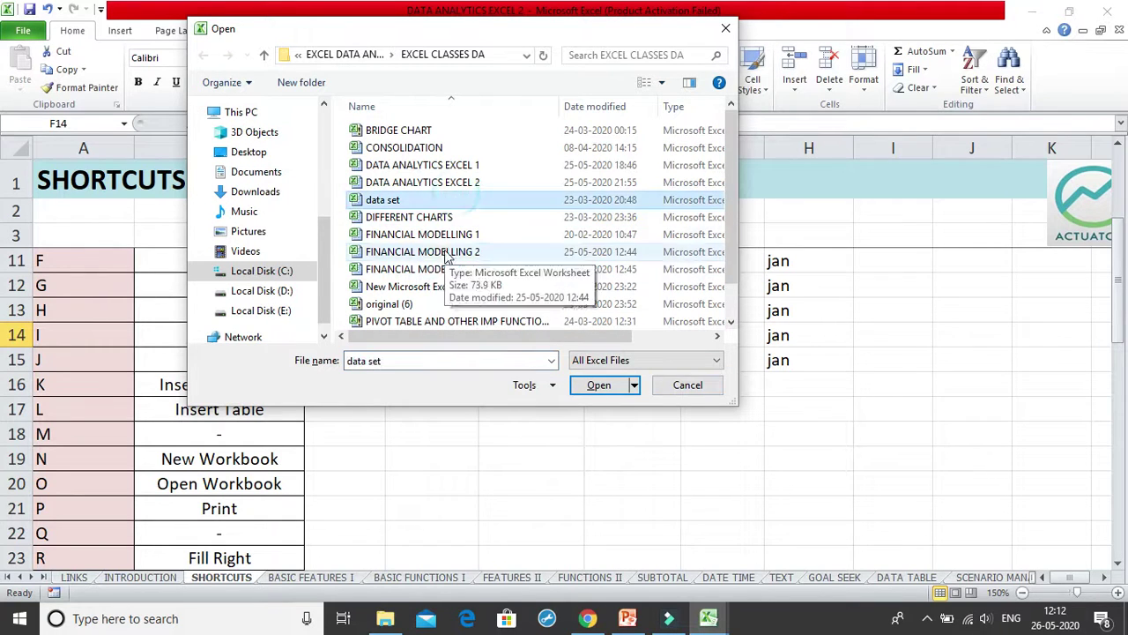
click(414, 253)
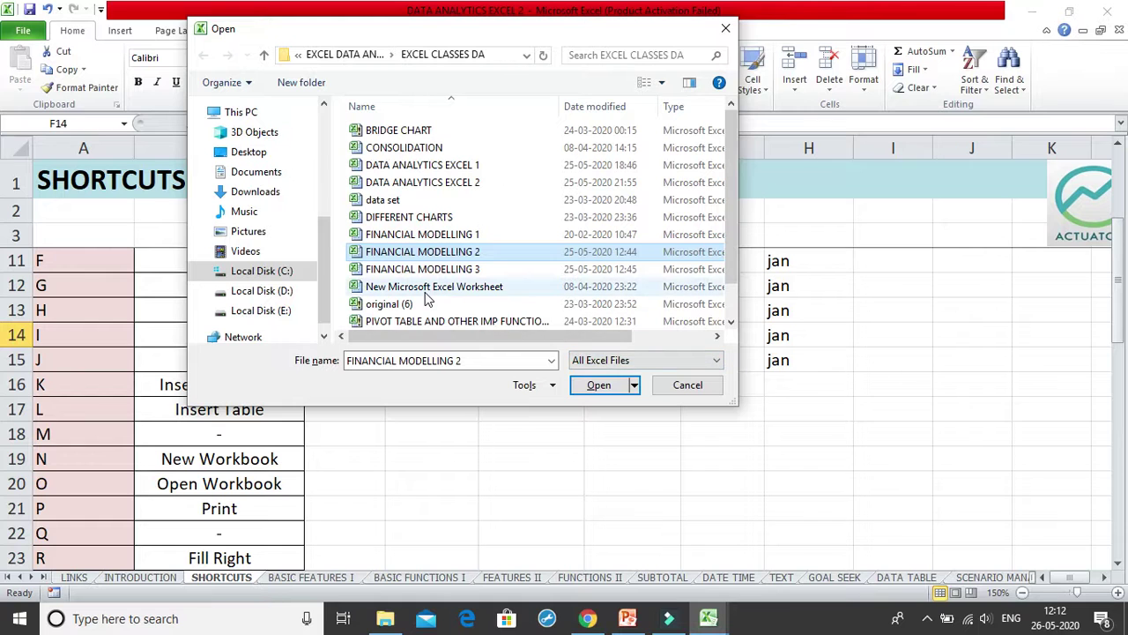
click(609, 388)
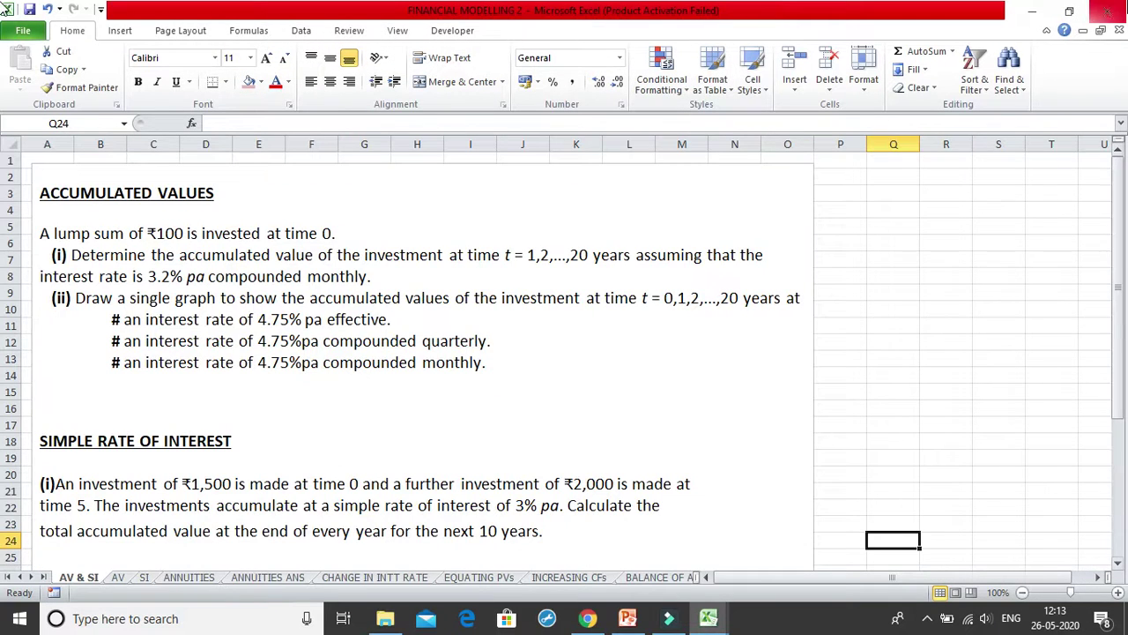
click(1118, 30)
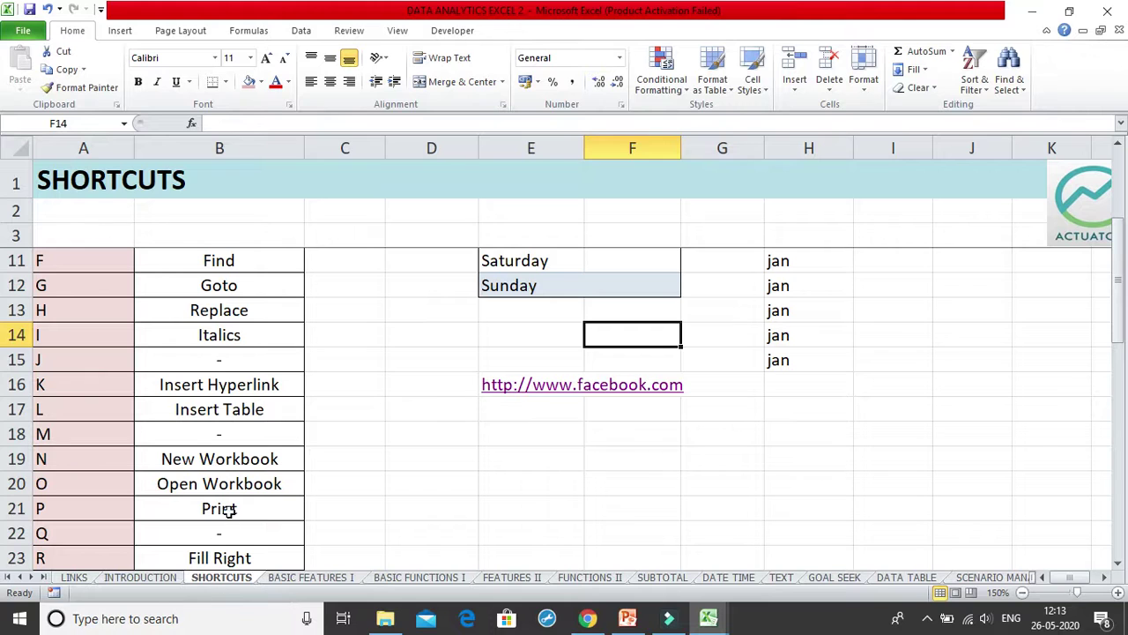
- Review the New Workbook, Open Workbook and Print entries in B19:B21, ending in cell D4 above the day list
click(245, 465)
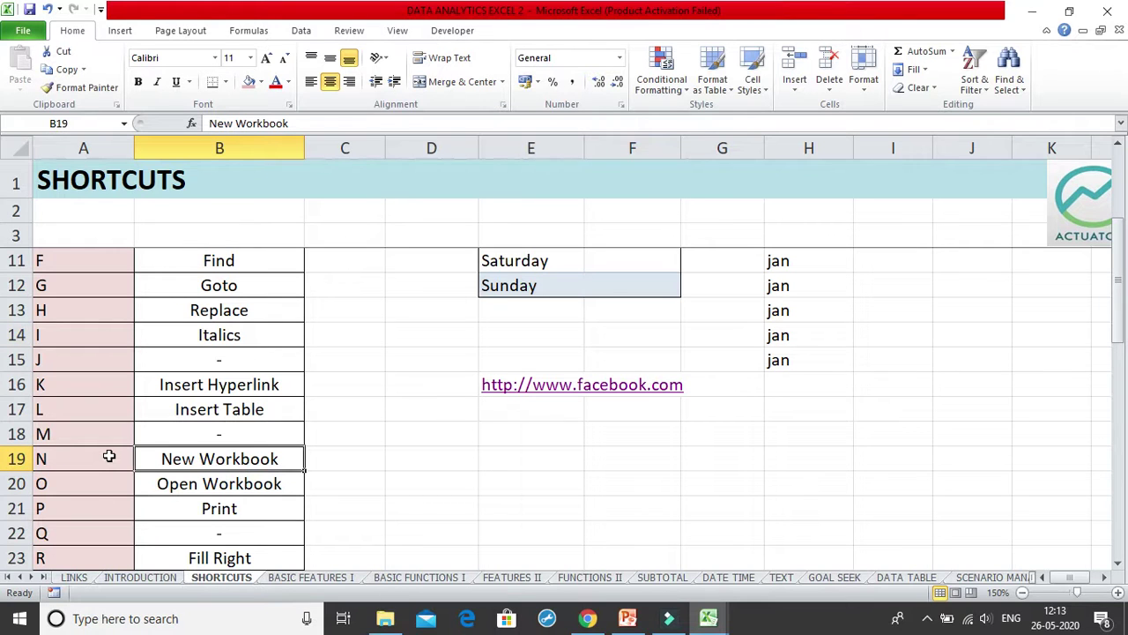
click(213, 481)
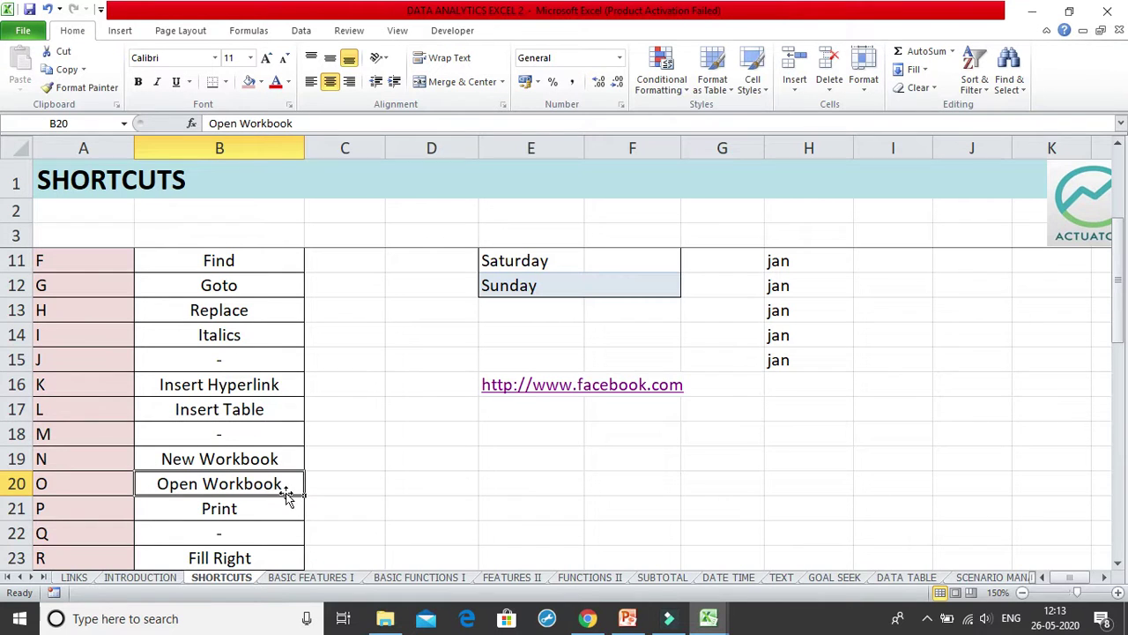
scroll(287, 496, down, 2)
click(247, 338)
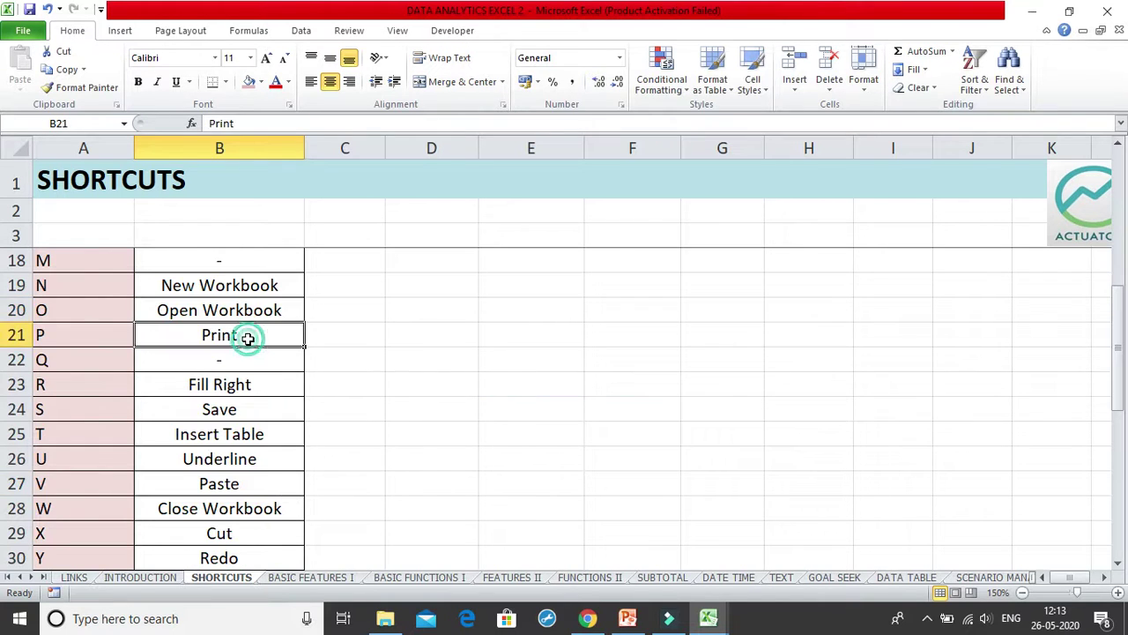
scroll(297, 365, up, 5)
click(446, 269)
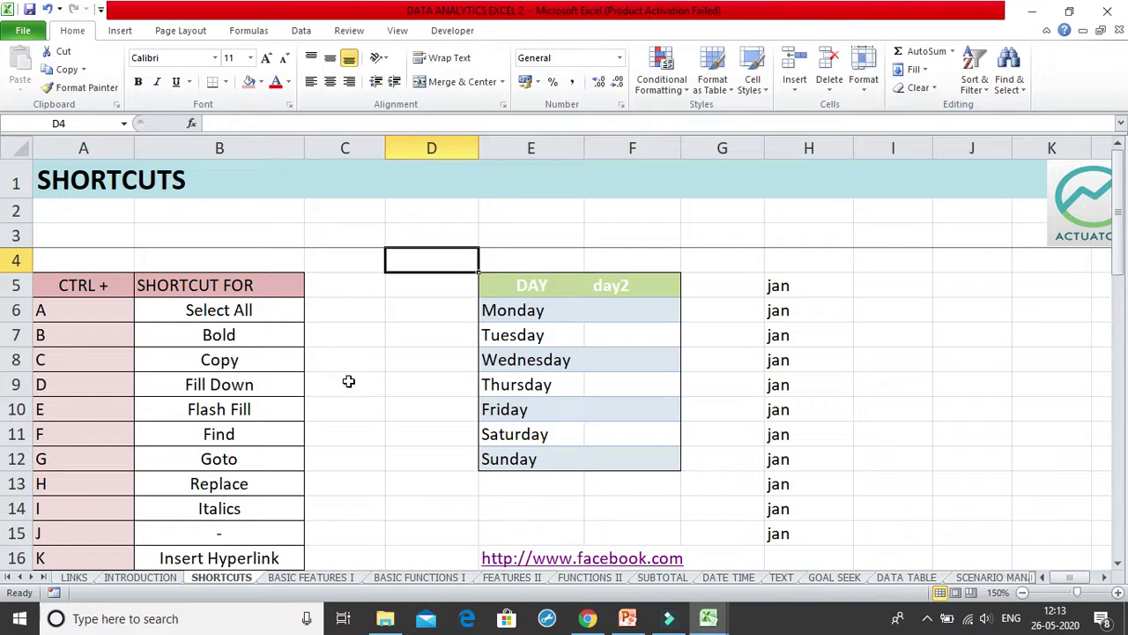
- Select C8, bring up the print settings and preview for the SHORTCUTS sheet, and return to the worksheet
click(374, 353)
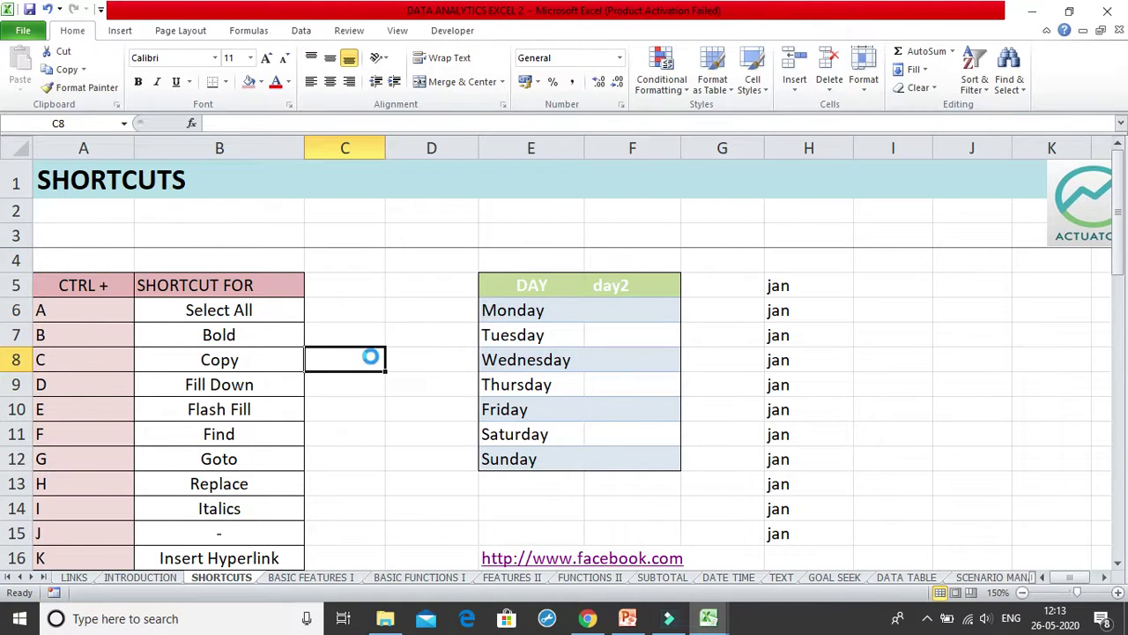
key(ctrl+p)
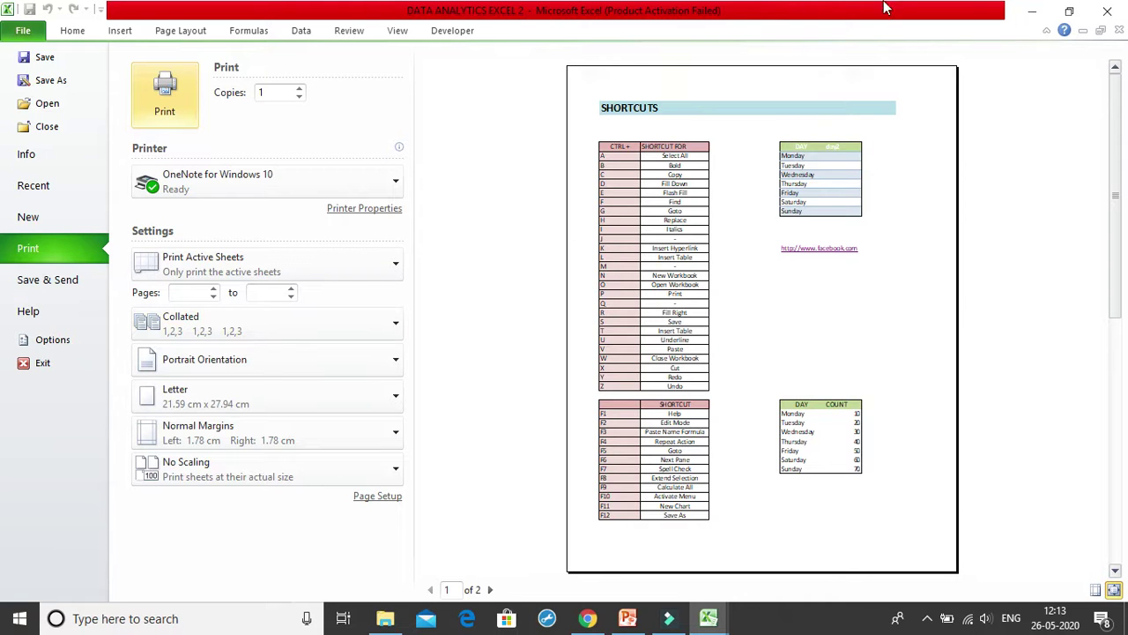
click(73, 30)
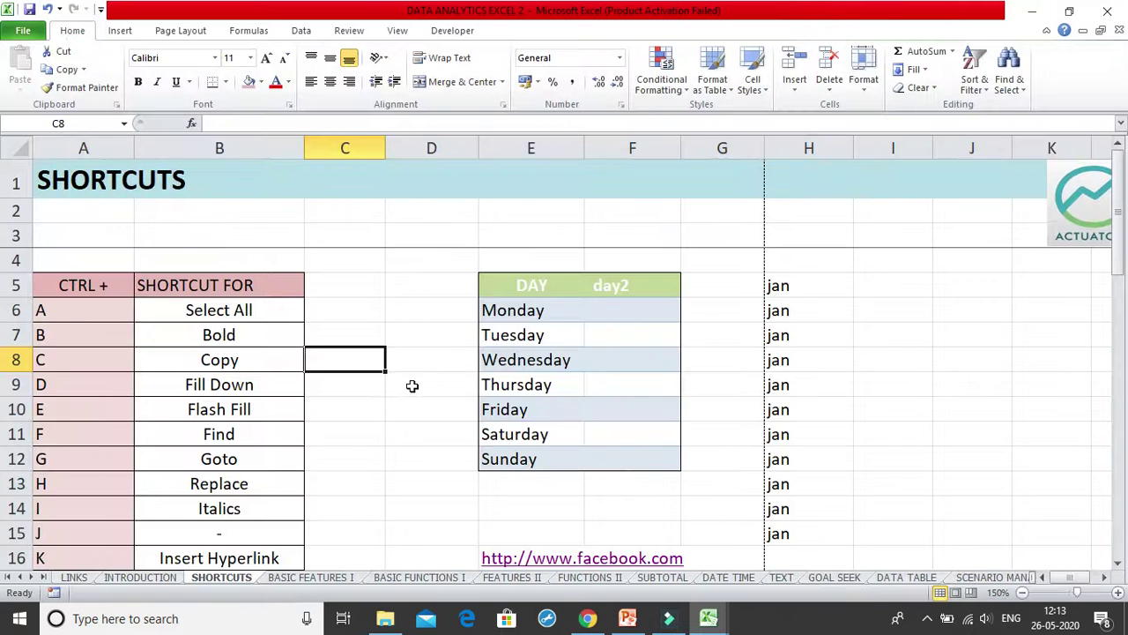
- Review the Q and Fill Right entries in B22:B23 and compare them with the Fill Down entry in B9
scroll(412, 385, down, 5)
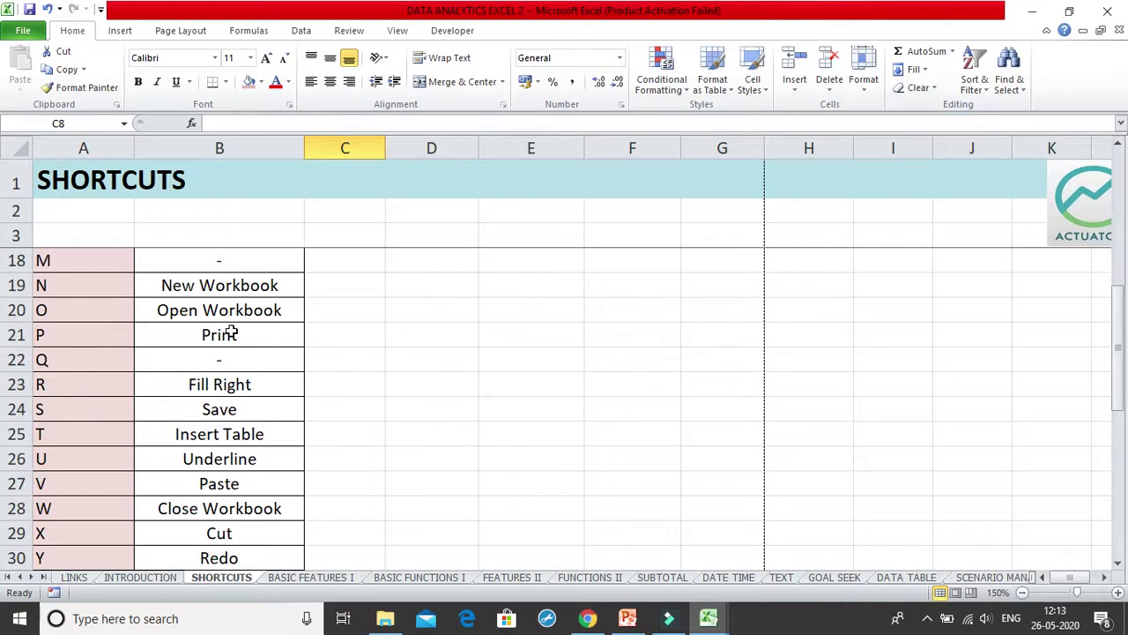
click(246, 358)
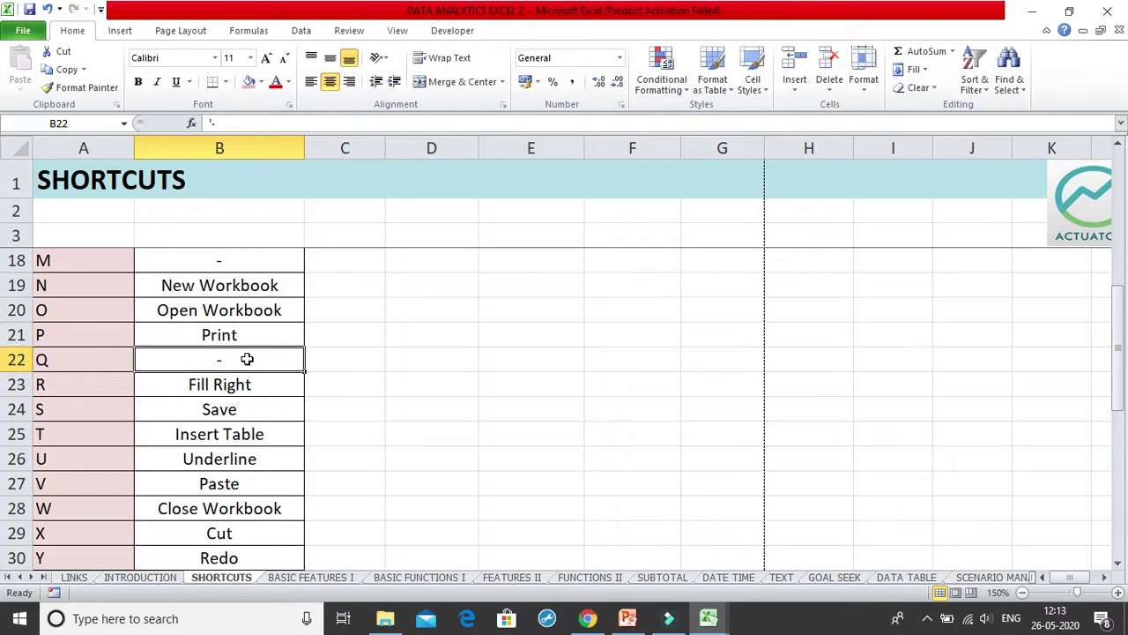
click(261, 388)
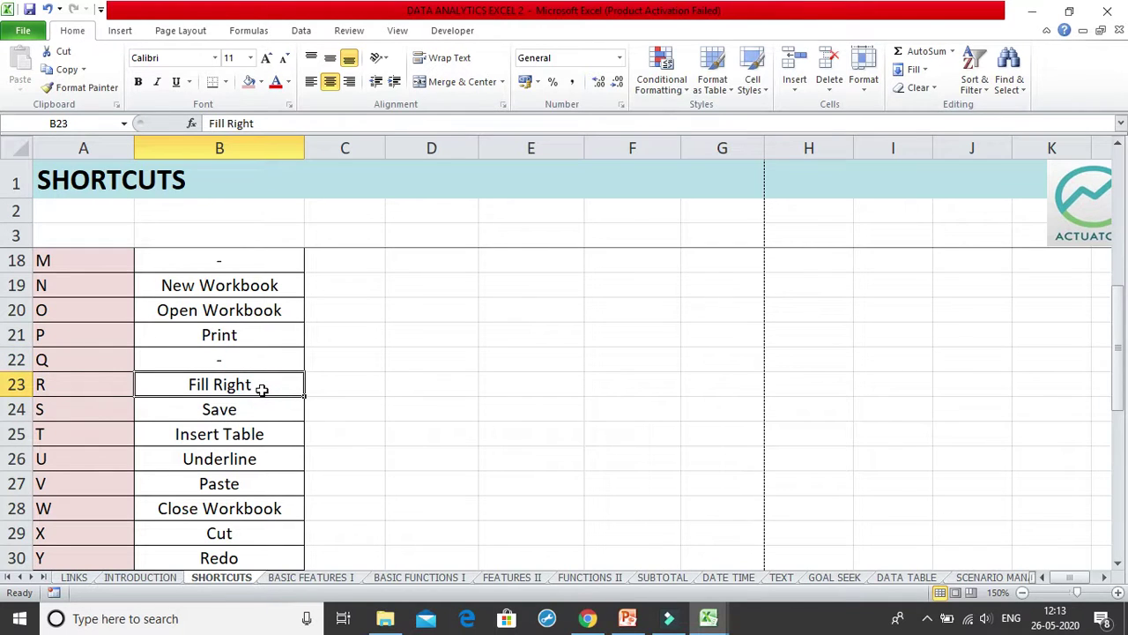
scroll(262, 388, up, 5)
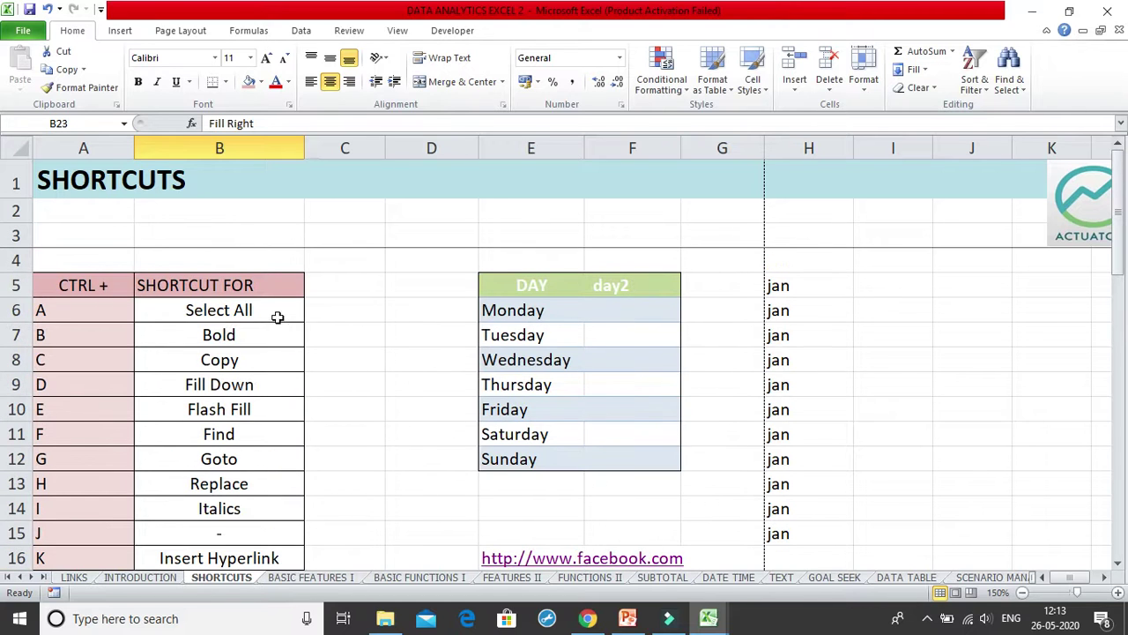
click(245, 384)
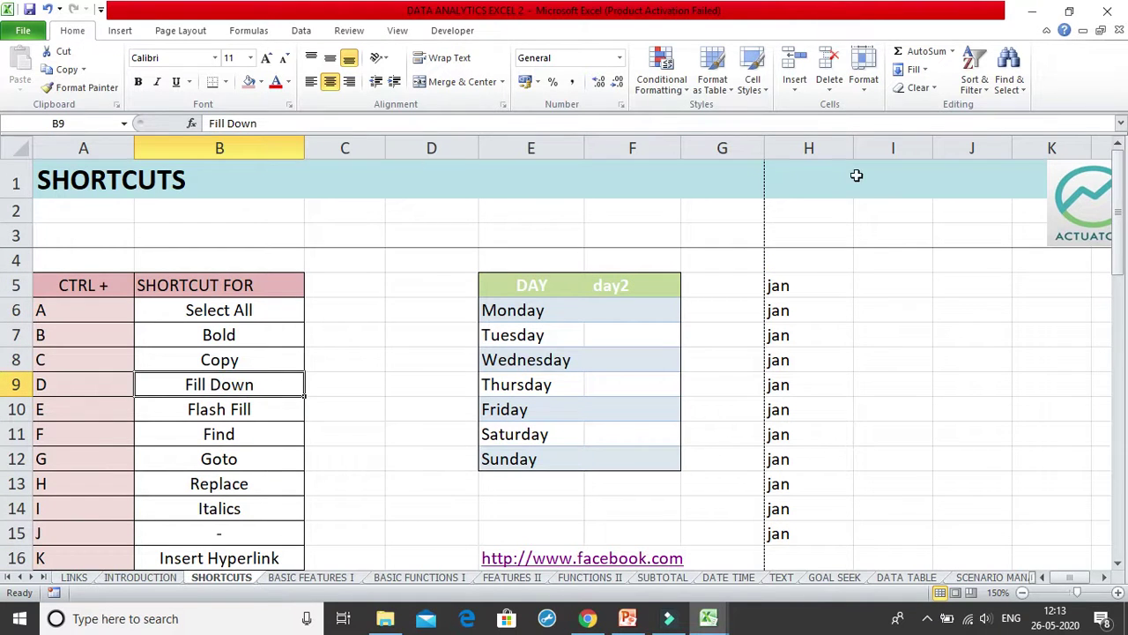
scroll(713, 454, down, 5)
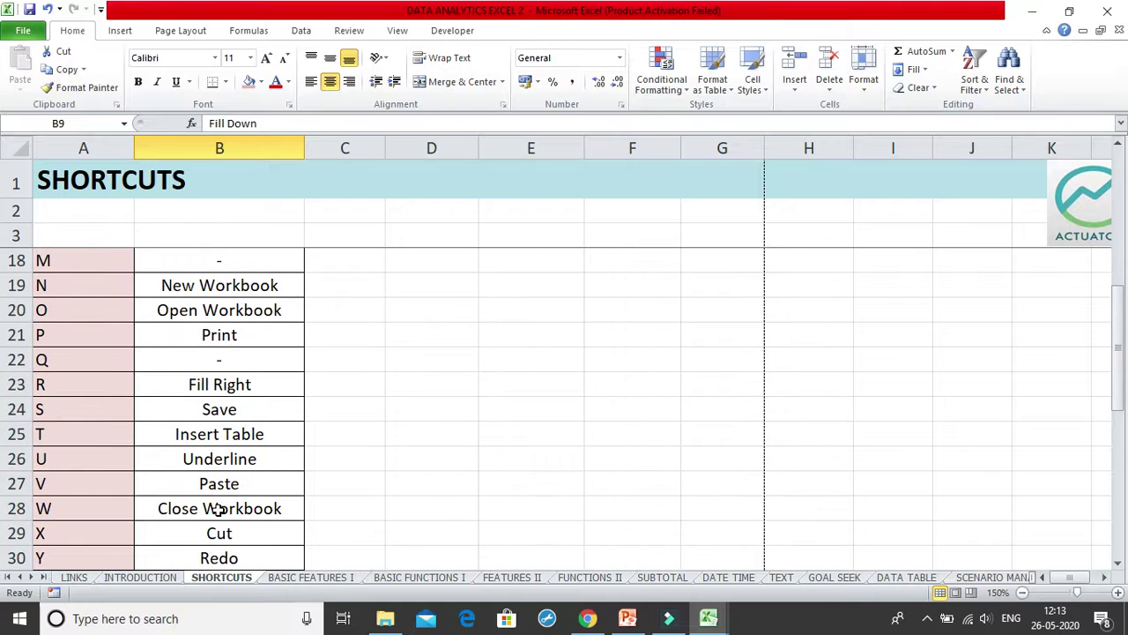
scroll(563, 366, up, 5)
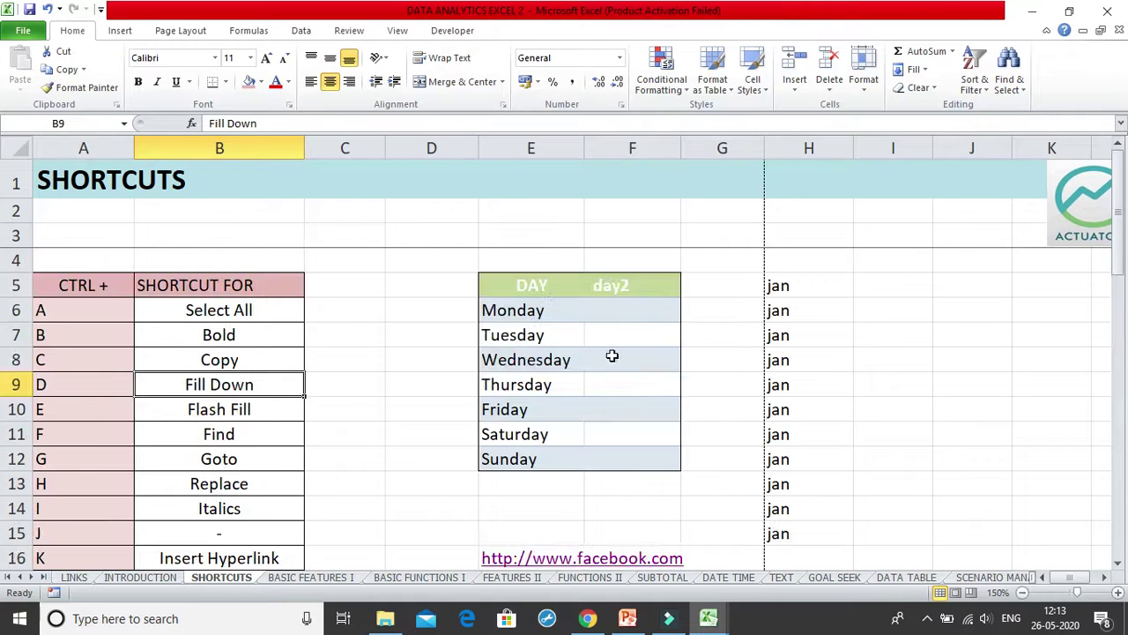
- Fill the jan entries in H5:H15 to the right into columns I and J with Fill Right
click(809, 286)
drag(808, 285, 887, 527)
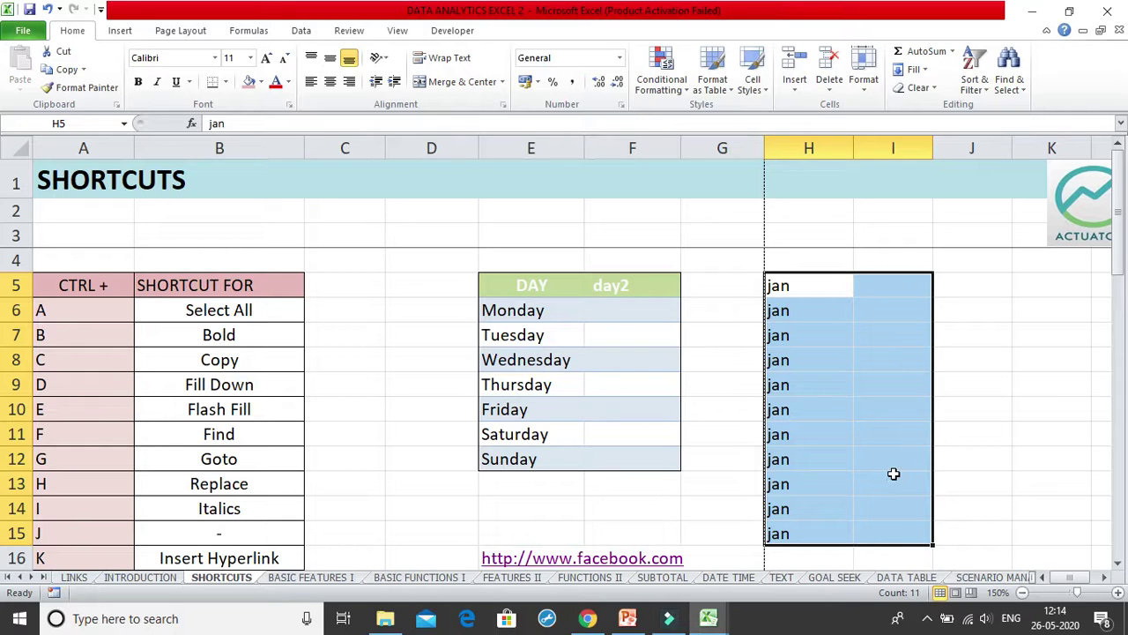
key(ctrl+r)
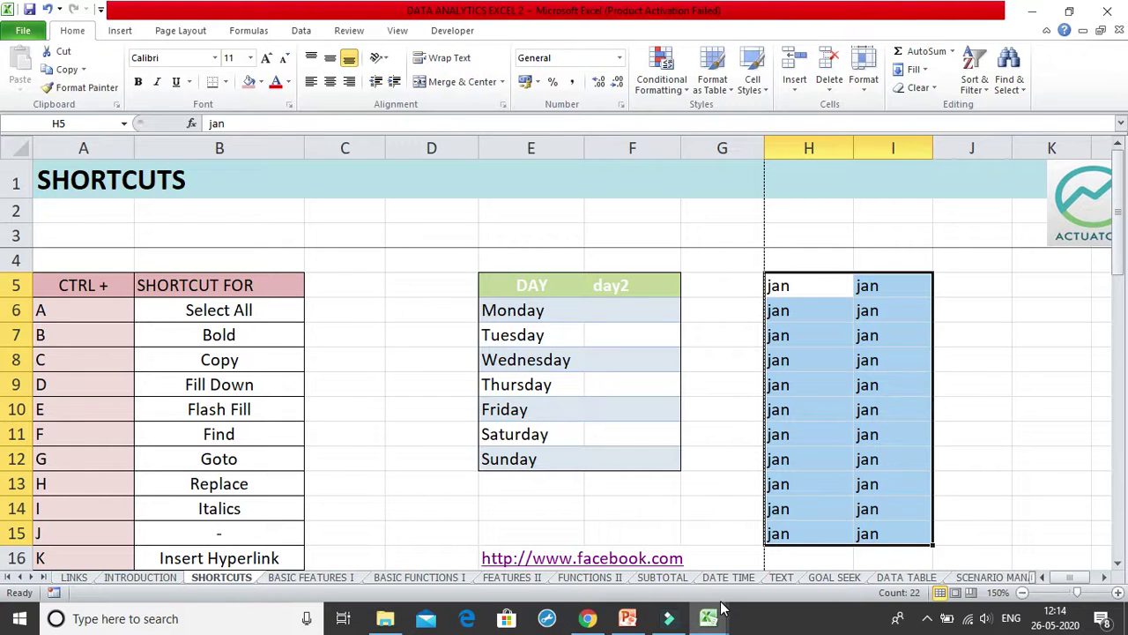
drag(804, 285, 958, 545)
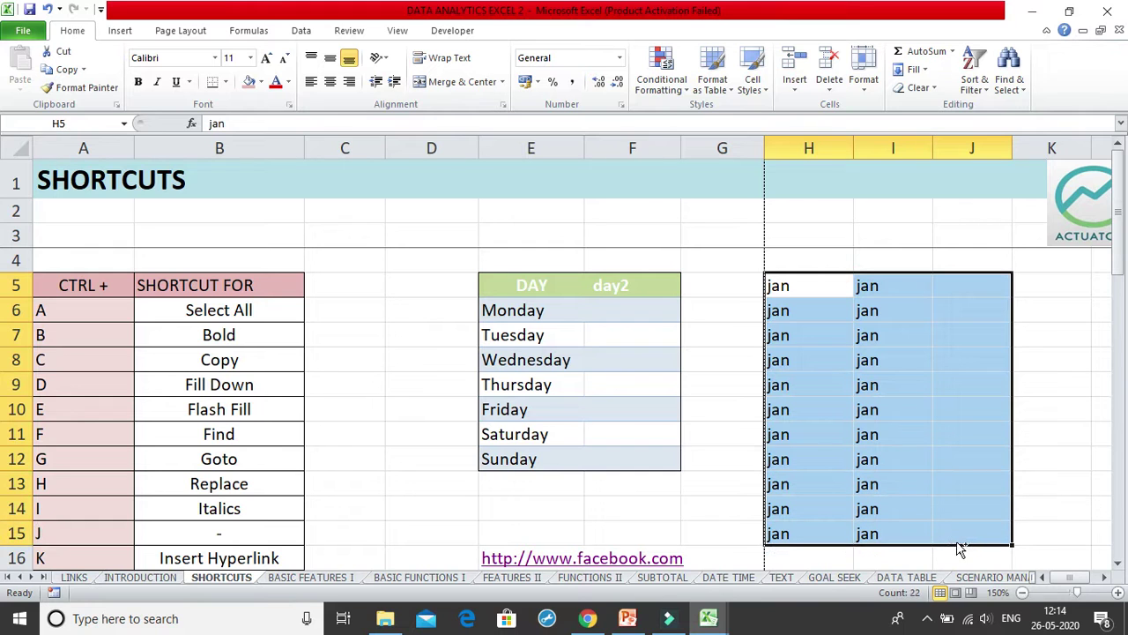
key(ctrl+r)
click(941, 410)
- Fill the jan entry in J5 to the right into K5
drag(997, 287, 1046, 289)
key(ctrl+r)
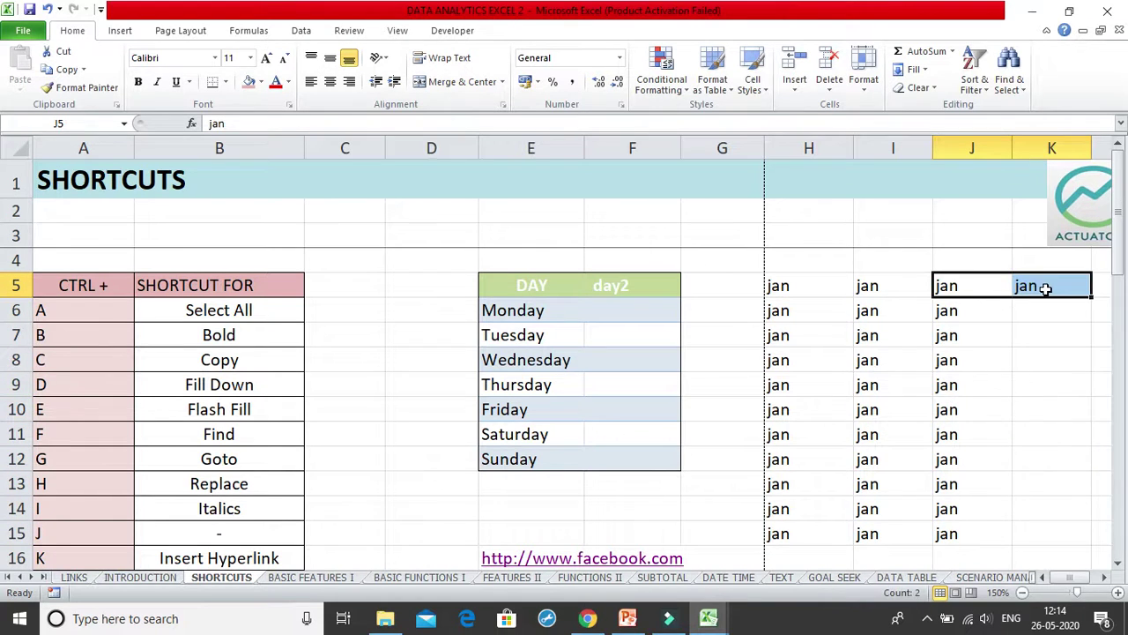
click(970, 393)
- Select the Save entry in B24 and save the DATA ANALYTICS EXCEL 2 workbook
scroll(185, 498, down, 7)
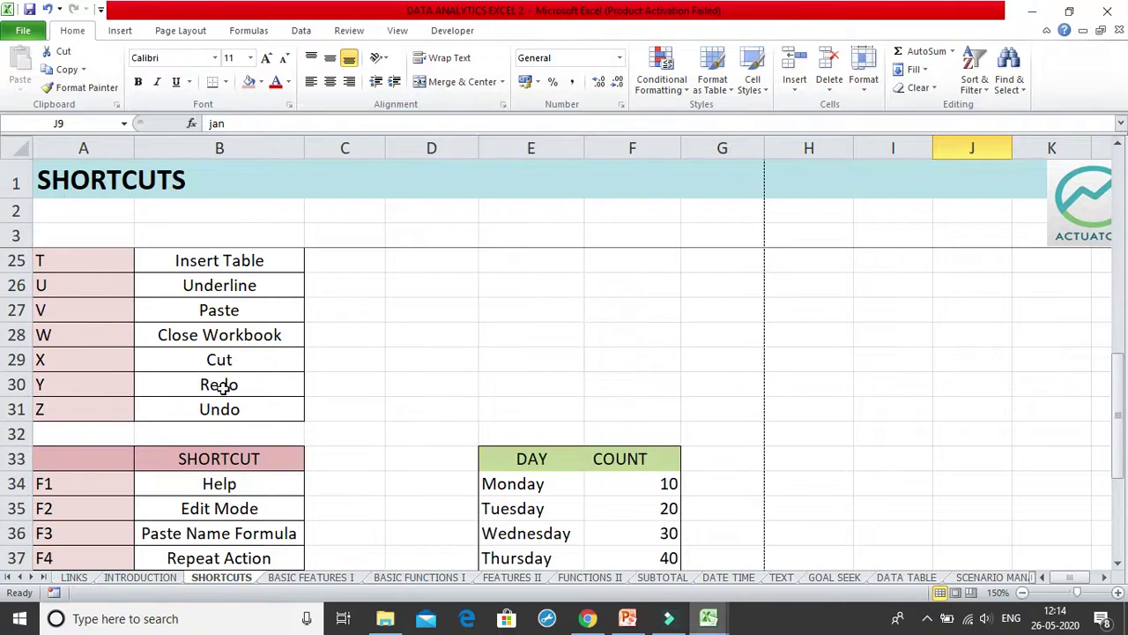
scroll(222, 388, up, 2)
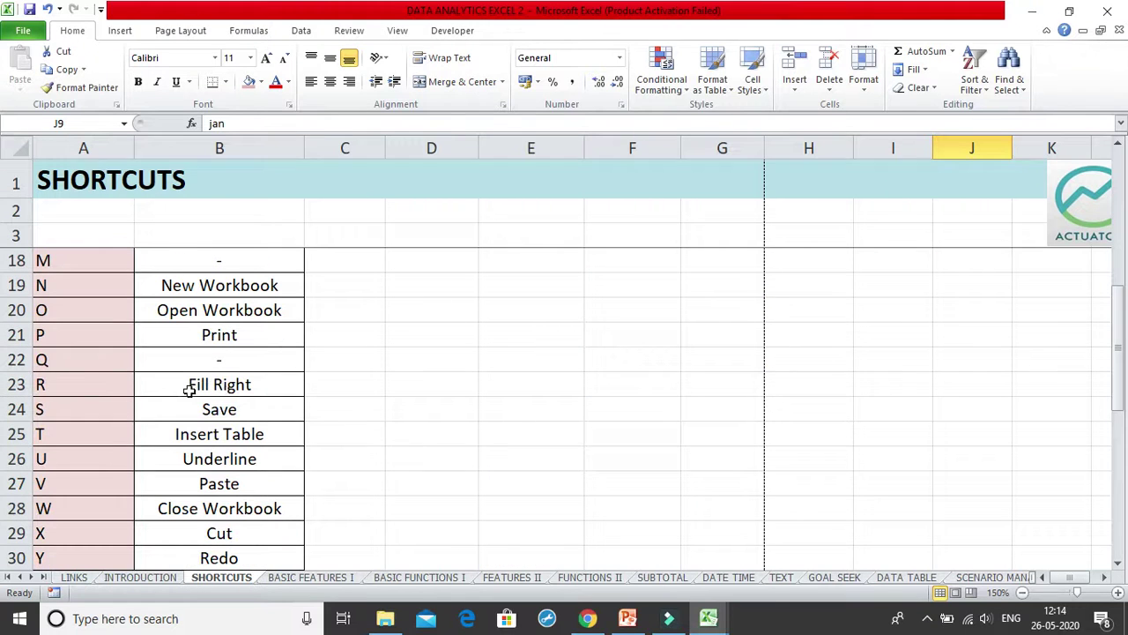
click(192, 387)
click(240, 409)
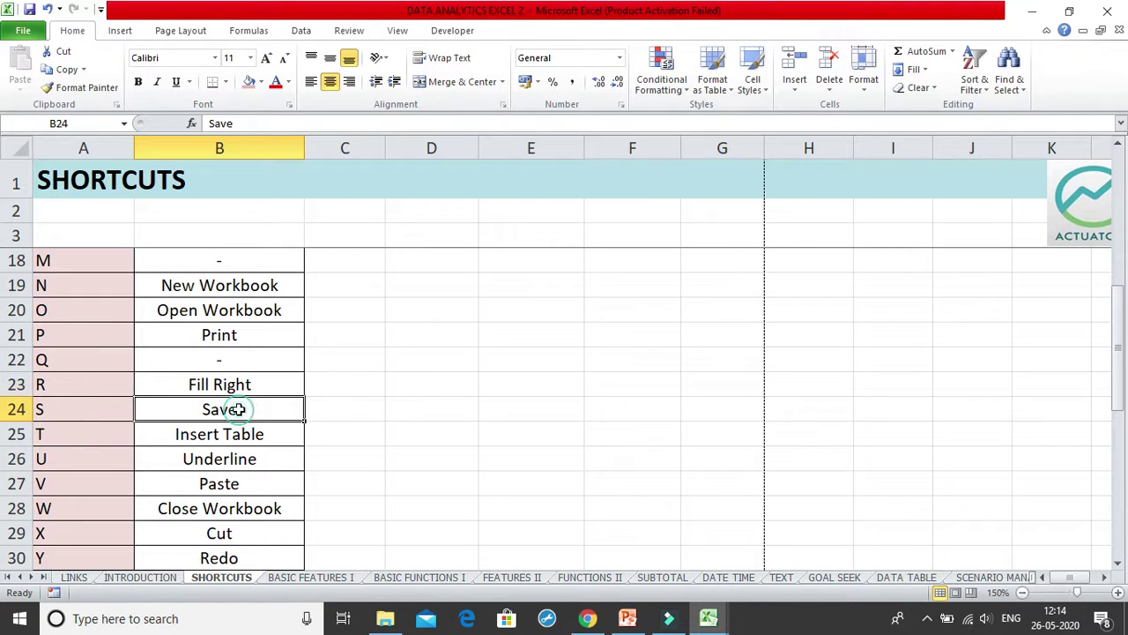
scroll(364, 380, up, 5)
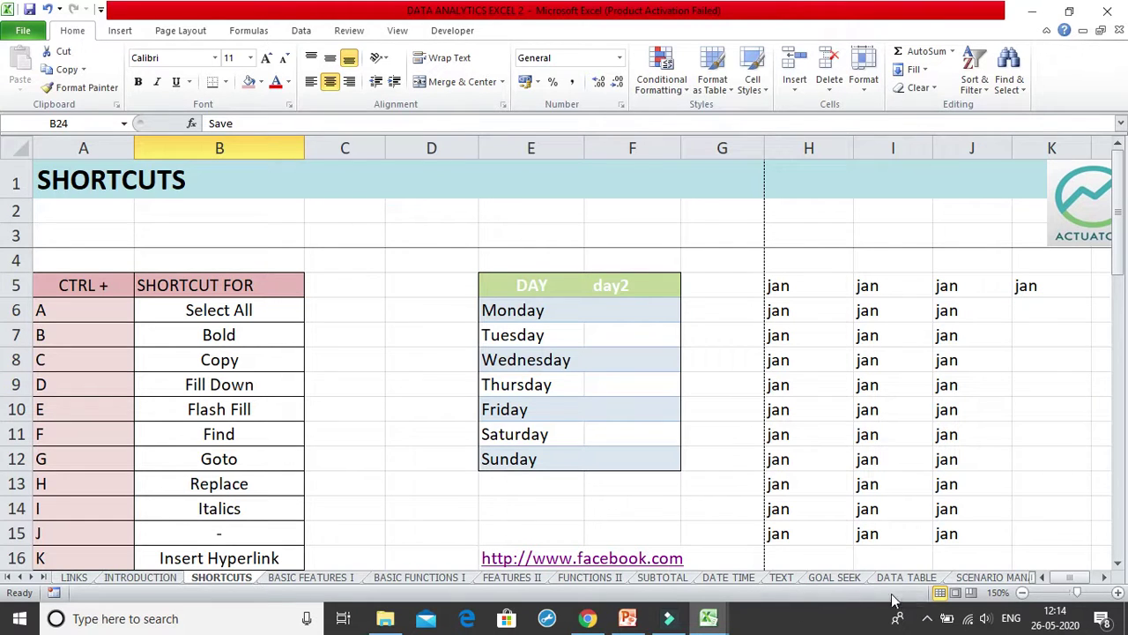
key(ctrl+s)
scroll(450, 304, down, 5)
- Bring up the Save As dialog for the Book1 workbook, cancel it and switch back to the DATA ANALYTICS EXCEL 2 workbook
mouse_move(711, 619)
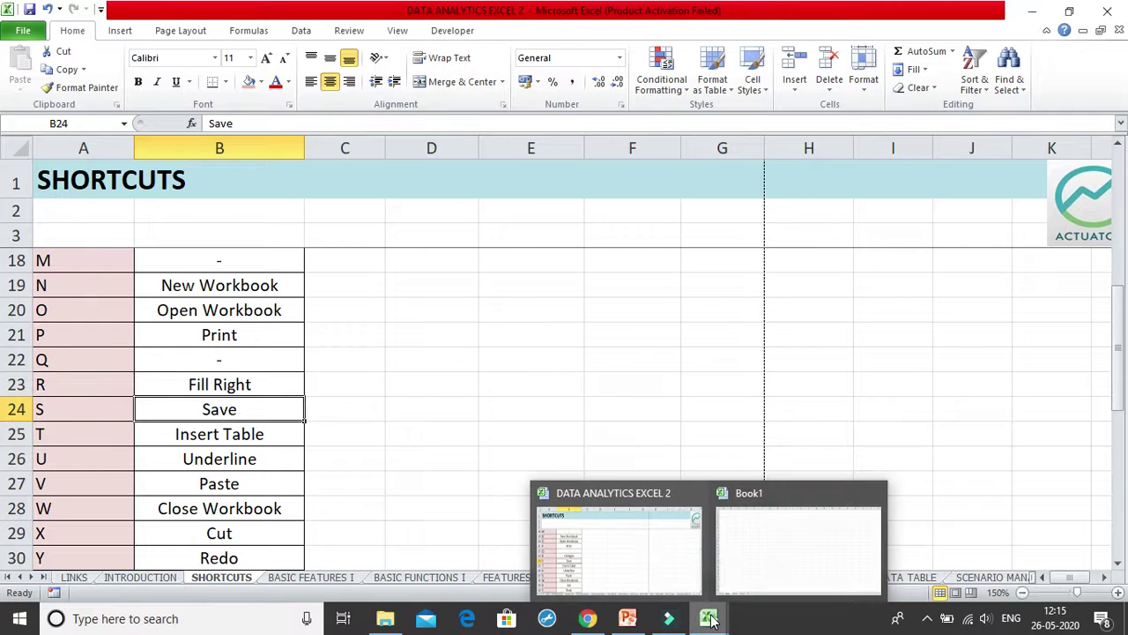
click(738, 584)
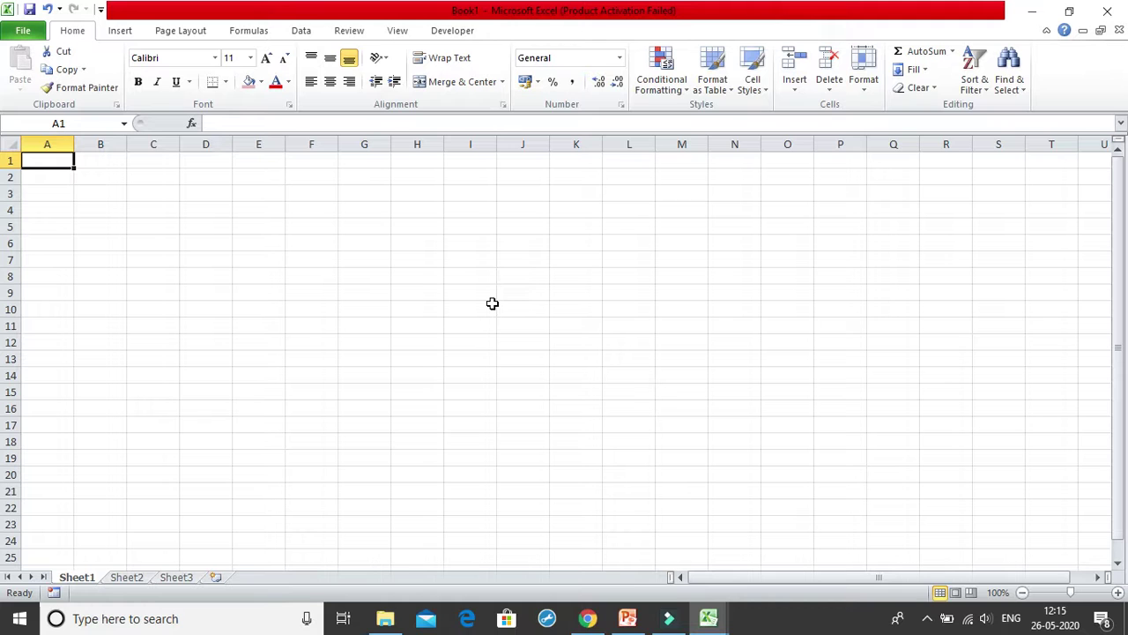
key(ctrl+s)
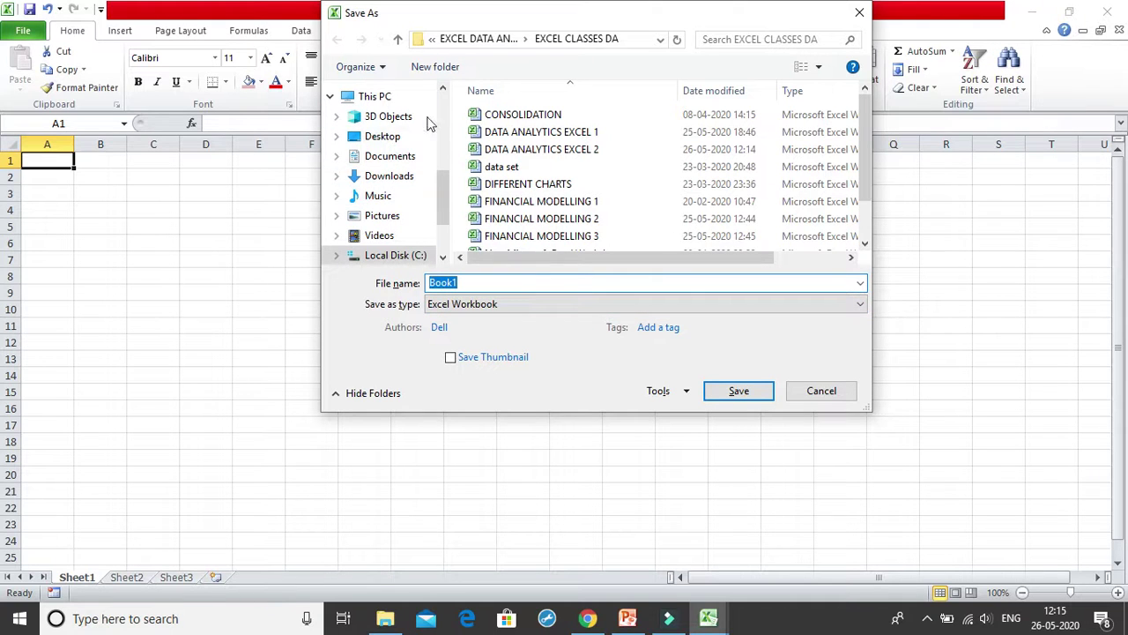
click(844, 391)
click(1031, 11)
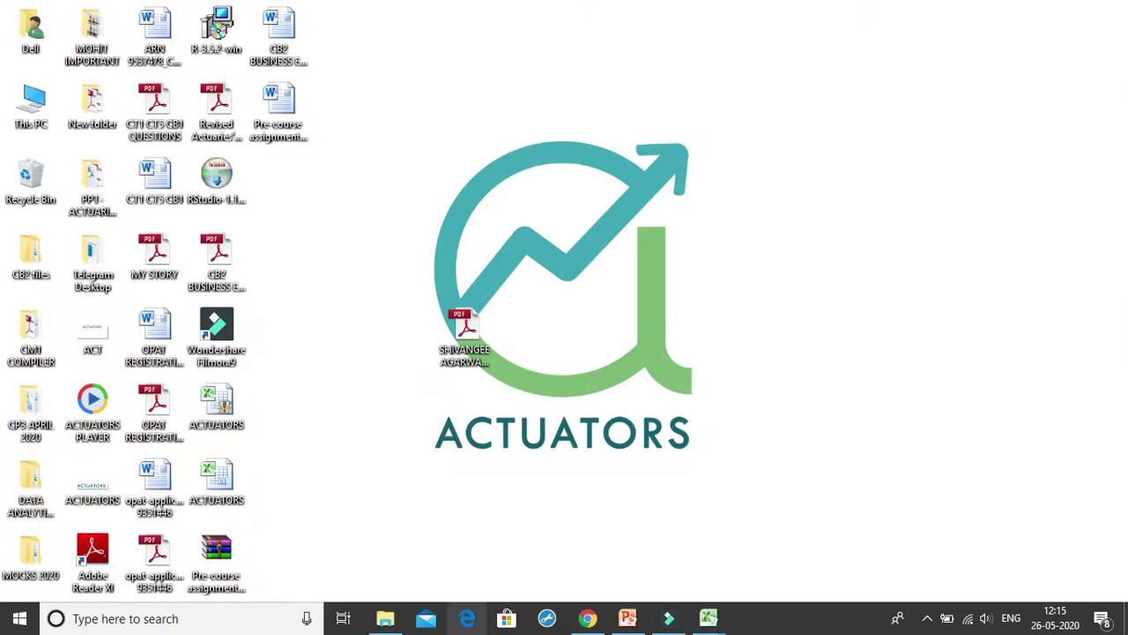
mouse_move(708, 619)
click(680, 541)
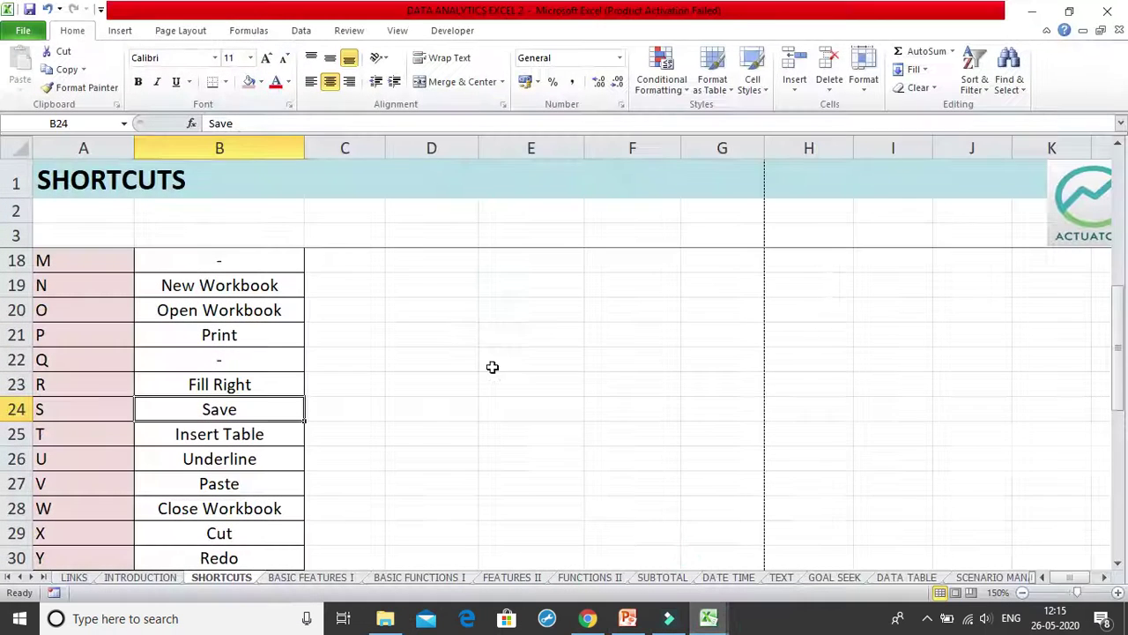
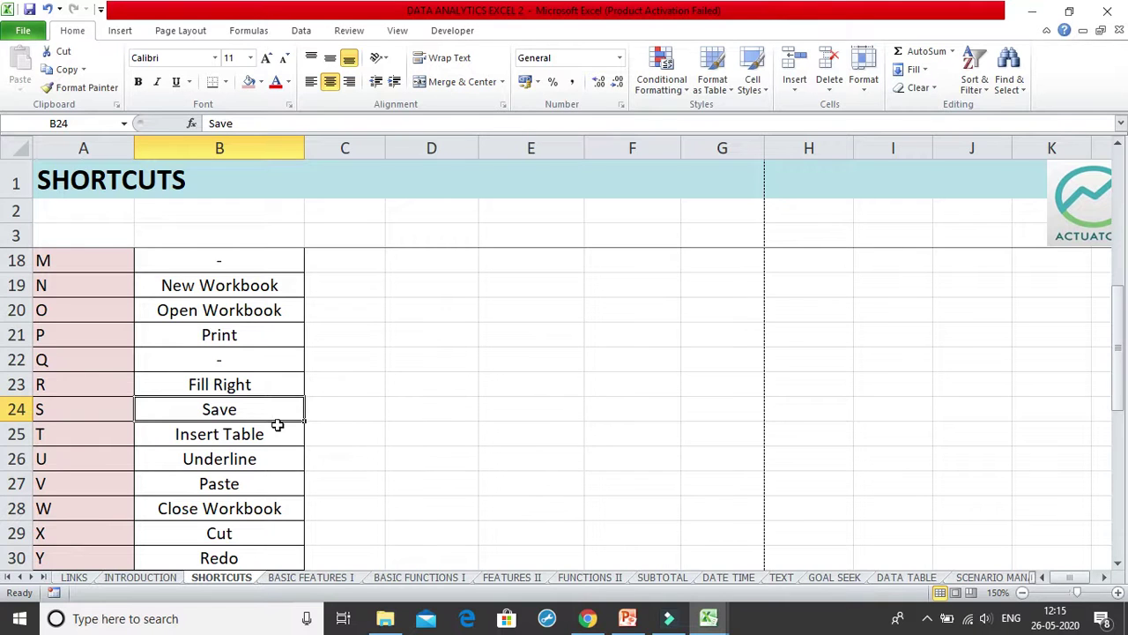
- Examine the Insert Table entries for L and T in B17 and B25, moving through the shortcut list back to Copy in B8
scroll(256, 415, up, 5)
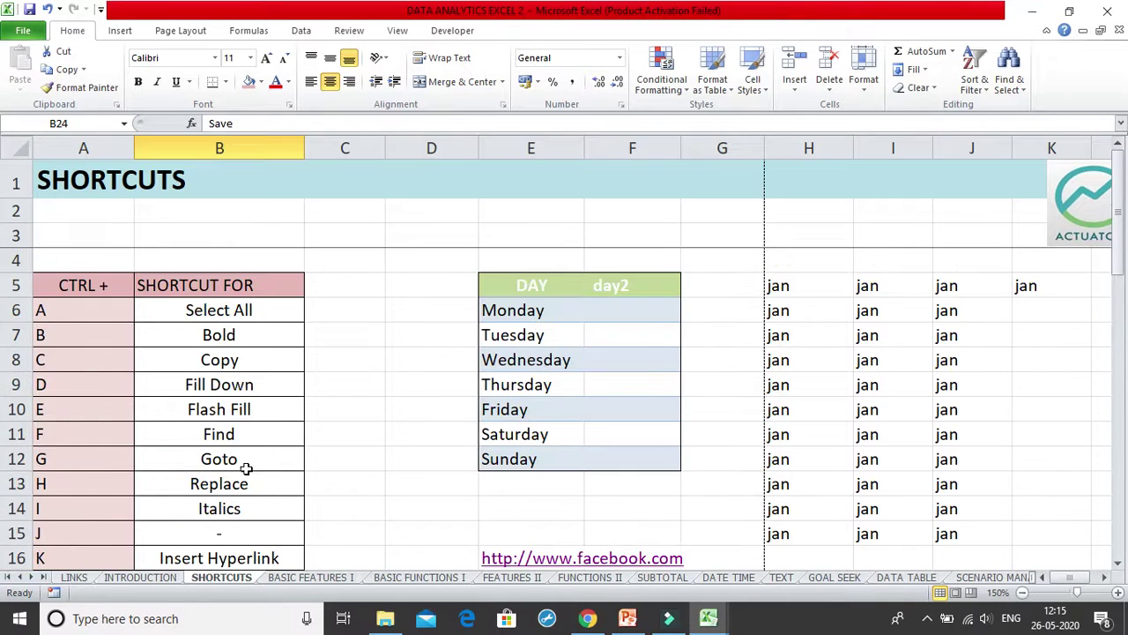
scroll(245, 469, down, 2)
click(222, 408)
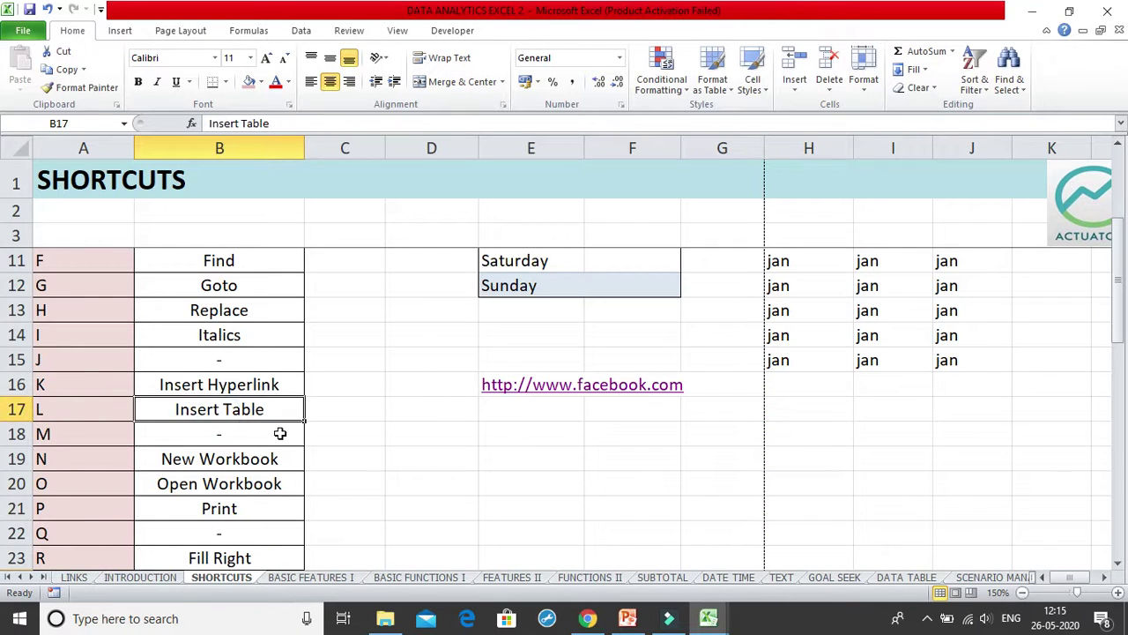
key(Down)
key(Down)
key(Down)
key(Down)
key(Down)
key(Down)
key(Down)
key(Down)
key(Down)
key(Down)
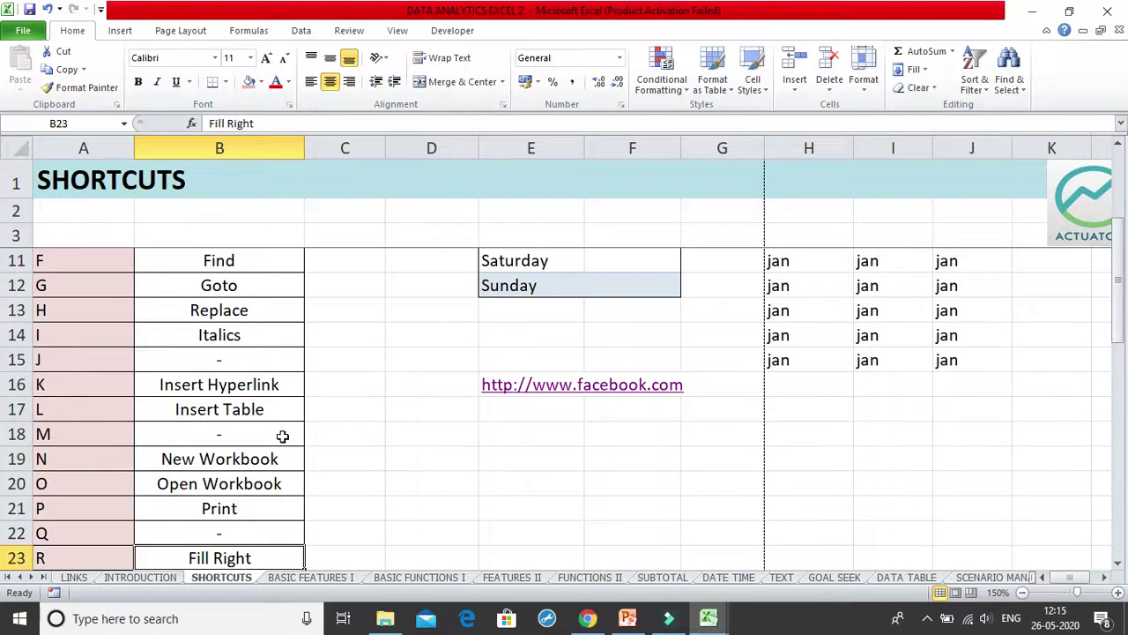
key(Up)
key(Up)
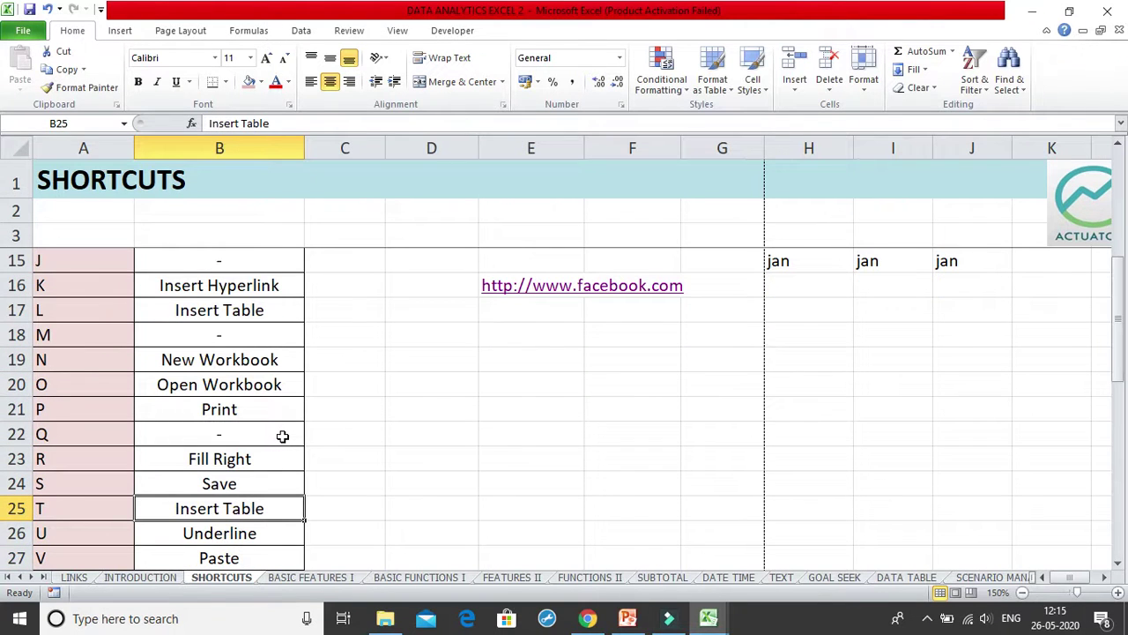
key(Up)
key(Up)
key(Up)
key(Up)
key(Up)
key(Up)
key(Up)
key(Up)
key(Up)
key(Up)
key(Up)
key(Up)
key(Up)
key(Up)
key(Up)
key(Up)
key(Up)
key(Up)
key(Up)
key(Up)
key(Down)
key(Down)
key(Down)
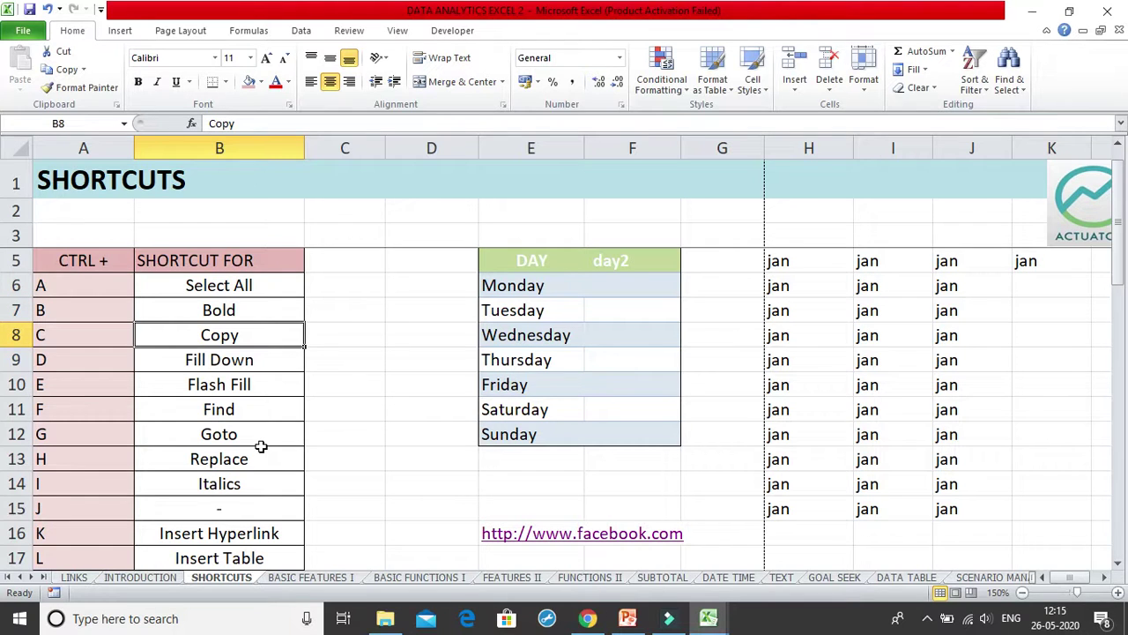
- Create a table with headers from the day list in E5:F12 and apply the first, plain style of the Light group
click(615, 327)
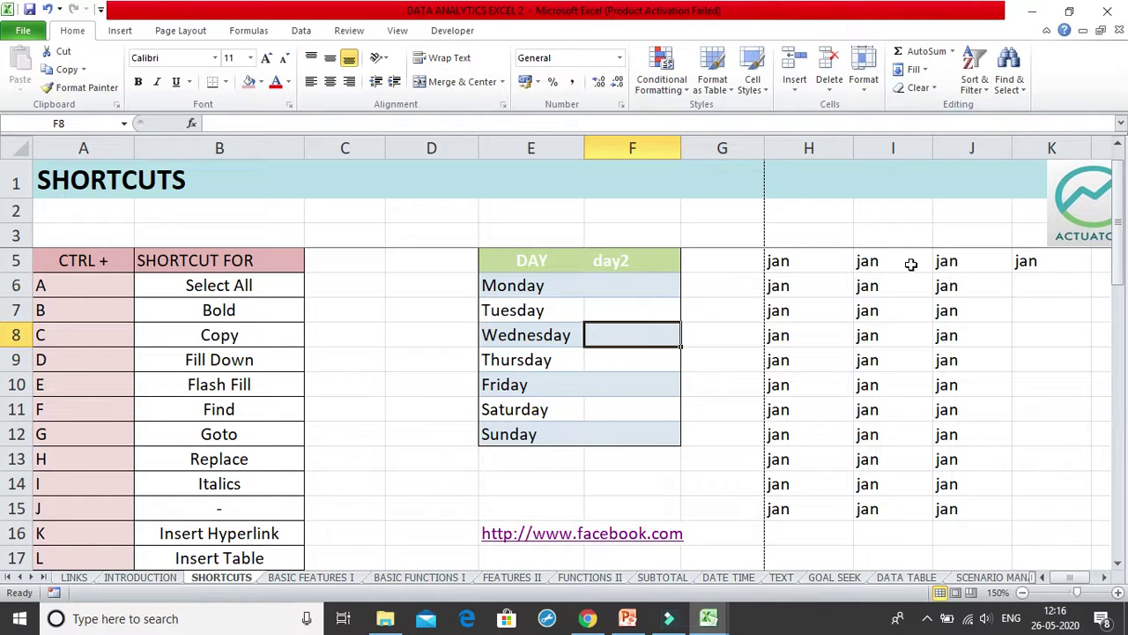
key(ctrl+l)
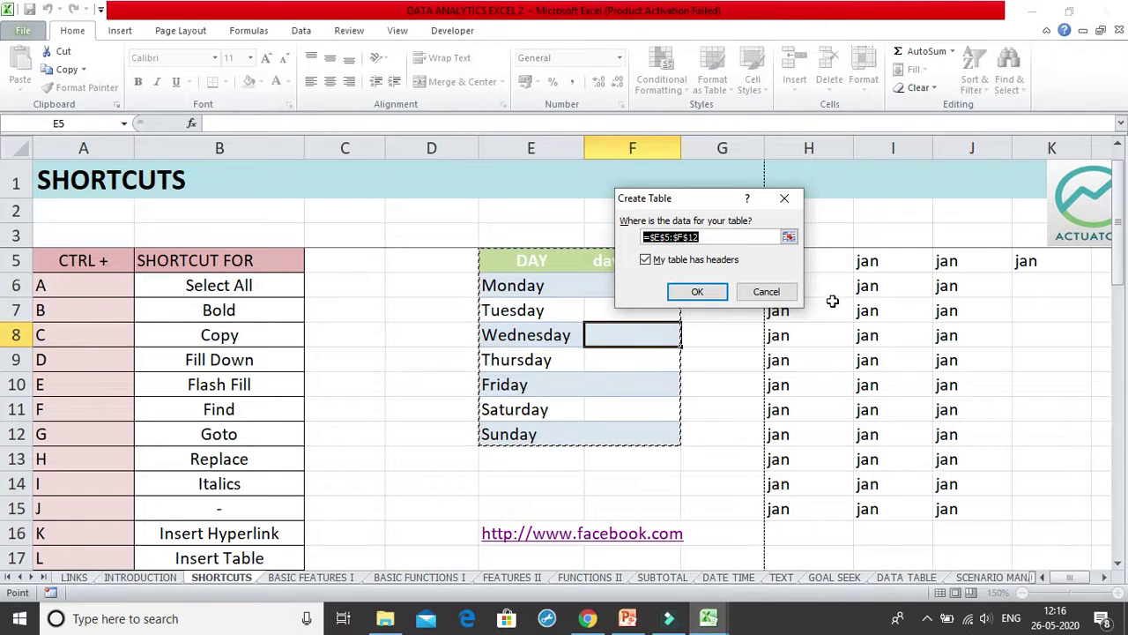
click(713, 295)
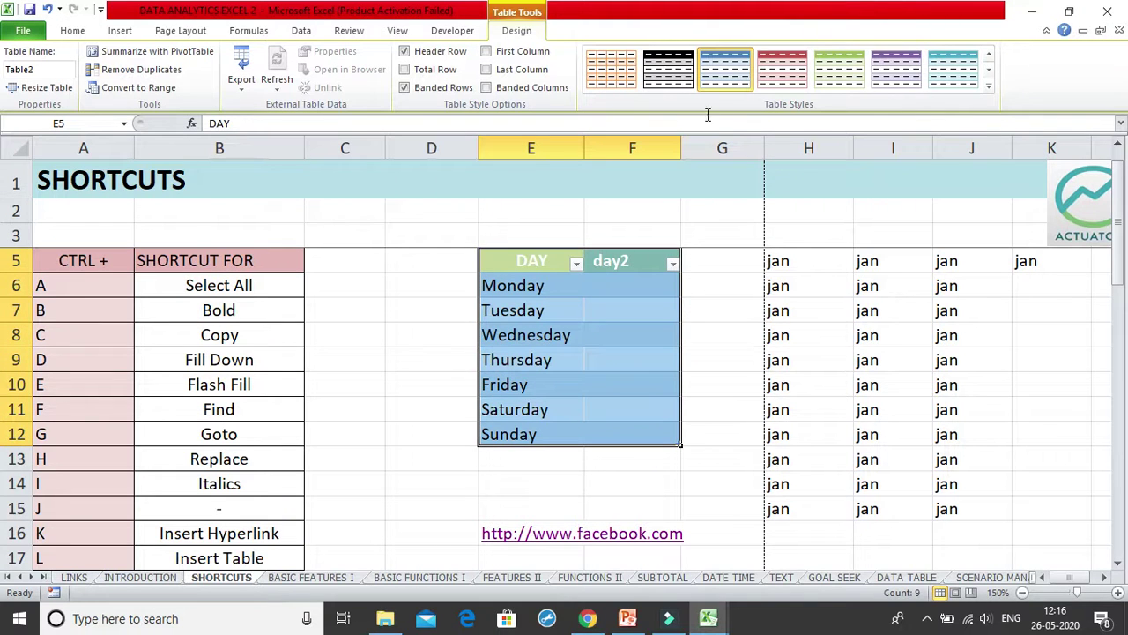
click(987, 88)
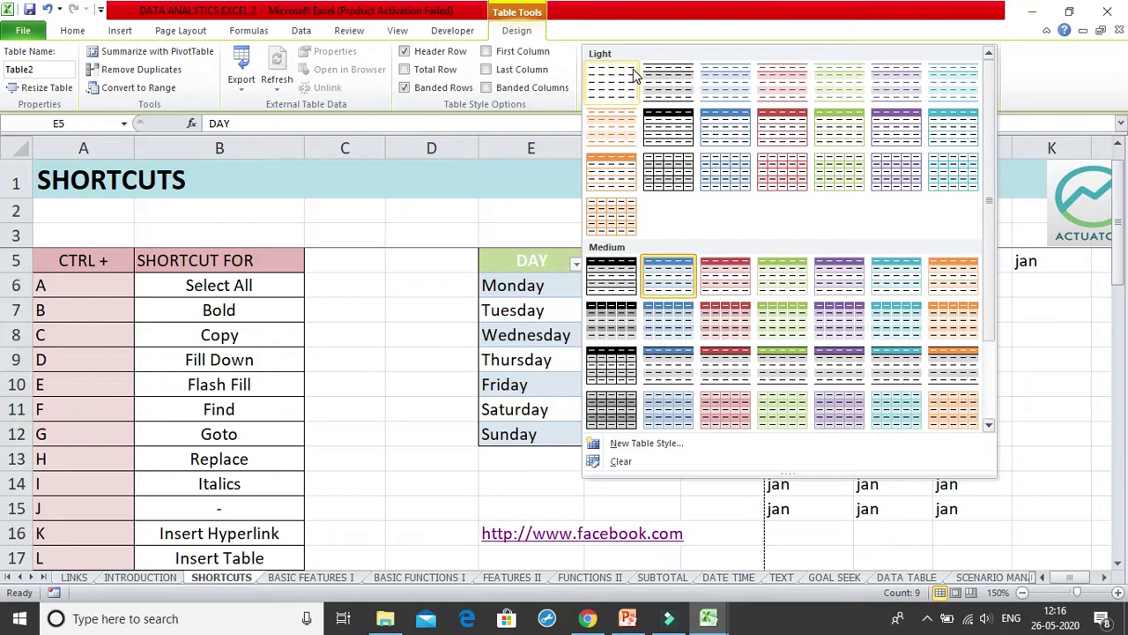
key(Escape)
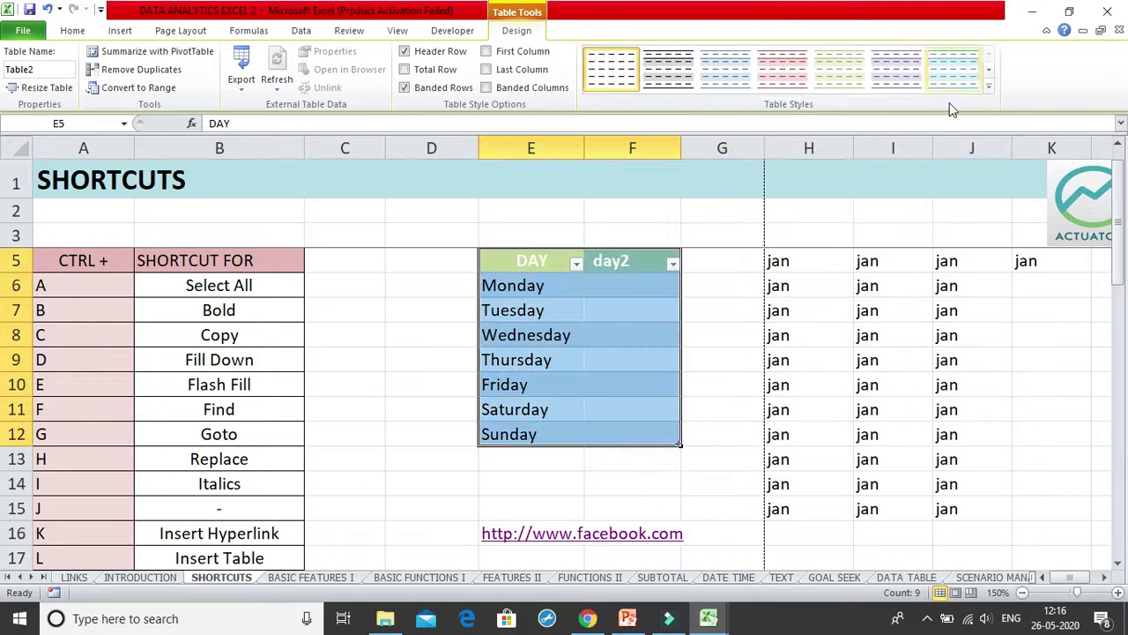
click(132, 90)
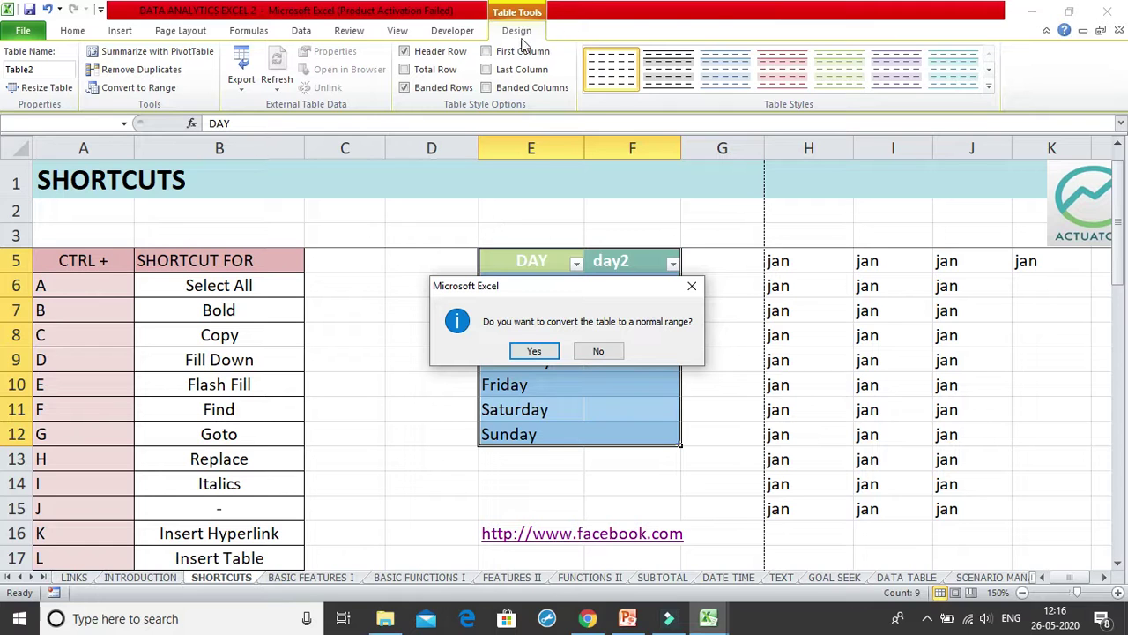
click(692, 286)
click(374, 353)
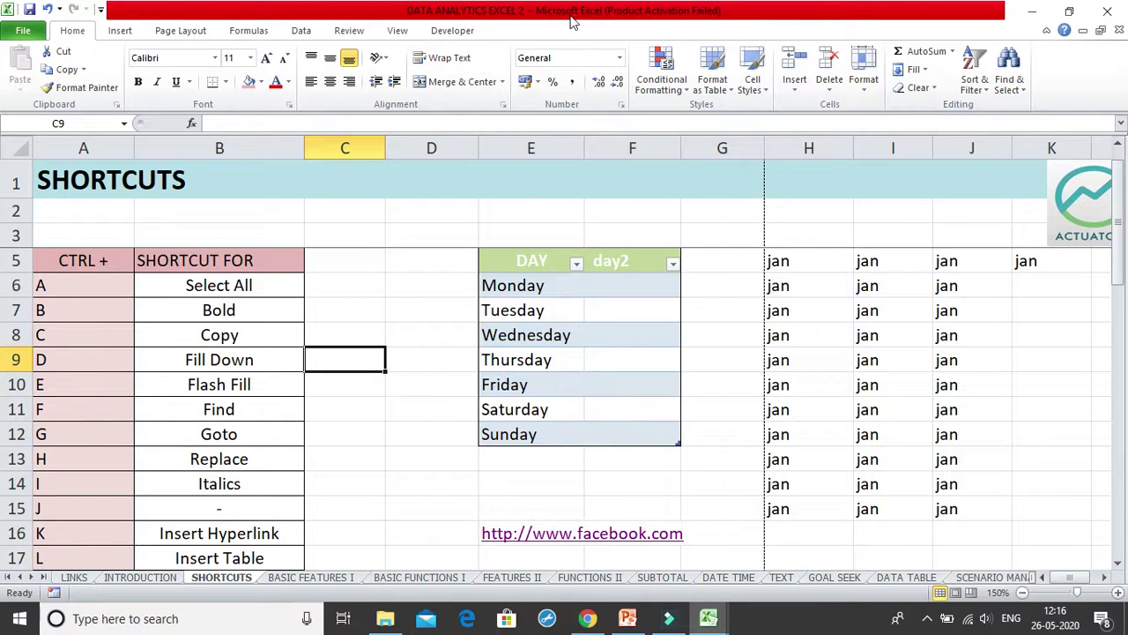
- Convert the day list table in E5:F12 to a normal range
click(529, 333)
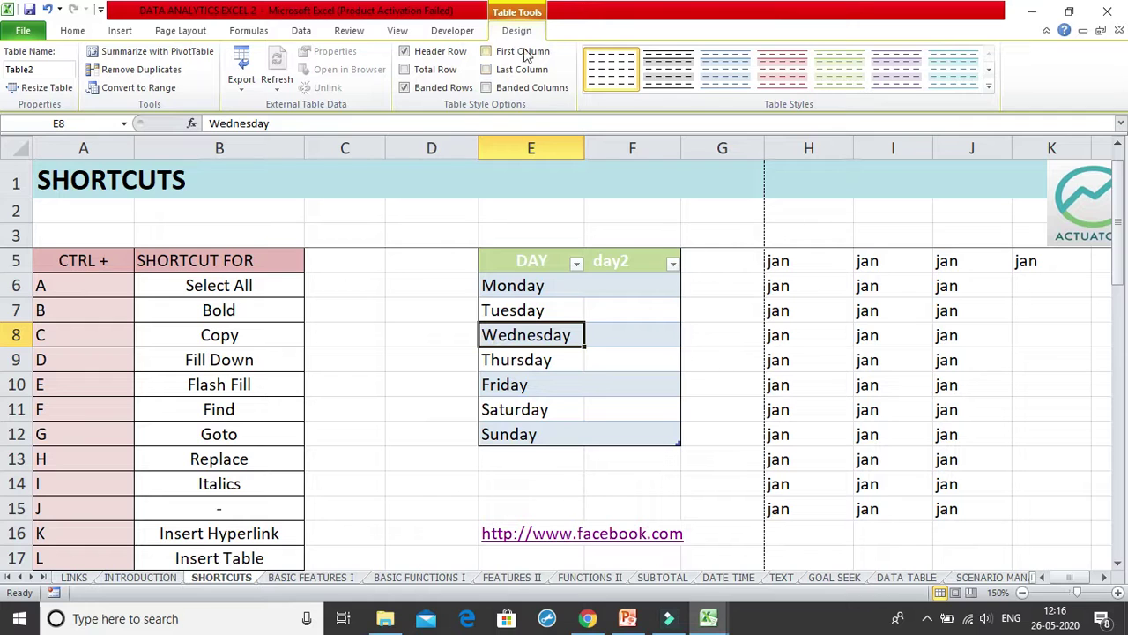
click(104, 93)
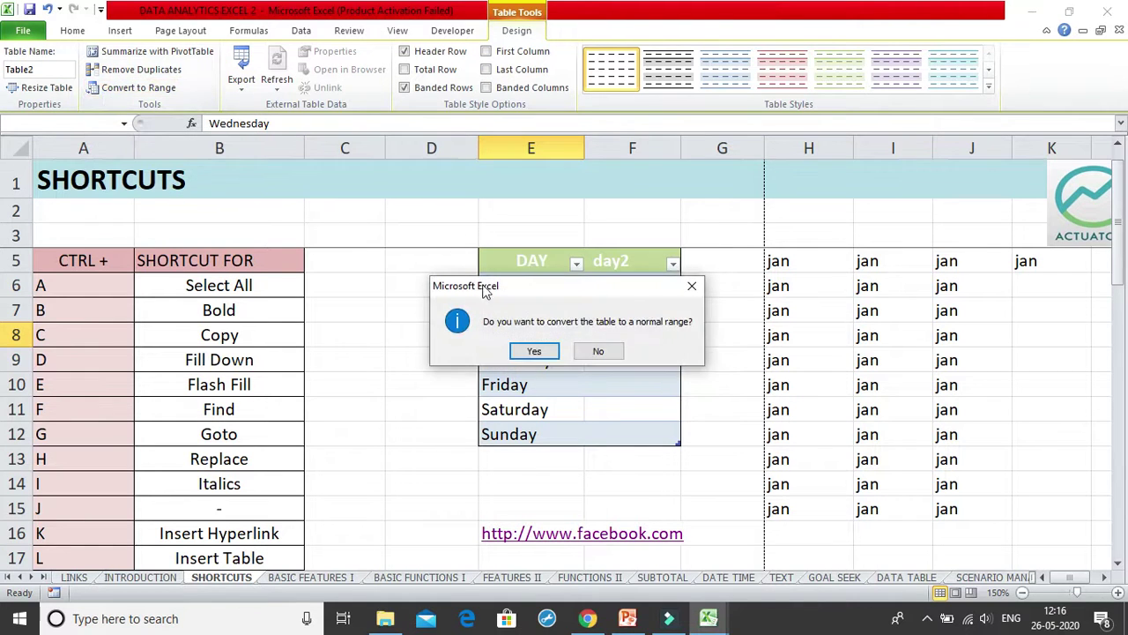
click(534, 352)
- Select the Underline entry in B26, underline Wednesday in E8 and remove the underline again
scroll(472, 346, down, 5)
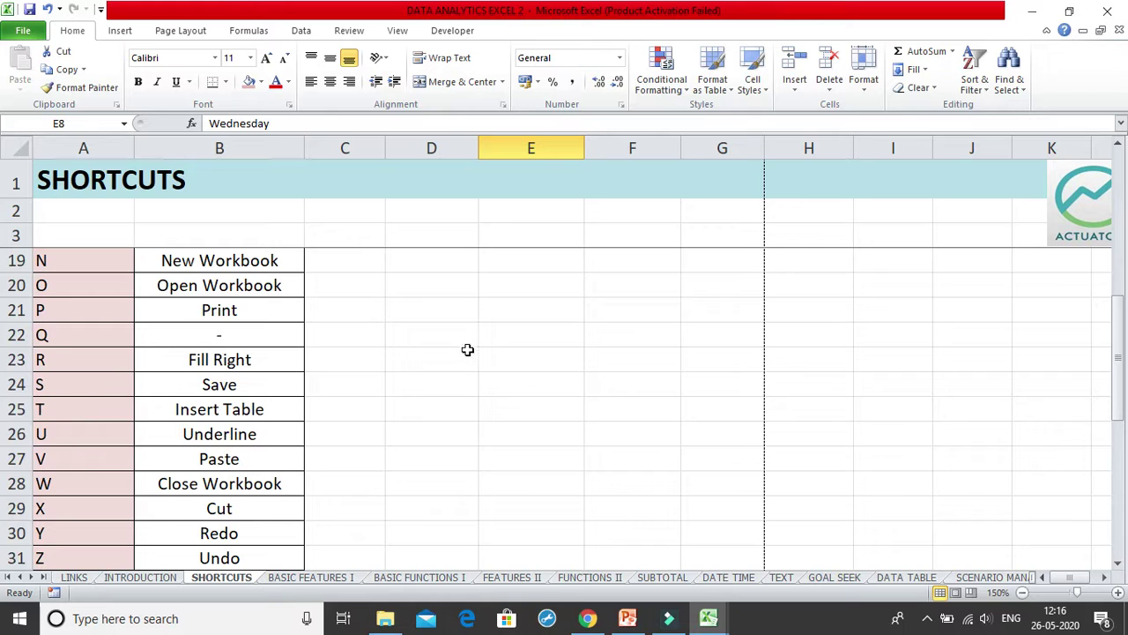
scroll(468, 349, down, 2)
scroll(292, 365, up, 2)
click(280, 433)
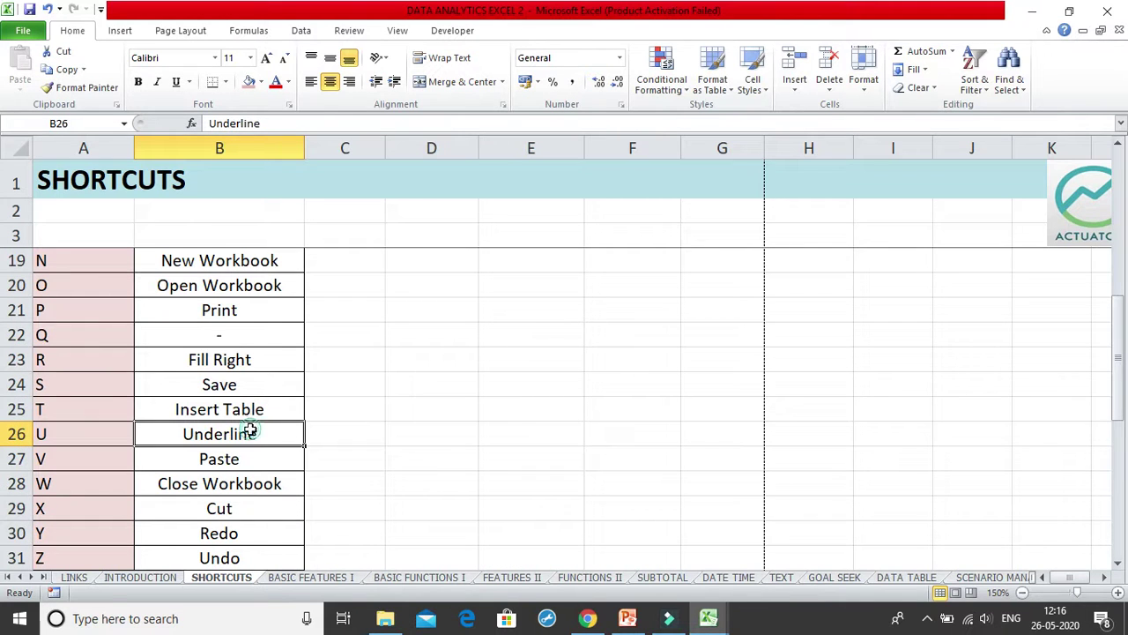
scroll(540, 335, up, 5)
click(541, 338)
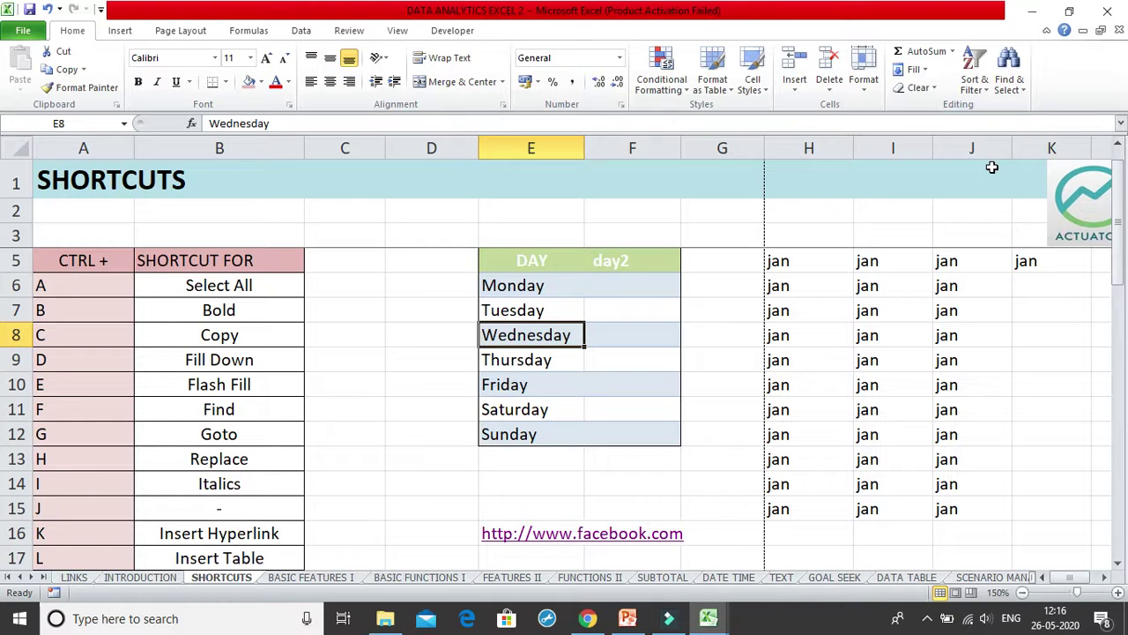
key(ctrl+u)
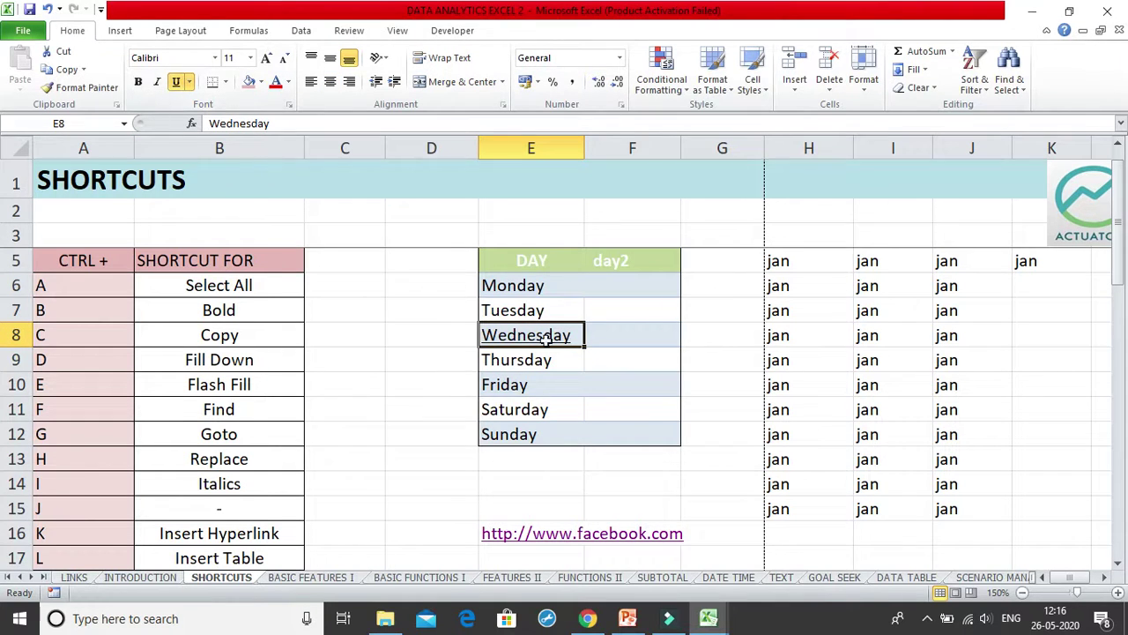
key(ctrl+u)
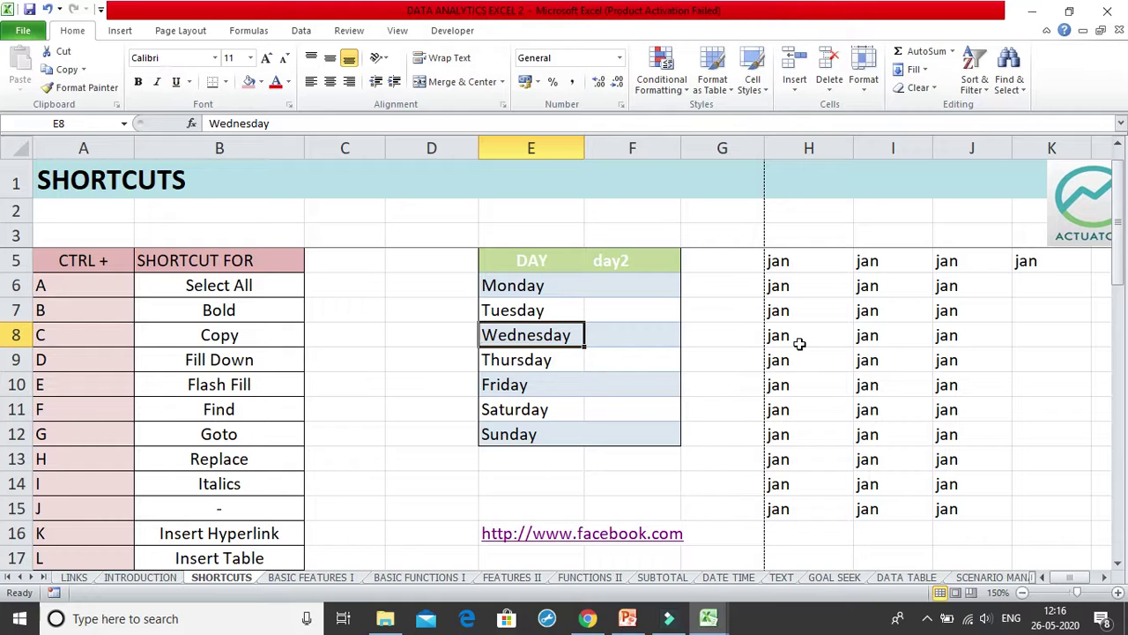
- Examine the shortcut entries in column B, moving down the list to Cut in B29
click(268, 448)
key(Down)
key(Down)
key(Down)
key(Down)
key(Down)
key(Down)
key(Down)
key(Down)
key(Down)
key(Down)
key(Down)
key(Down)
key(Down)
key(Down)
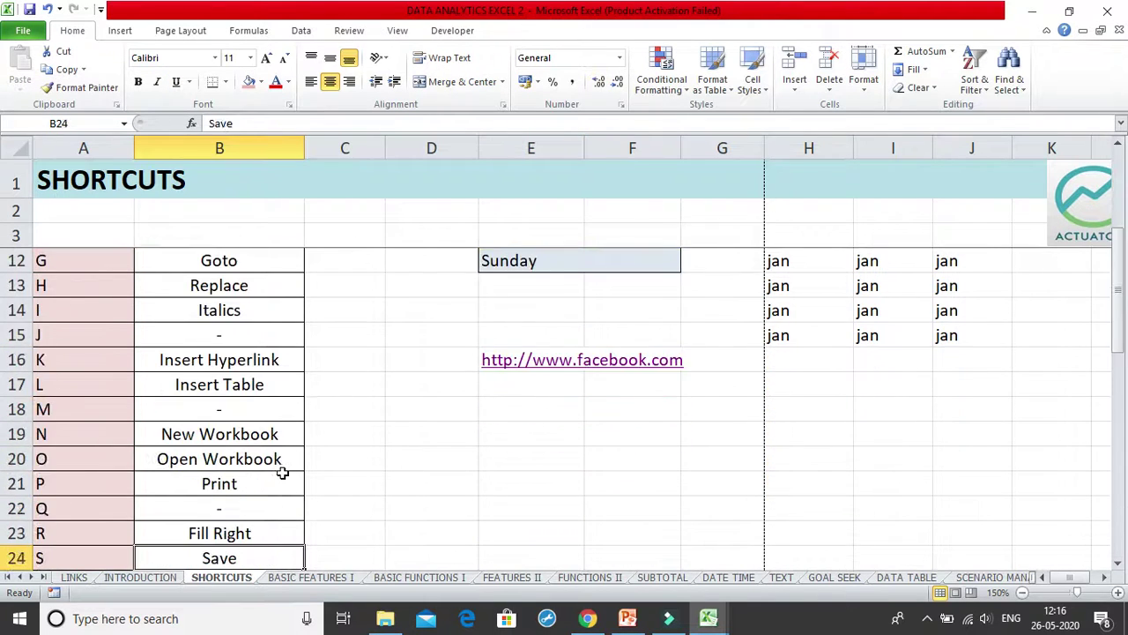
key(Down)
key(Up)
key(Down)
key(Down)
- Copy Wednesday from E8, view the Clipboard contents and paste the copy into D7
scroll(357, 368, up, 5)
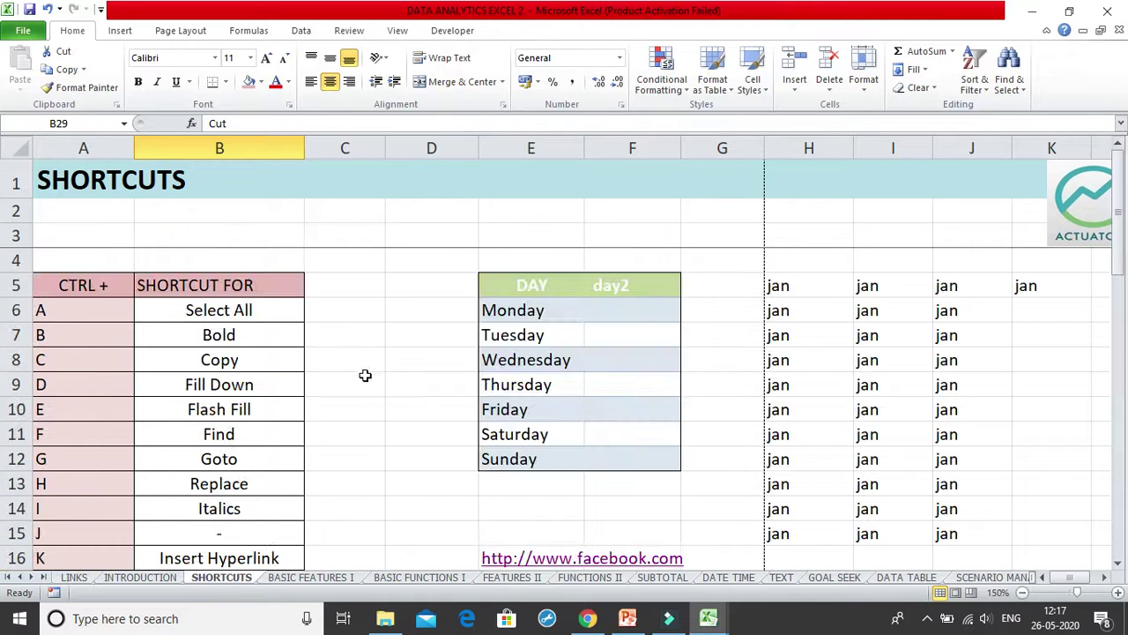
click(519, 350)
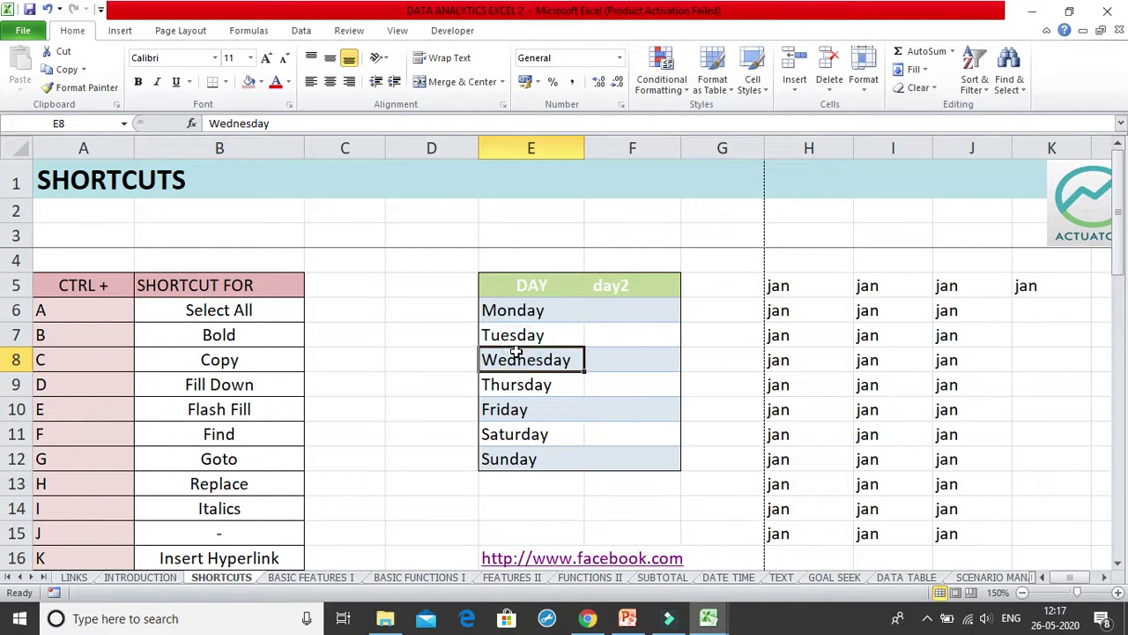
key(ctrl+x)
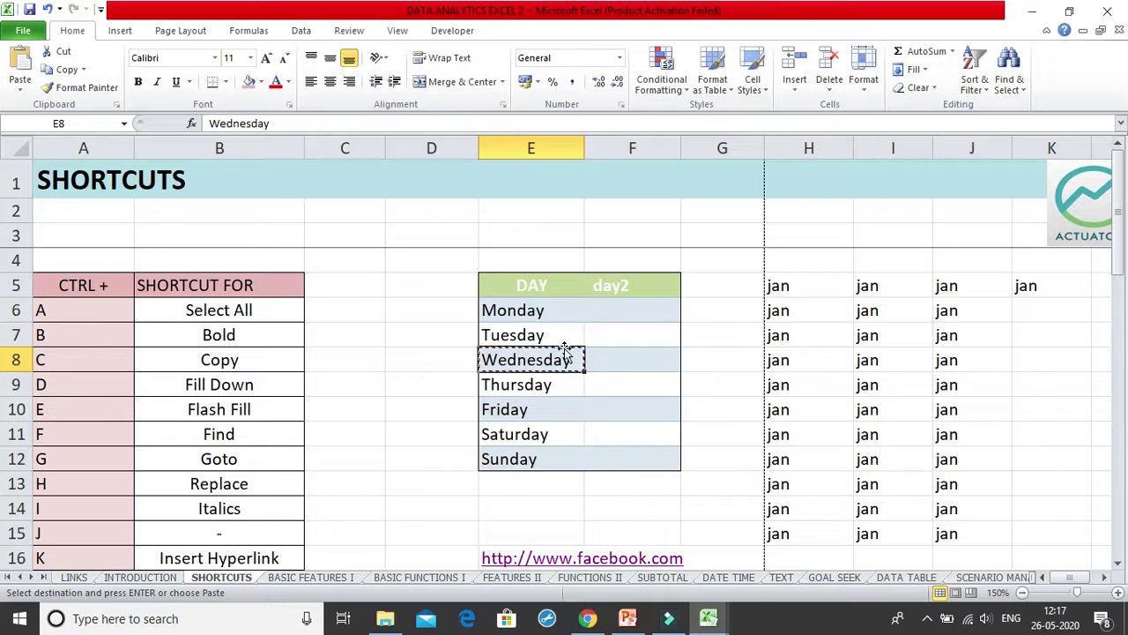
click(116, 104)
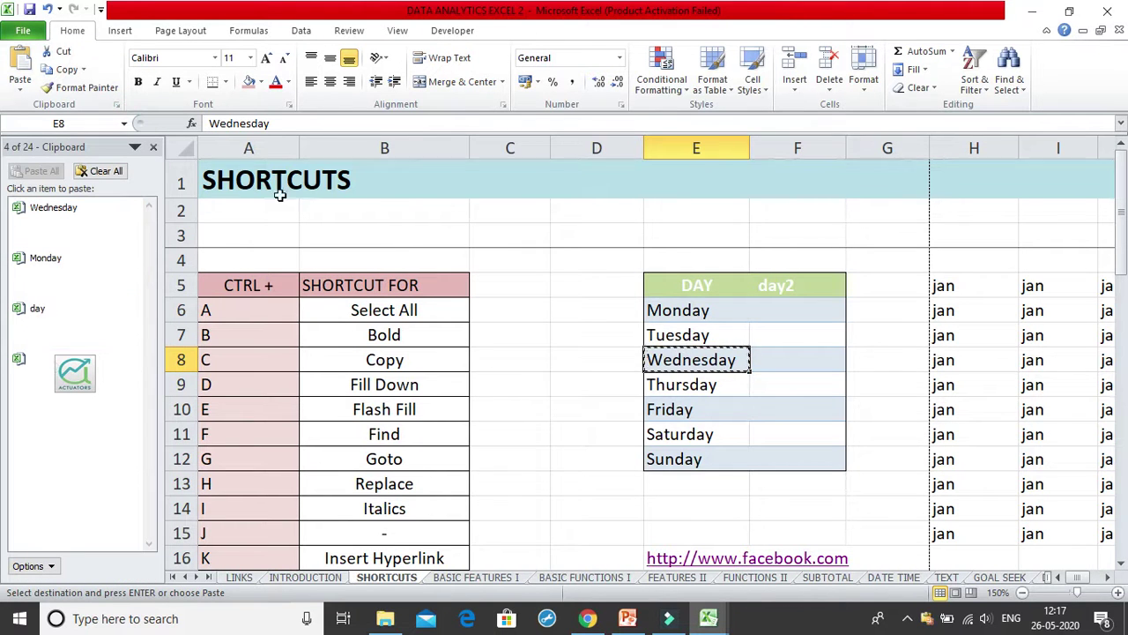
click(153, 147)
click(411, 333)
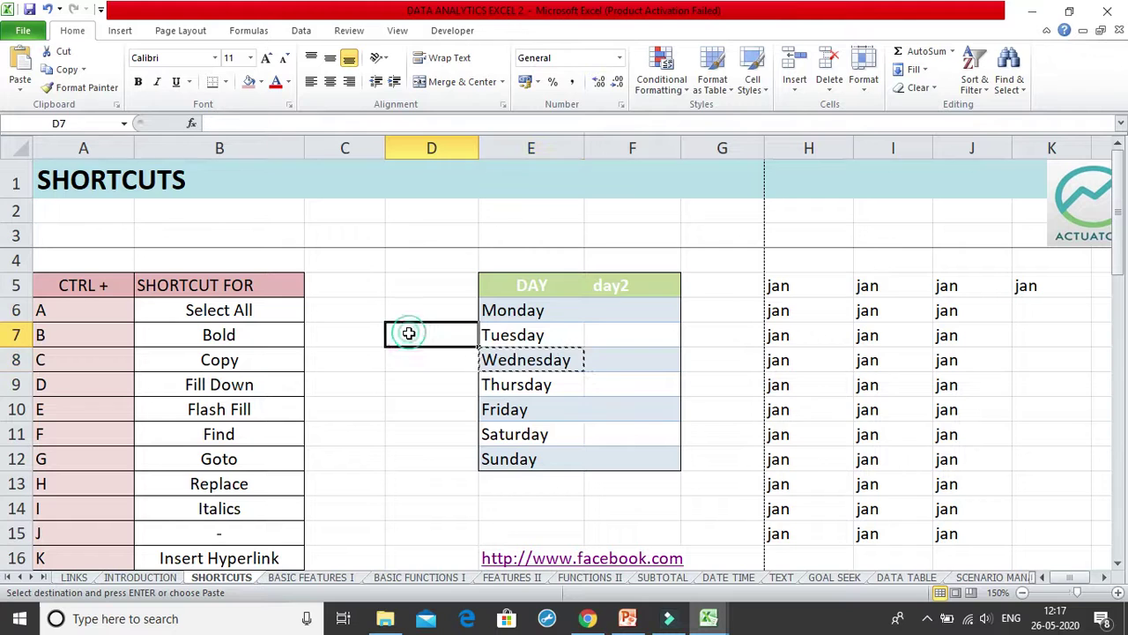
key(ctrl+v)
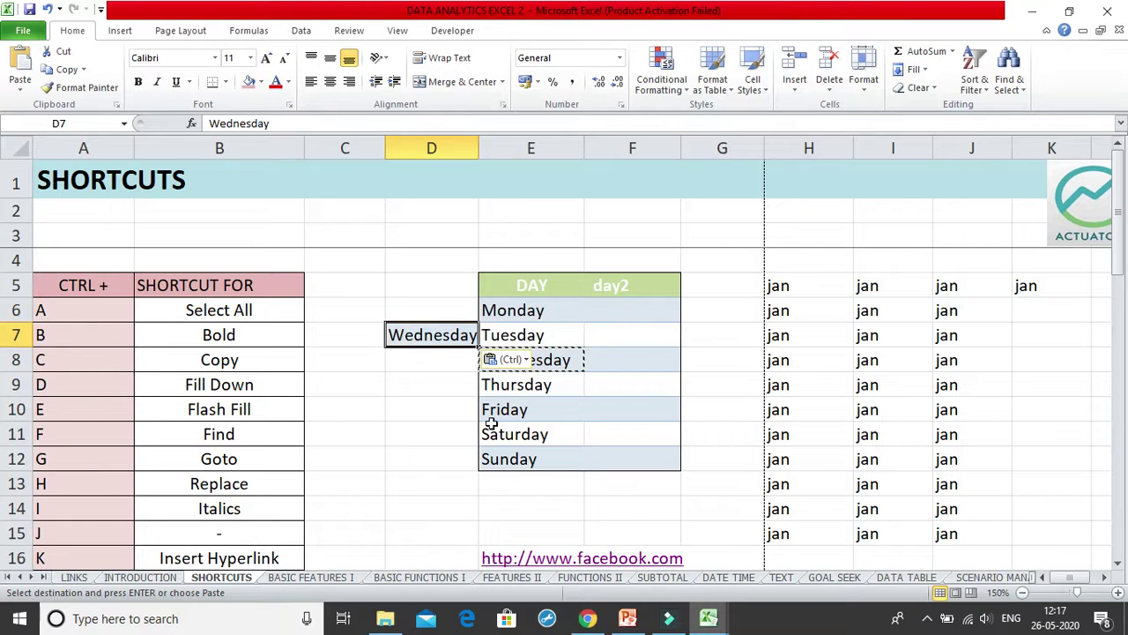
- Review the paste options for the pasted cell D7, dismiss them and end copy mode
click(453, 452)
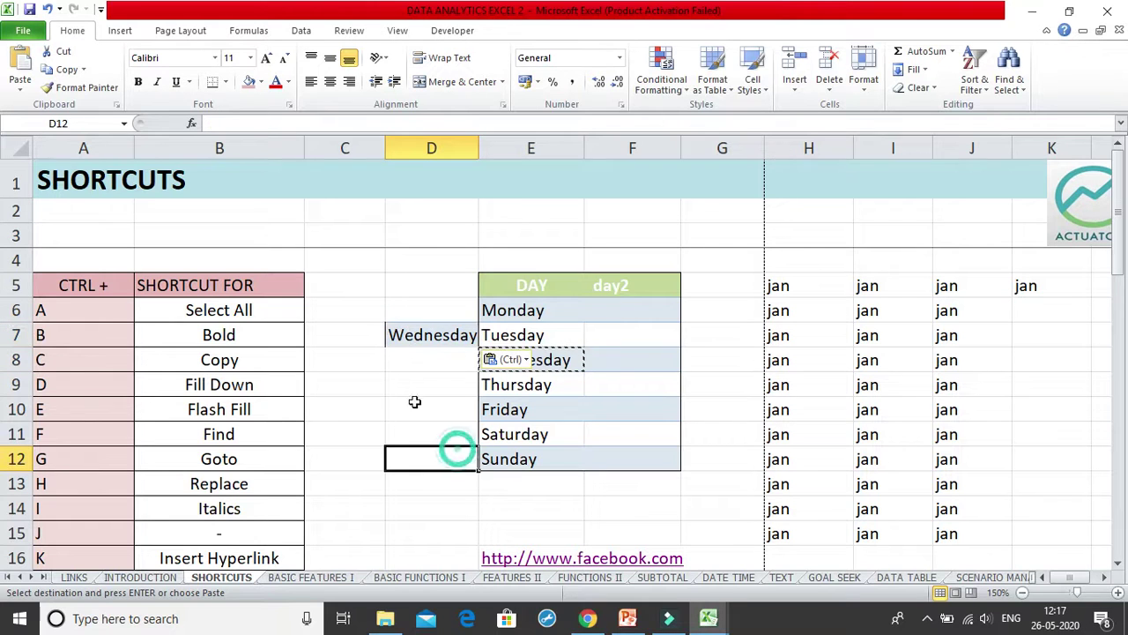
click(459, 335)
click(492, 362)
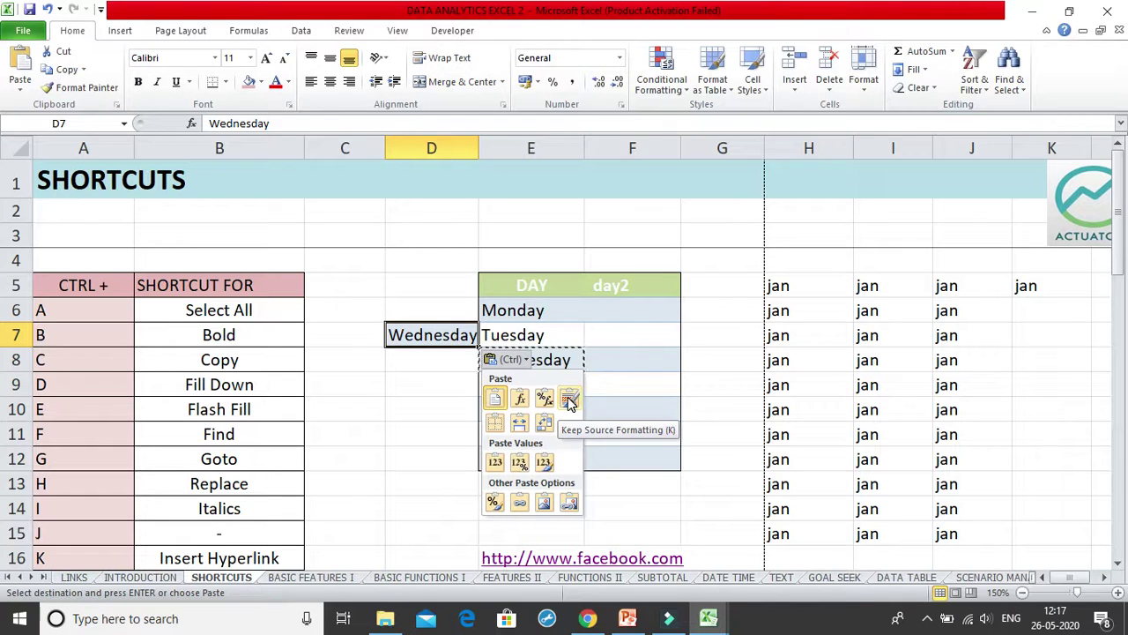
key(Escape)
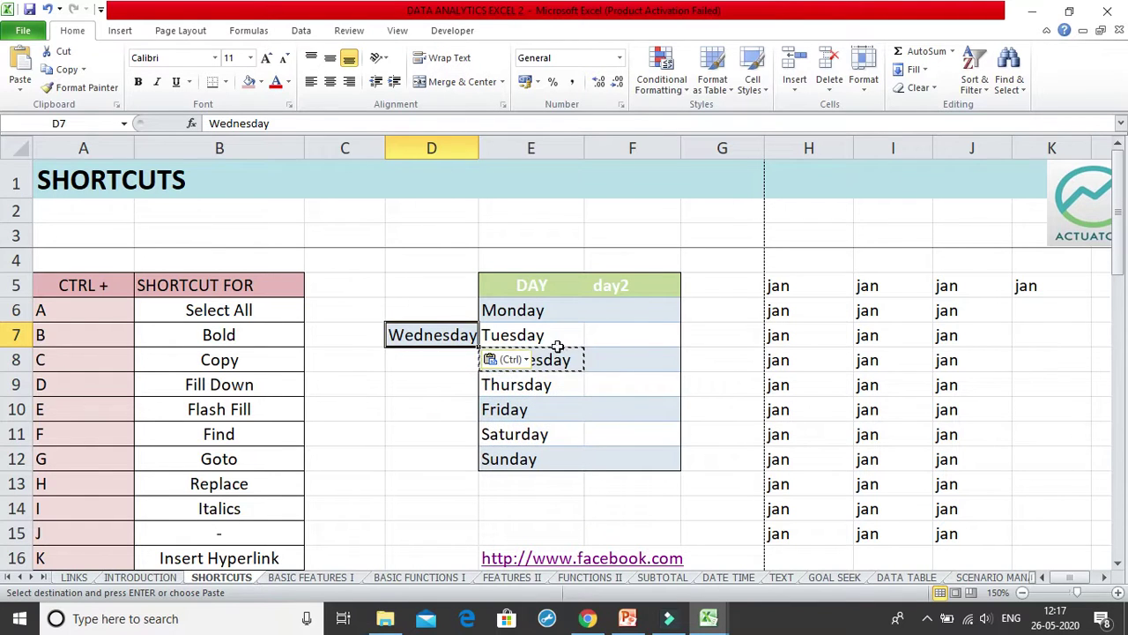
click(446, 412)
key(Escape)
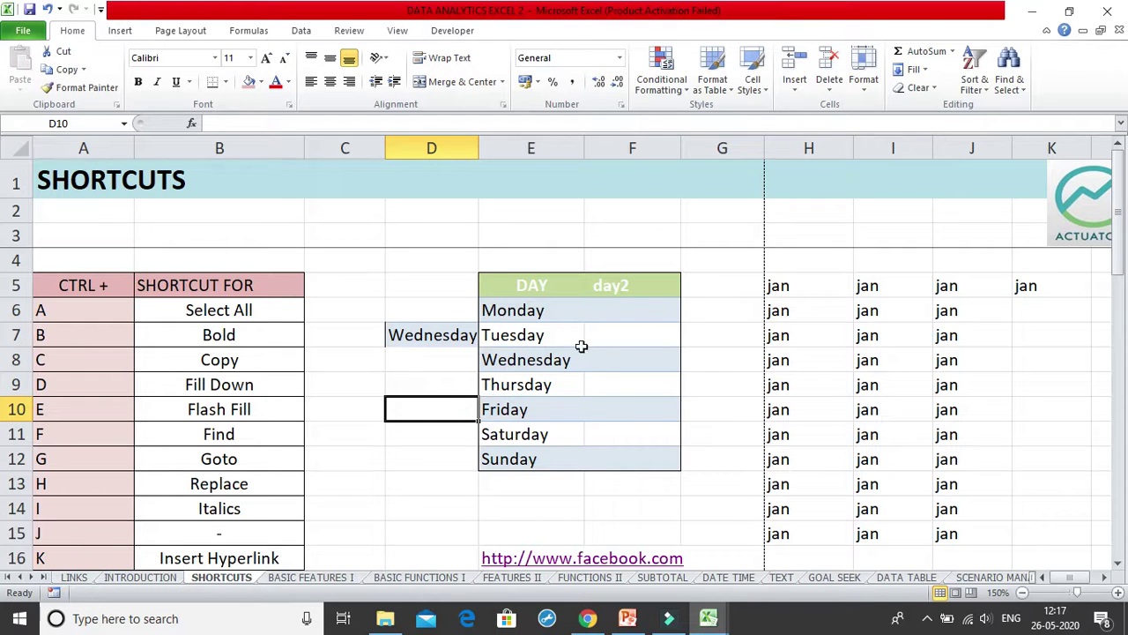
- Select the Close Workbook entry in B28, close the Book1 workbook, and start closing DATA ANALYTICS EXCEL 2 but cancel at the save prompt
scroll(353, 477, down, 5)
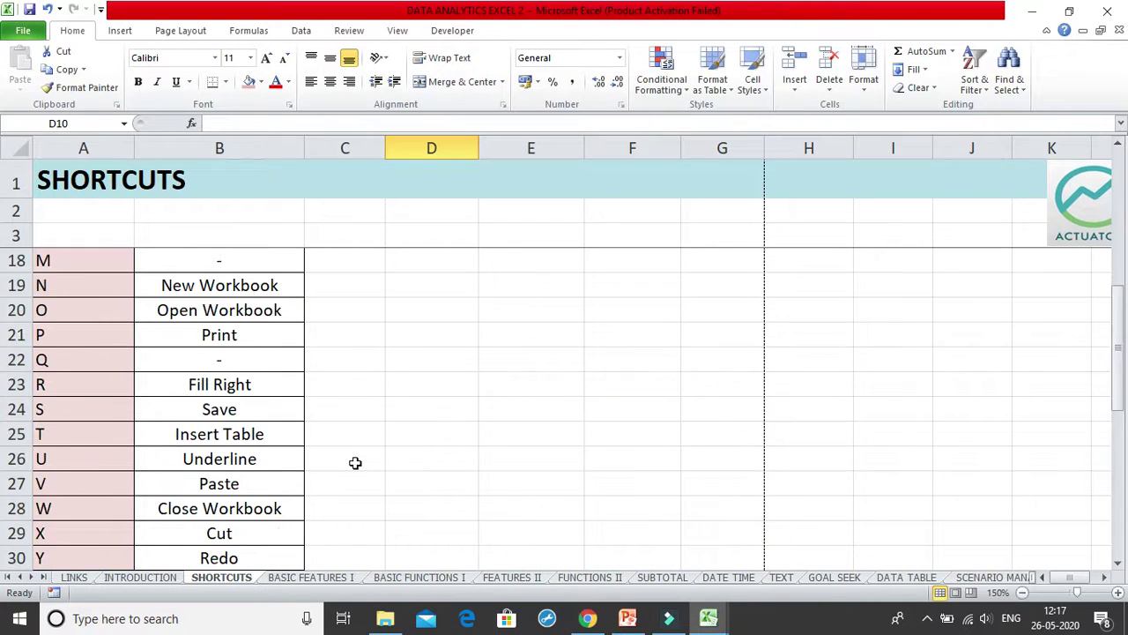
scroll(351, 468, down, 2)
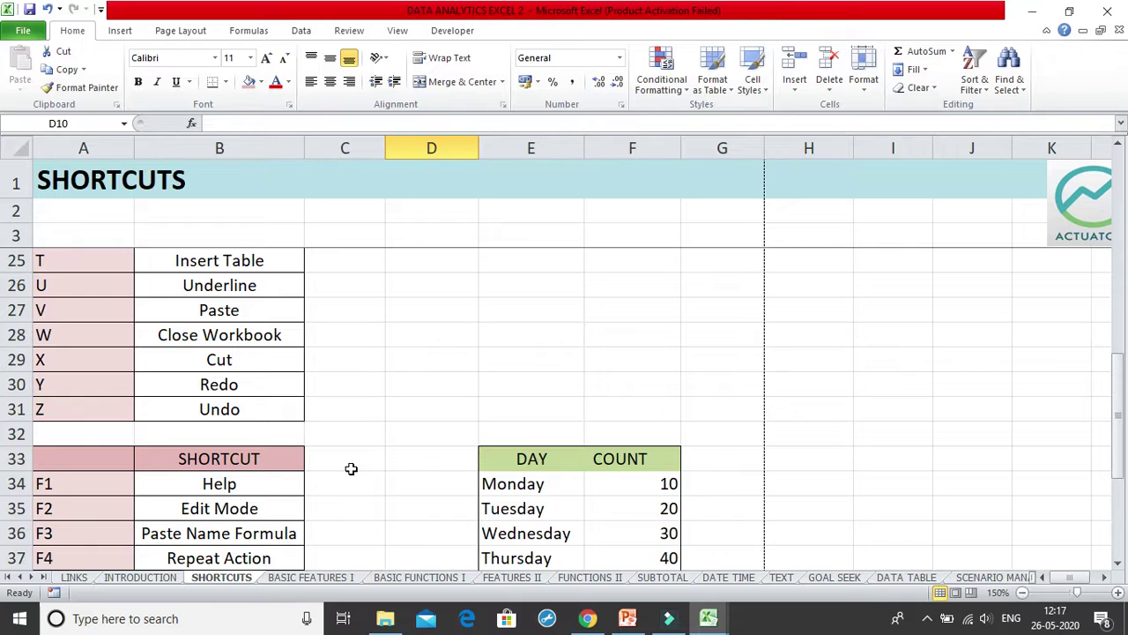
scroll(351, 468, up, 2)
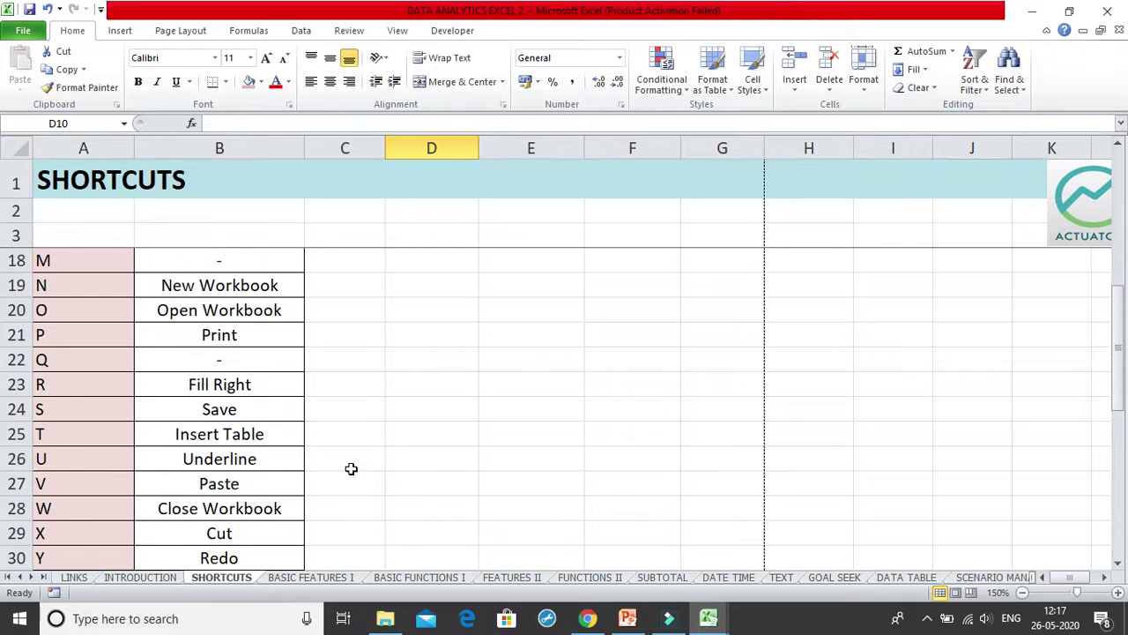
click(240, 516)
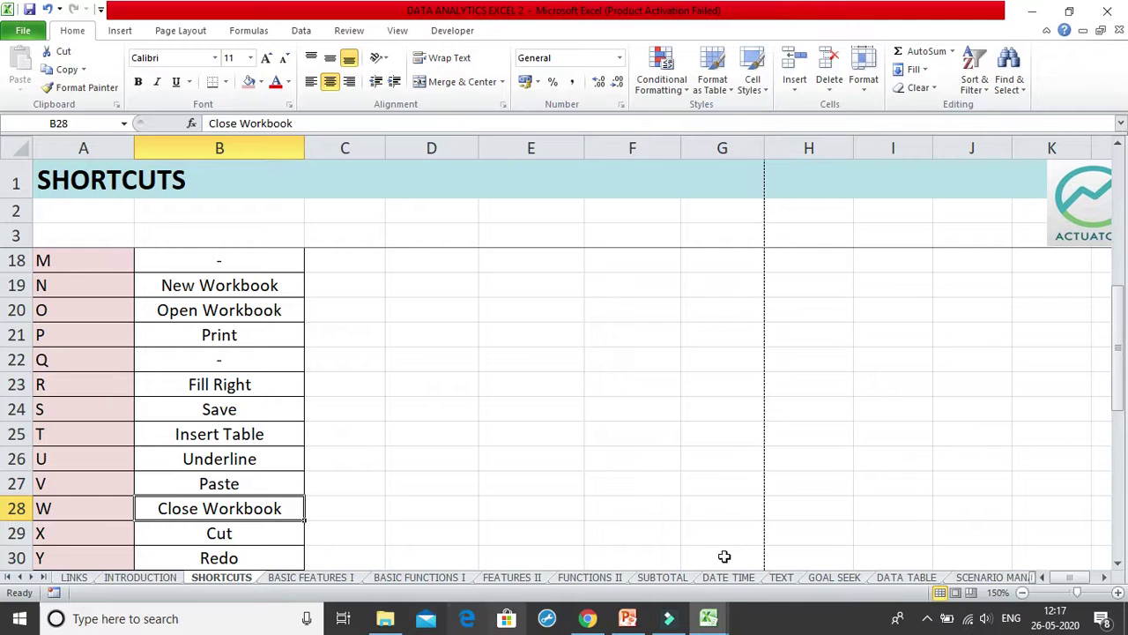
mouse_move(710, 618)
click(793, 560)
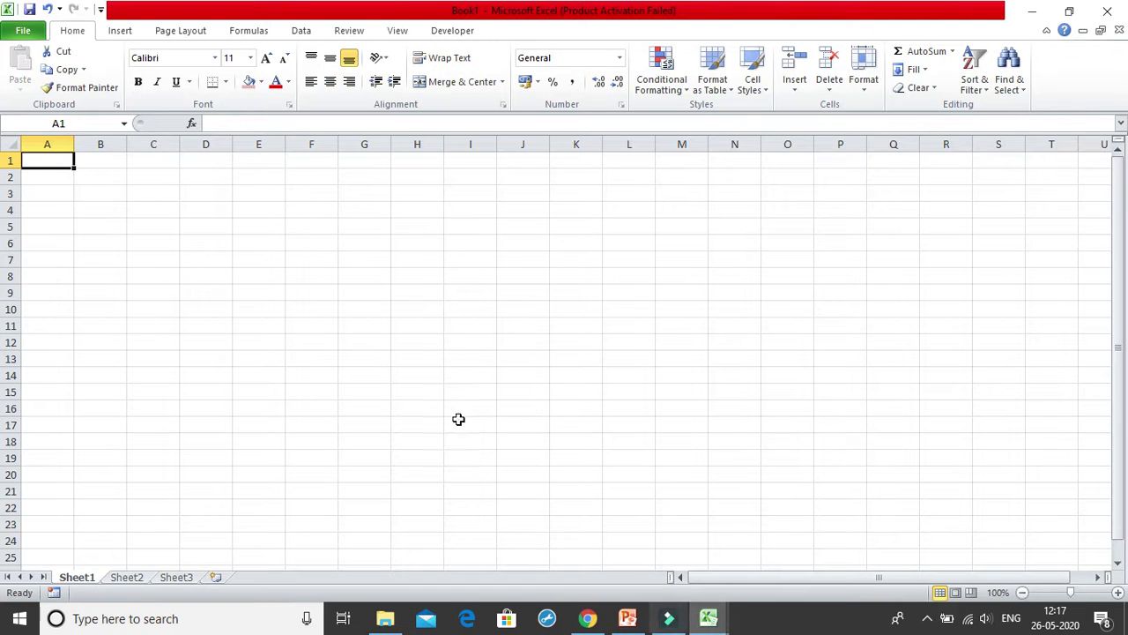
key(ctrl+w)
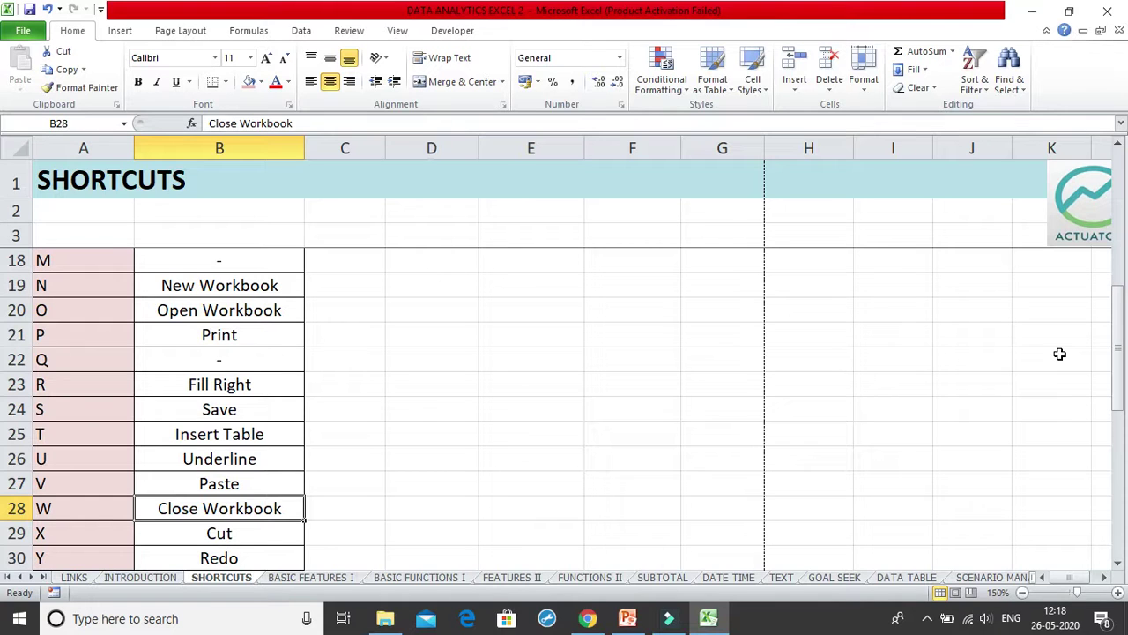
key(ctrl+w)
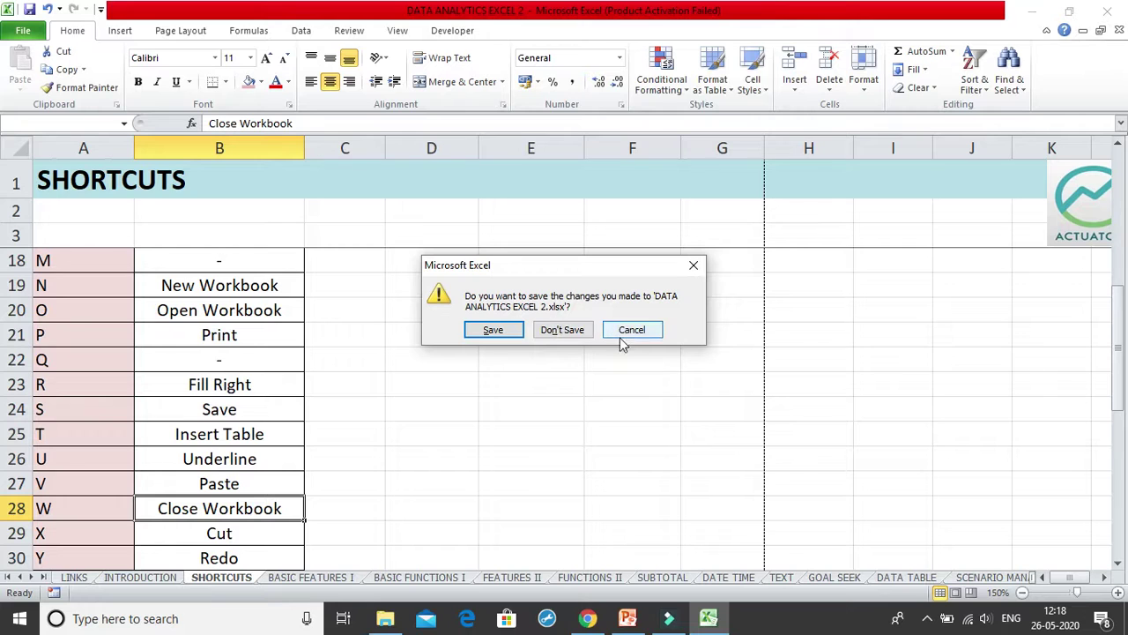
click(695, 268)
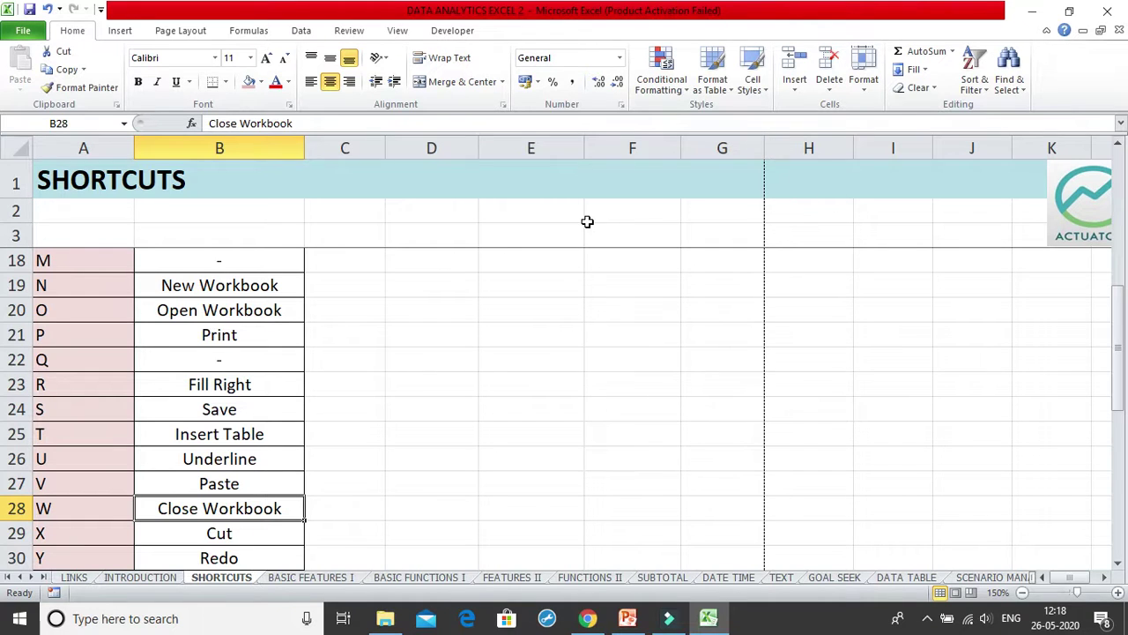
- Select the Cut entry in B29, cut Wednesday from D7 and paste it into D9
click(282, 550)
click(279, 537)
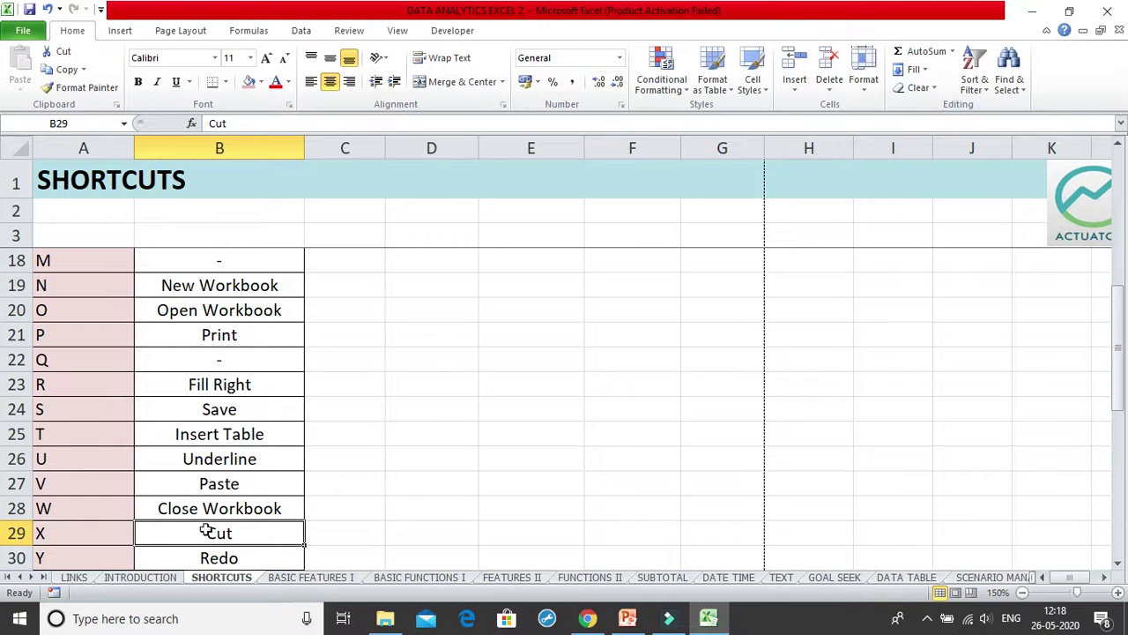
scroll(393, 463, up, 5)
click(467, 342)
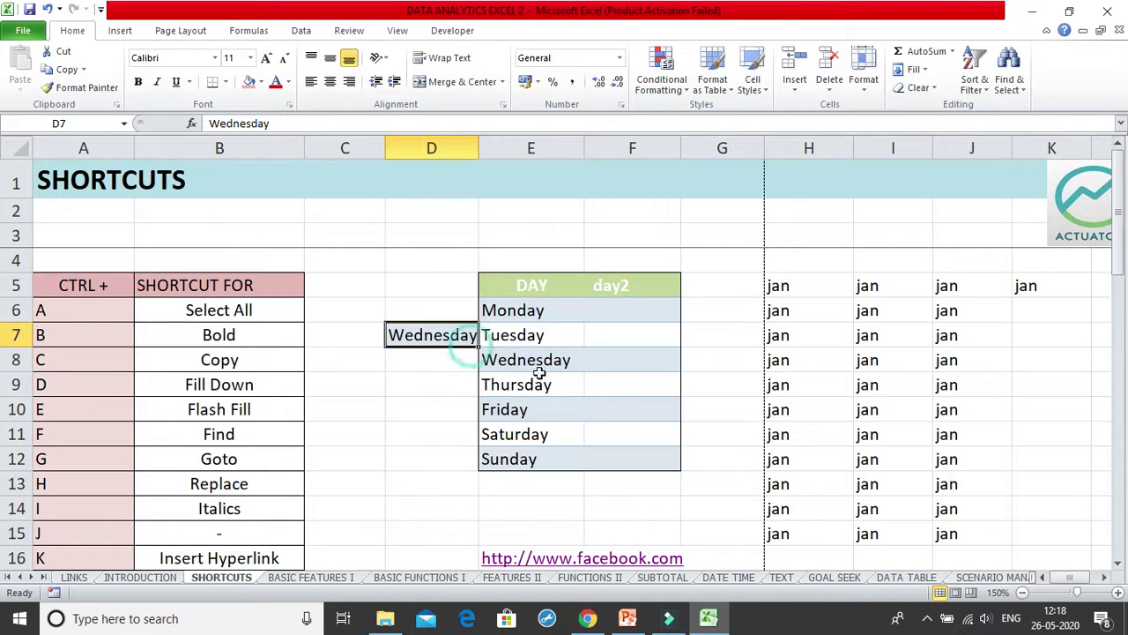
key(ctrl+c)
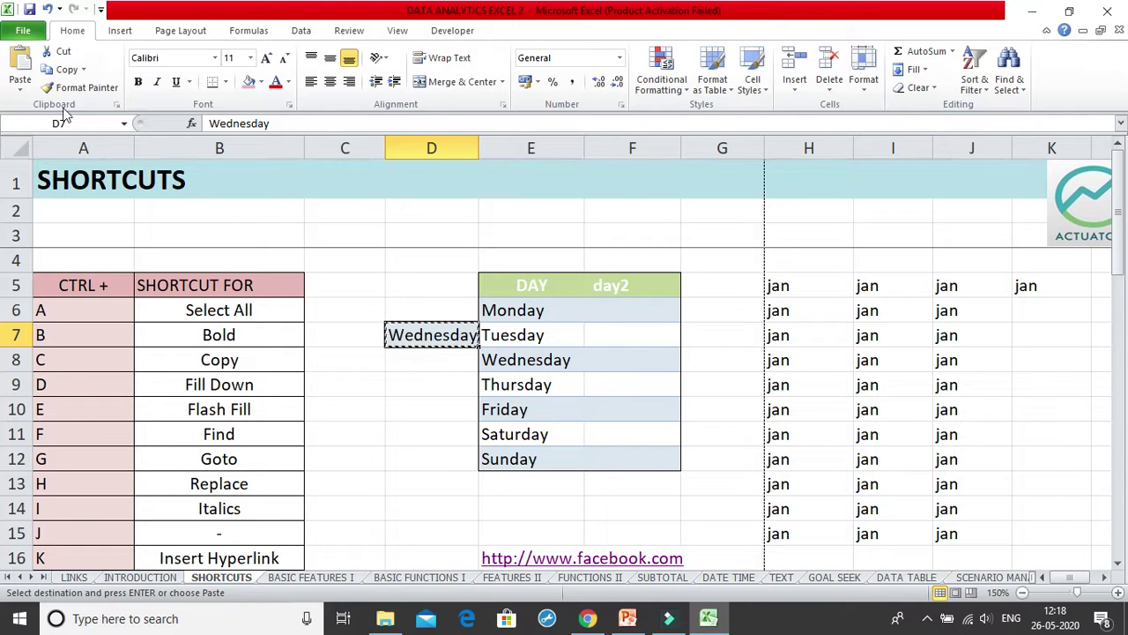
click(116, 104)
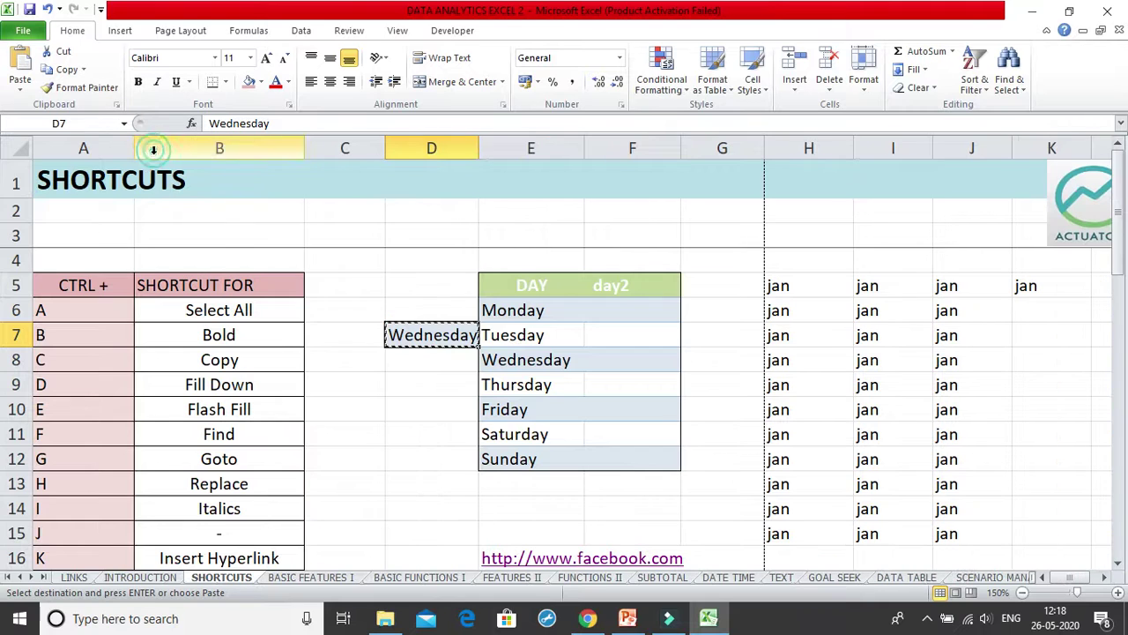
click(153, 147)
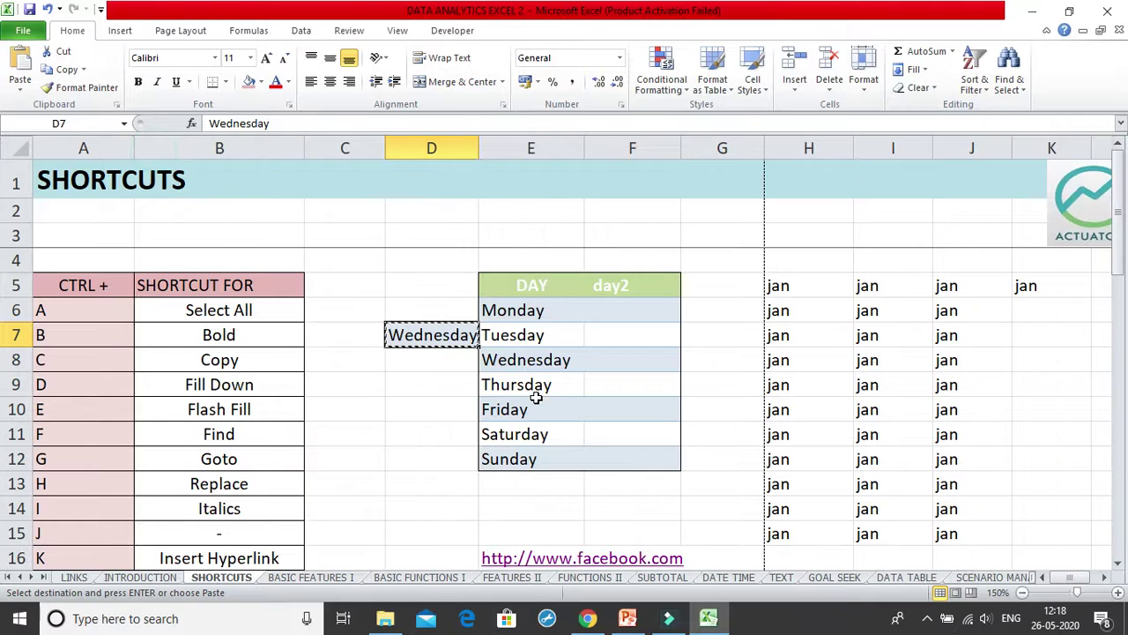
click(431, 383)
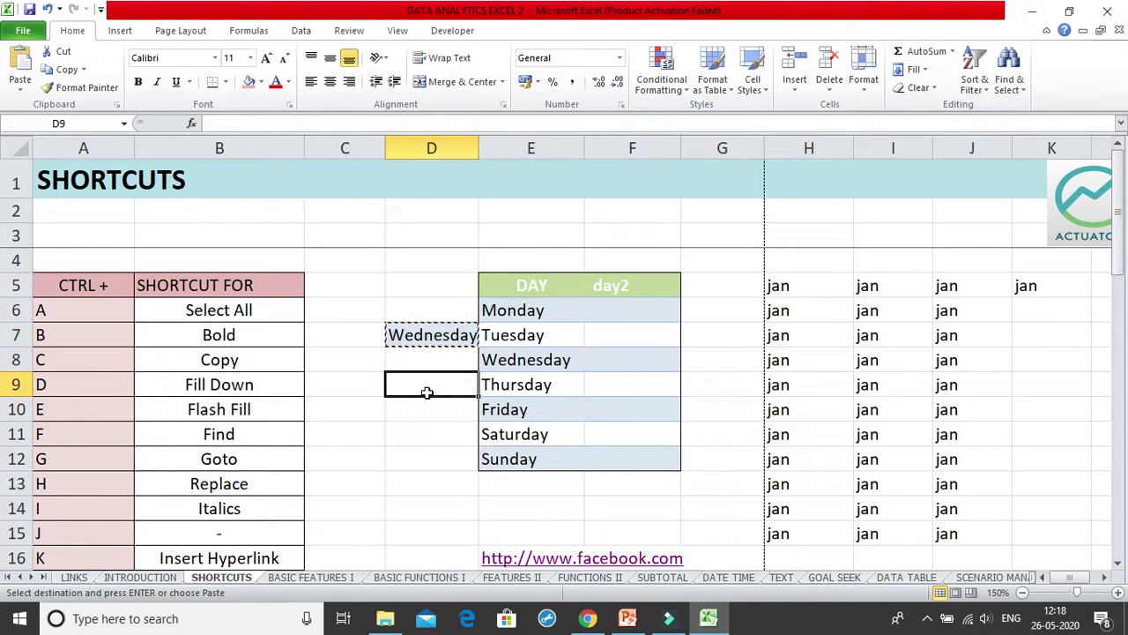
key(ctrl+v)
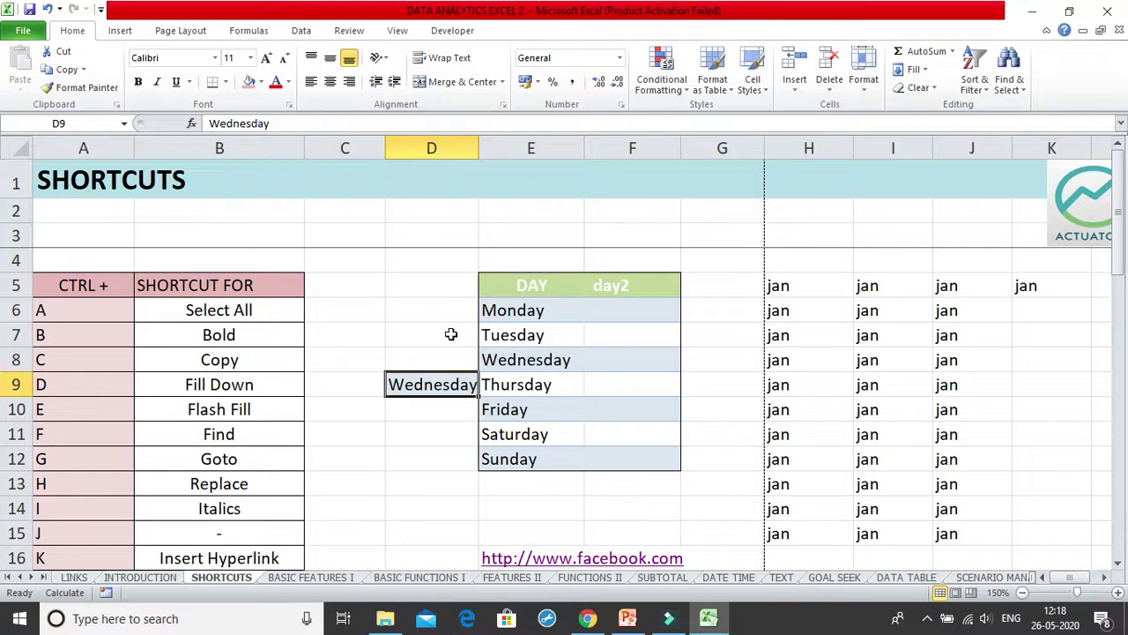
- Select the Redo and Undo entries in B30 and B31, and undo the move of Wednesday from D7 to D9
click(450, 334)
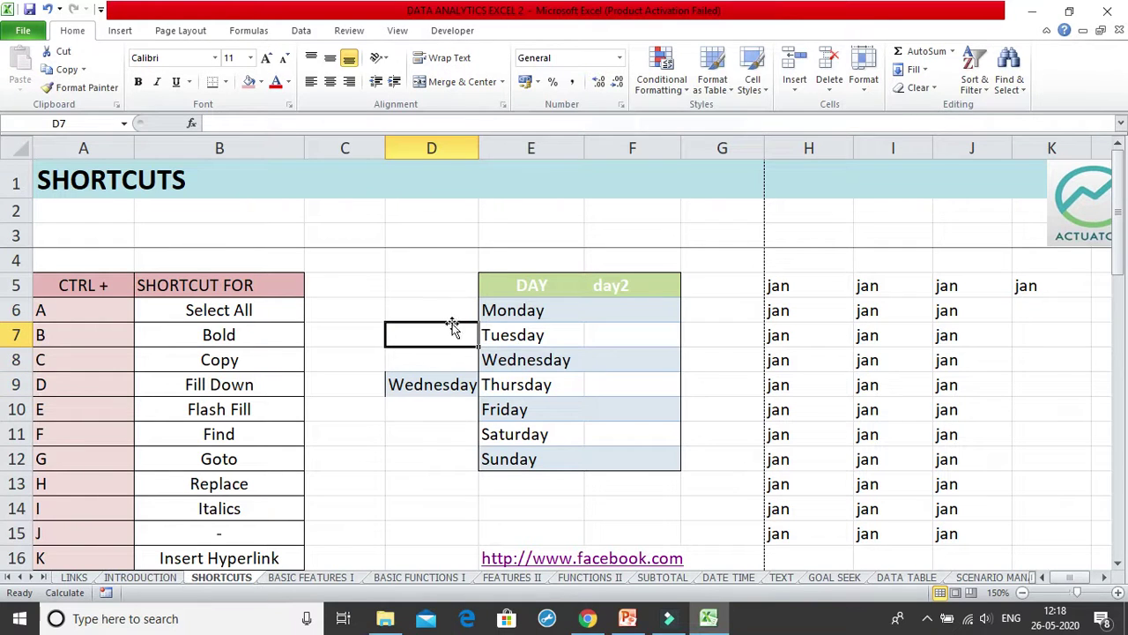
click(413, 379)
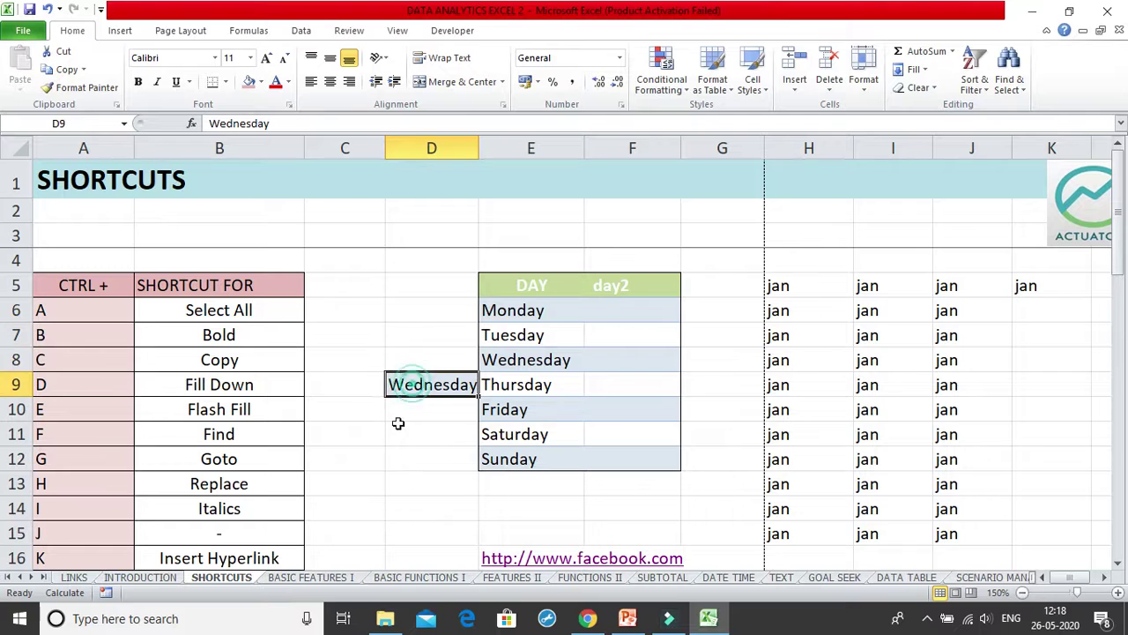
scroll(368, 468, down, 5)
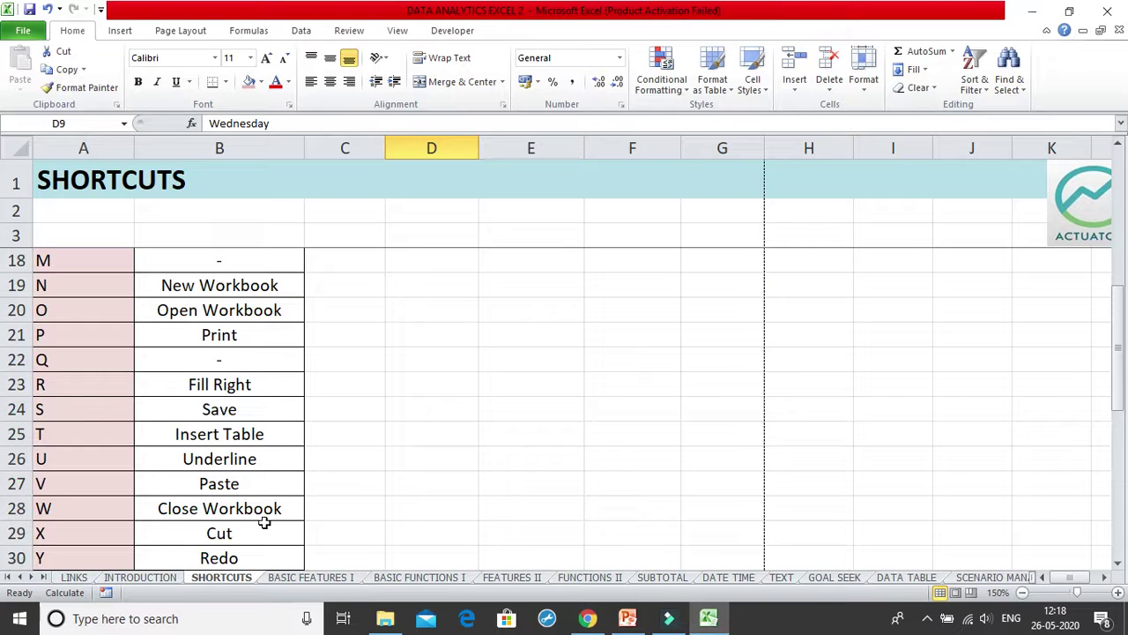
scroll(247, 540, down, 2)
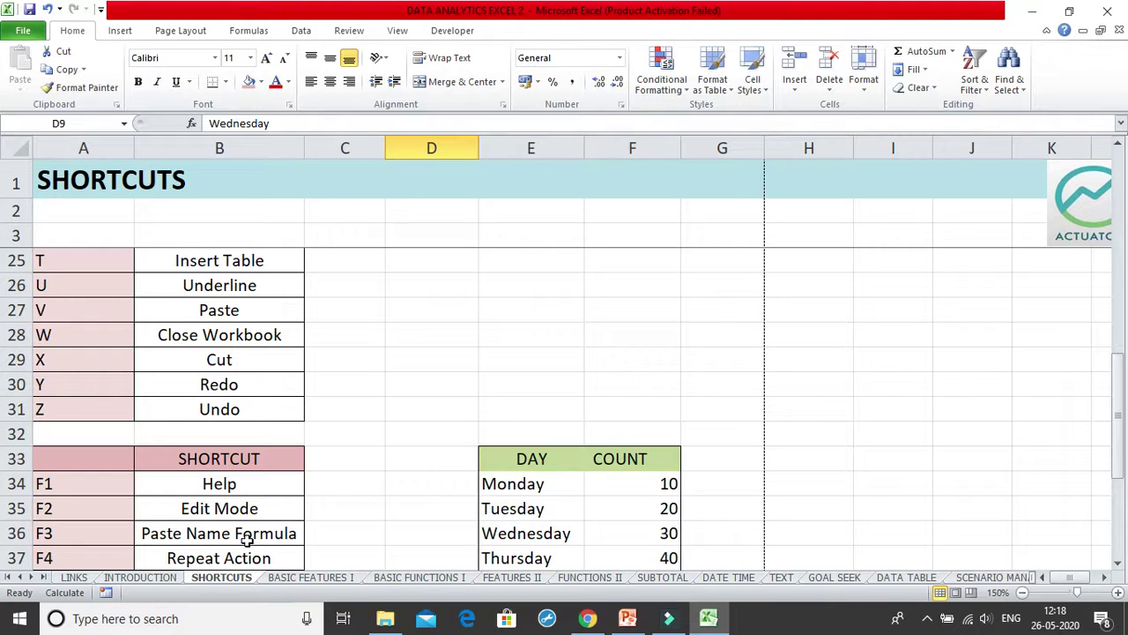
click(253, 384)
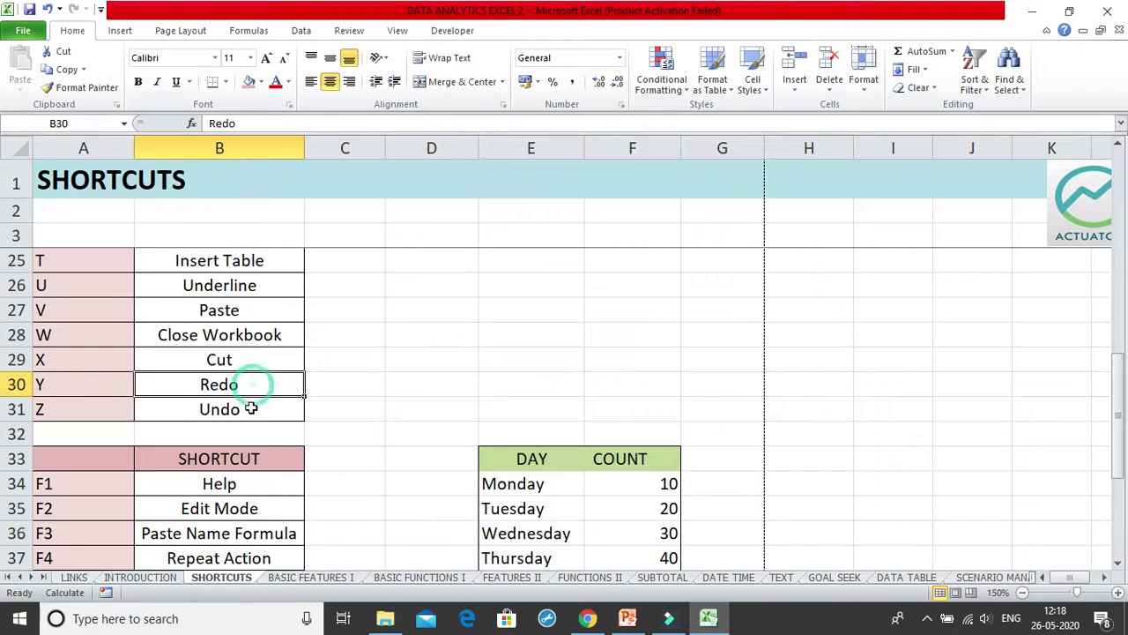
click(253, 409)
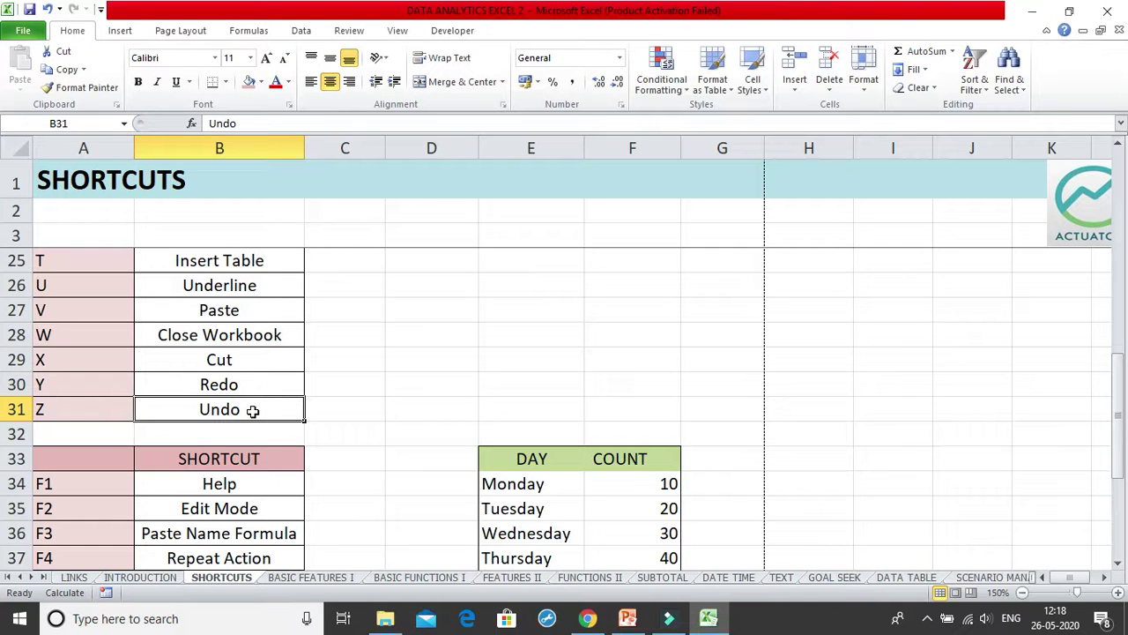
click(252, 386)
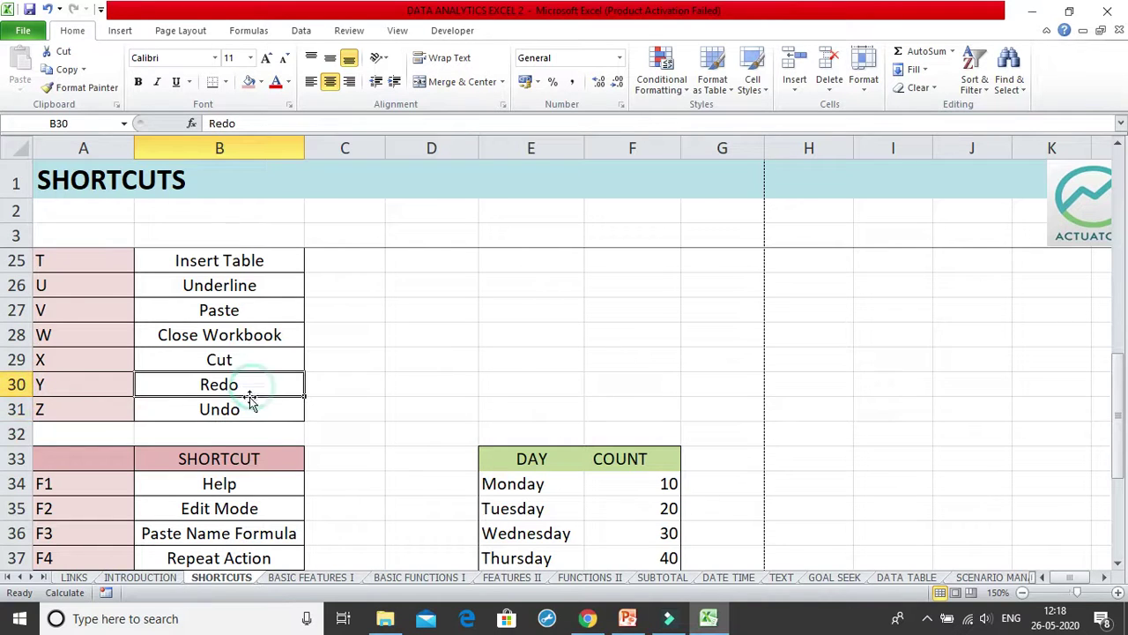
click(246, 414)
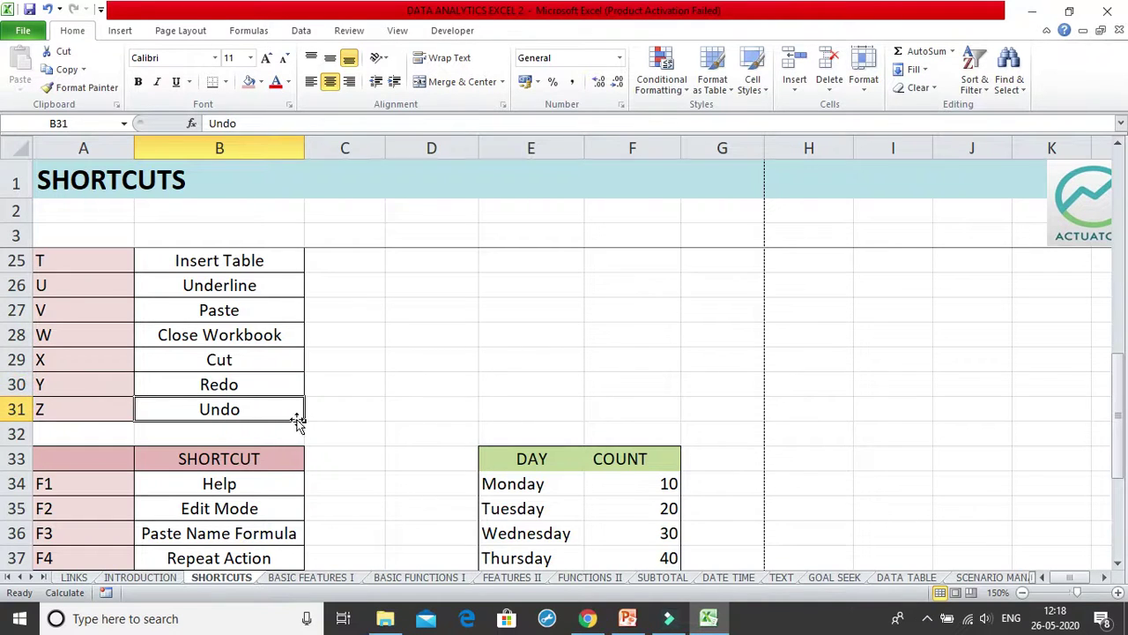
scroll(333, 389, up, 7)
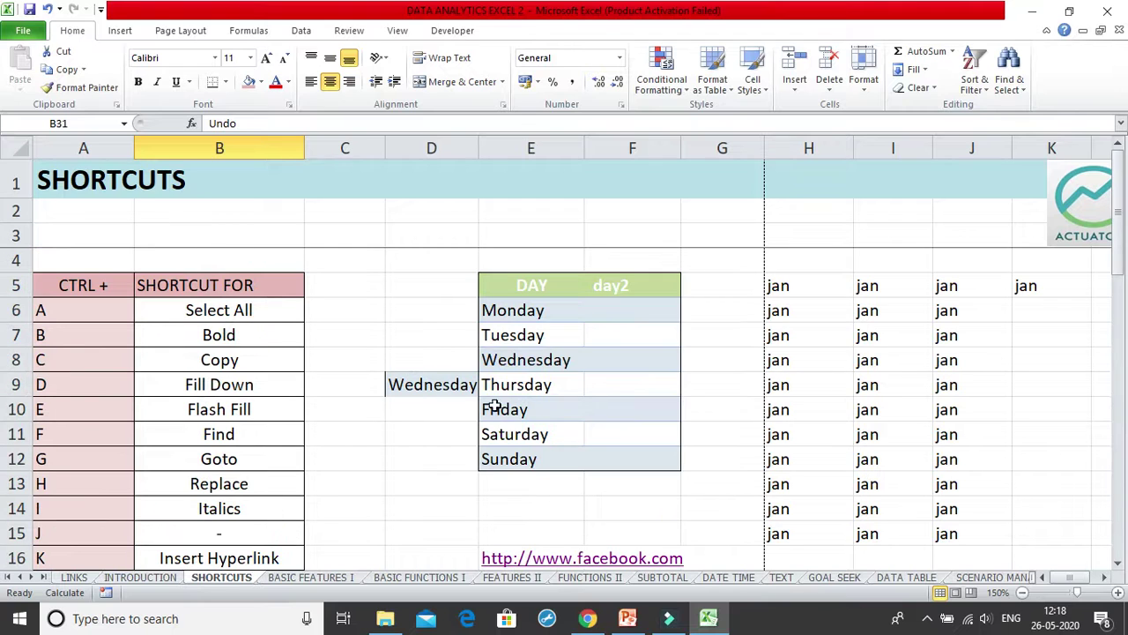
key(ctrl+z)
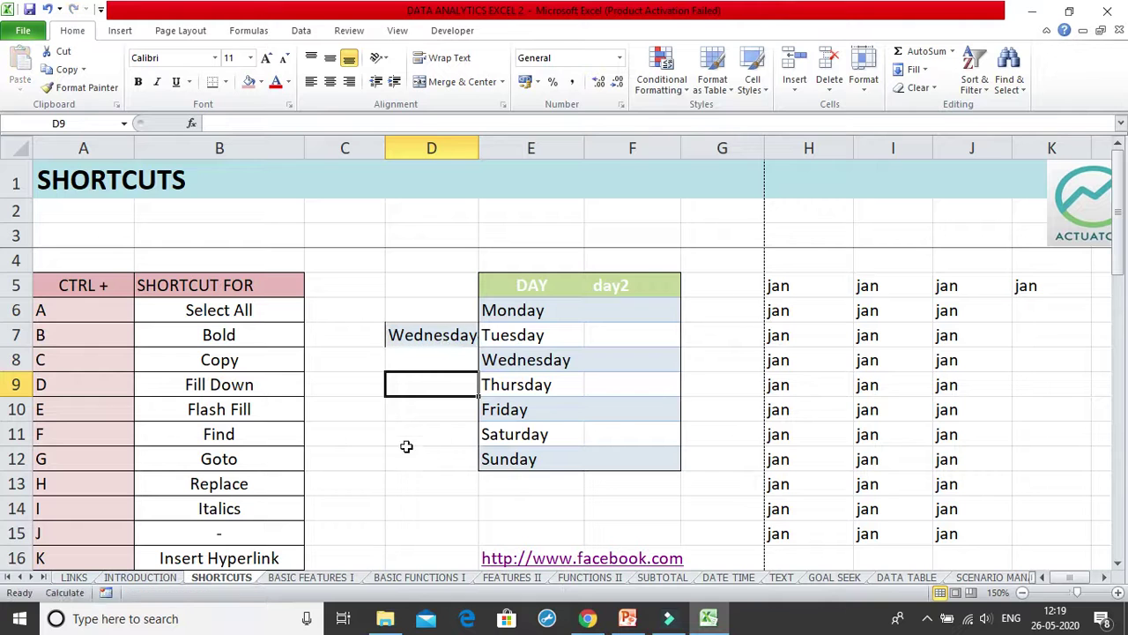
- Revisit the Undo and Redo entries, undo the paste of Wednesday into D7 and end copy mode
scroll(479, 423, down, 7)
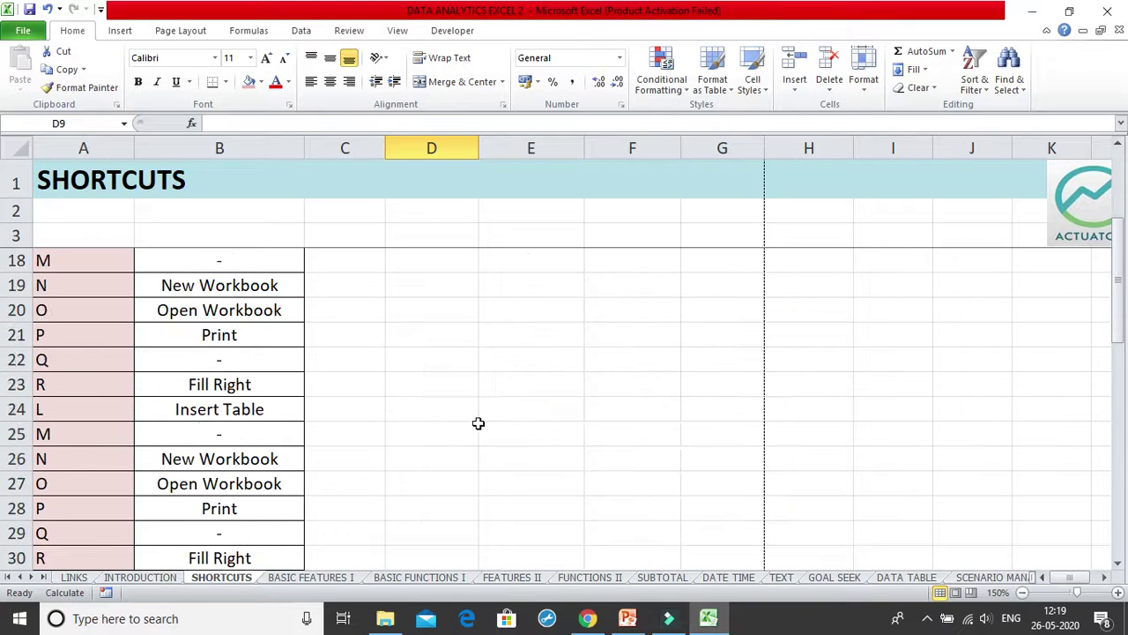
click(271, 401)
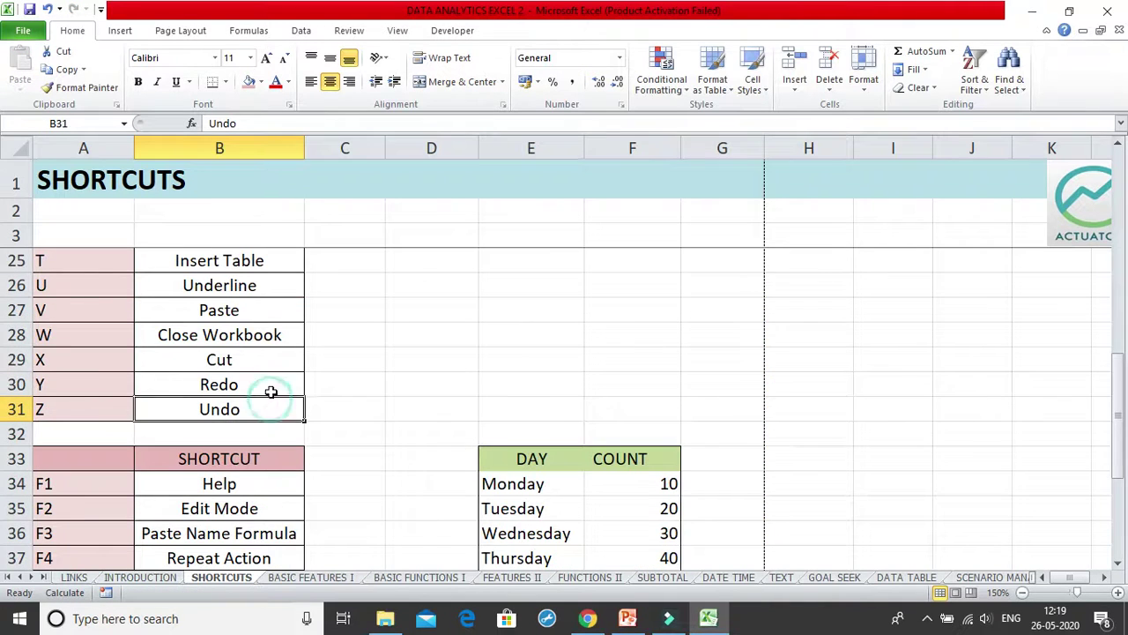
click(272, 388)
scroll(277, 416, up, 7)
click(425, 383)
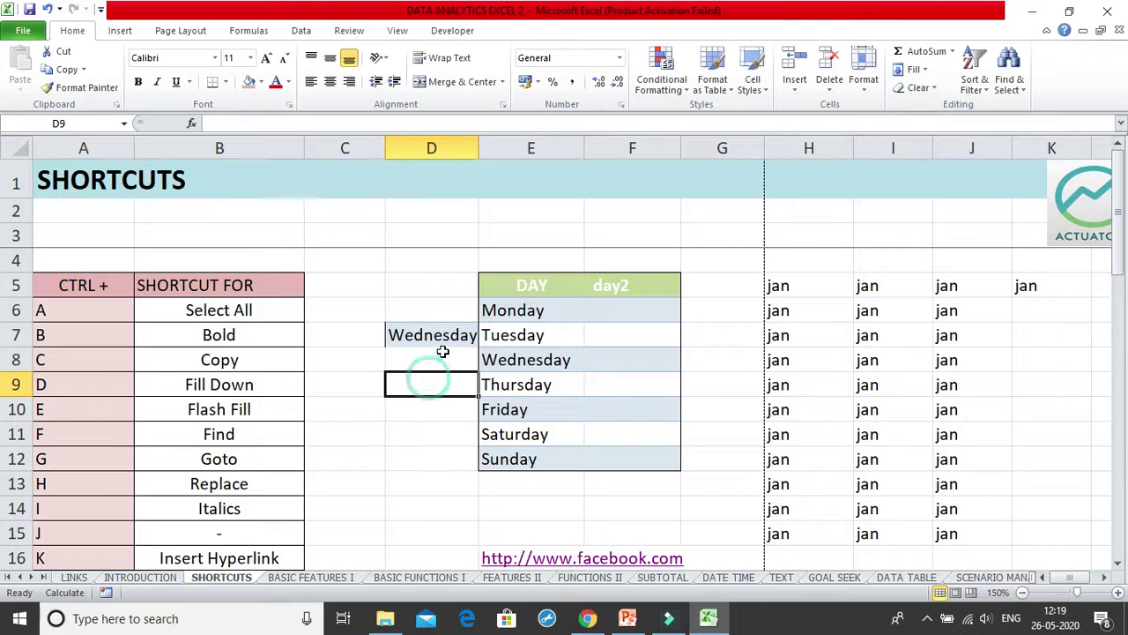
key(ctrl+c)
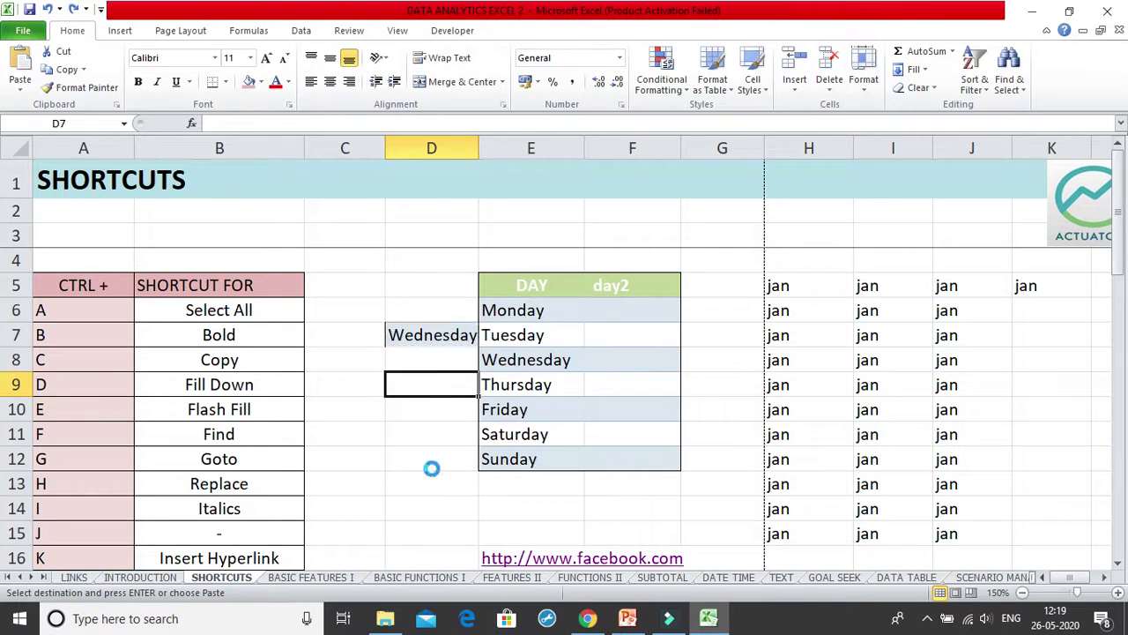
key(ctrl+z)
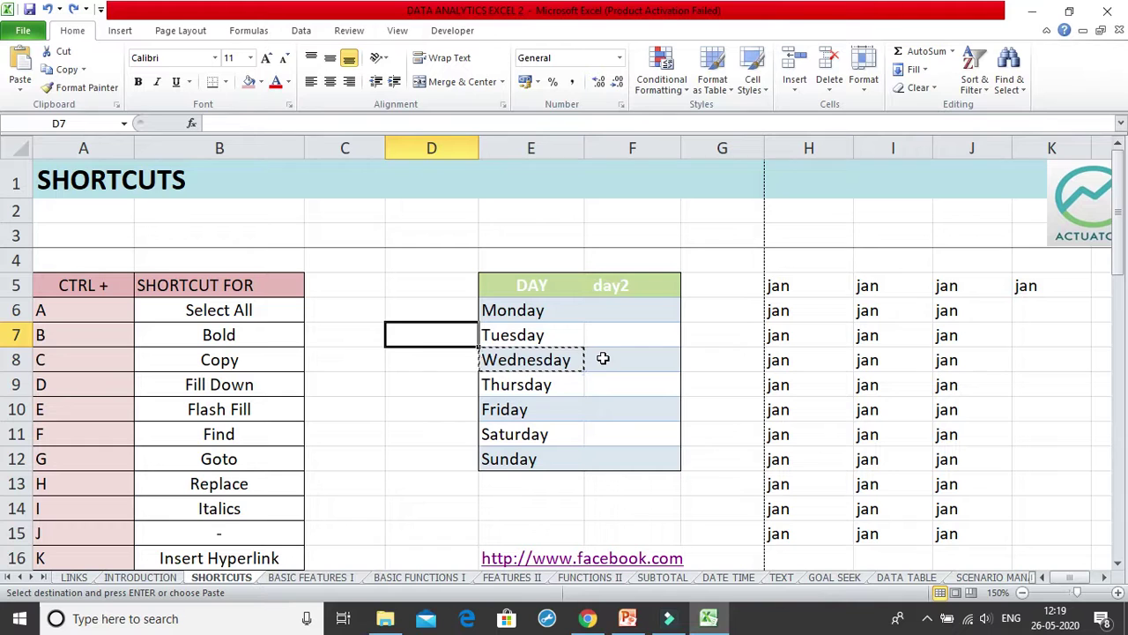
key(Escape)
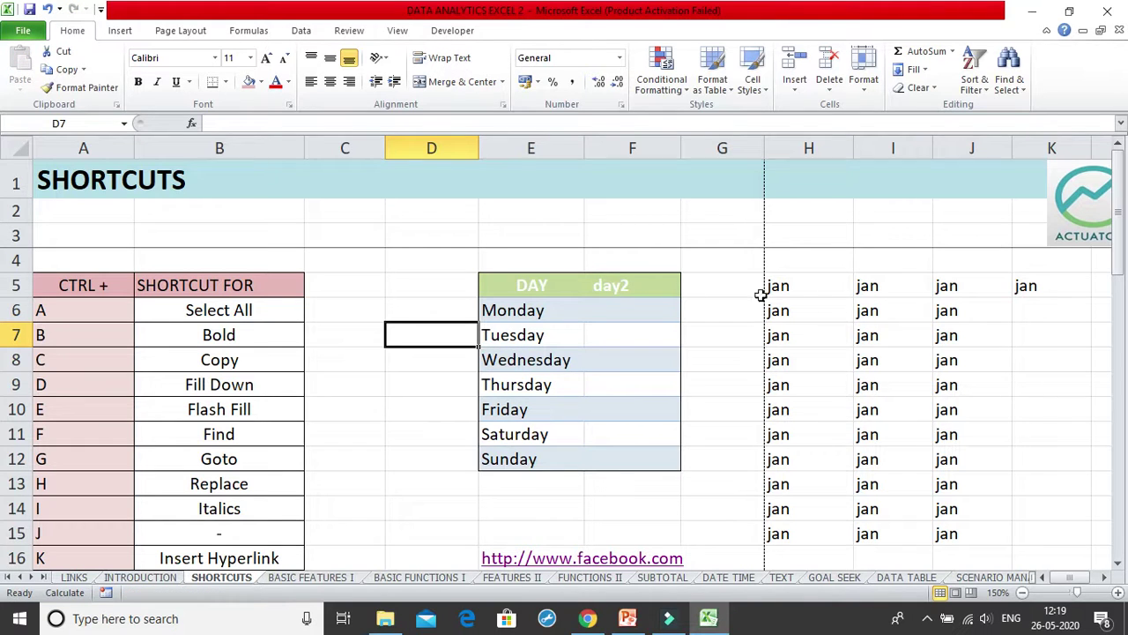
- Select through the Ctrl shortcut list from its header row and reduce the sheet zoom to 110%
click(468, 285)
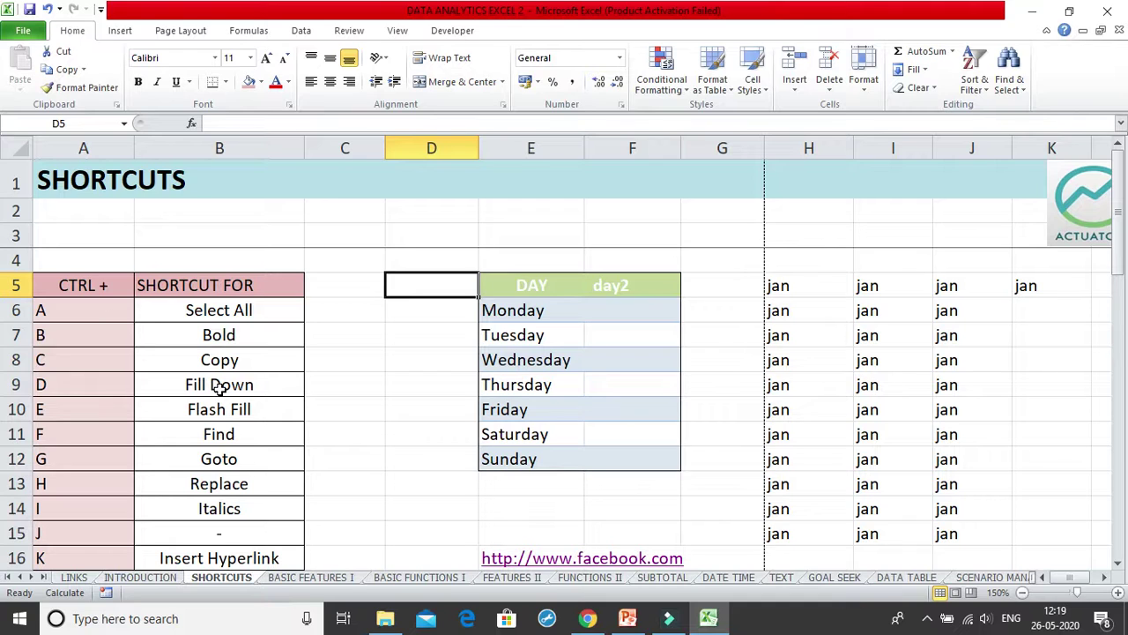
drag(113, 286, 253, 574)
click(285, 378)
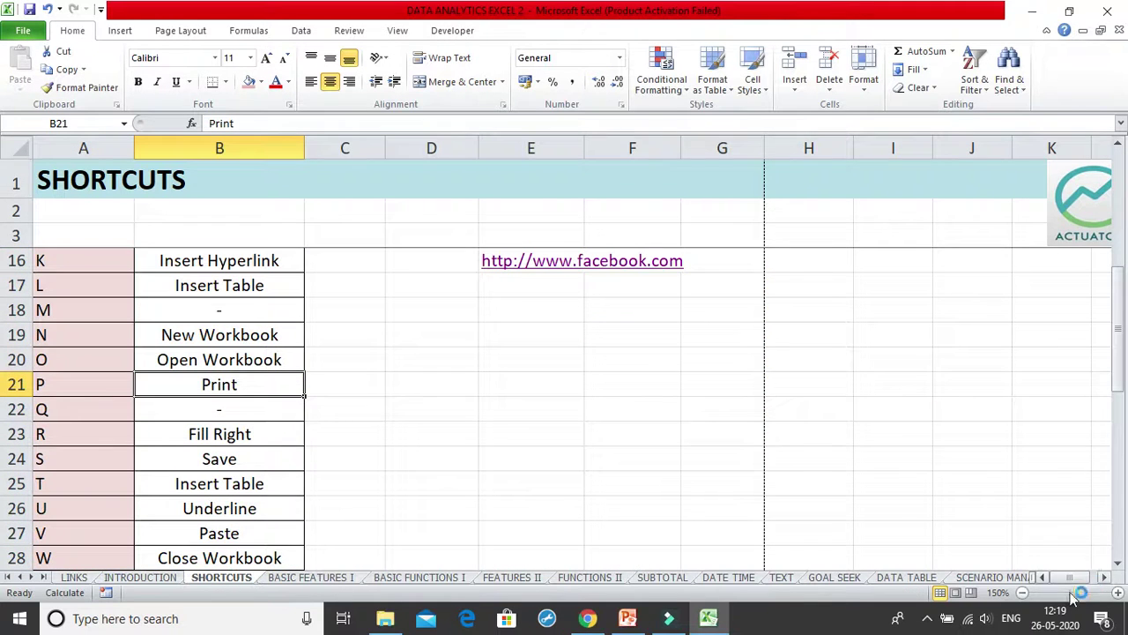
click(1023, 592)
click(1023, 592)
click(1022, 592)
click(1022, 592)
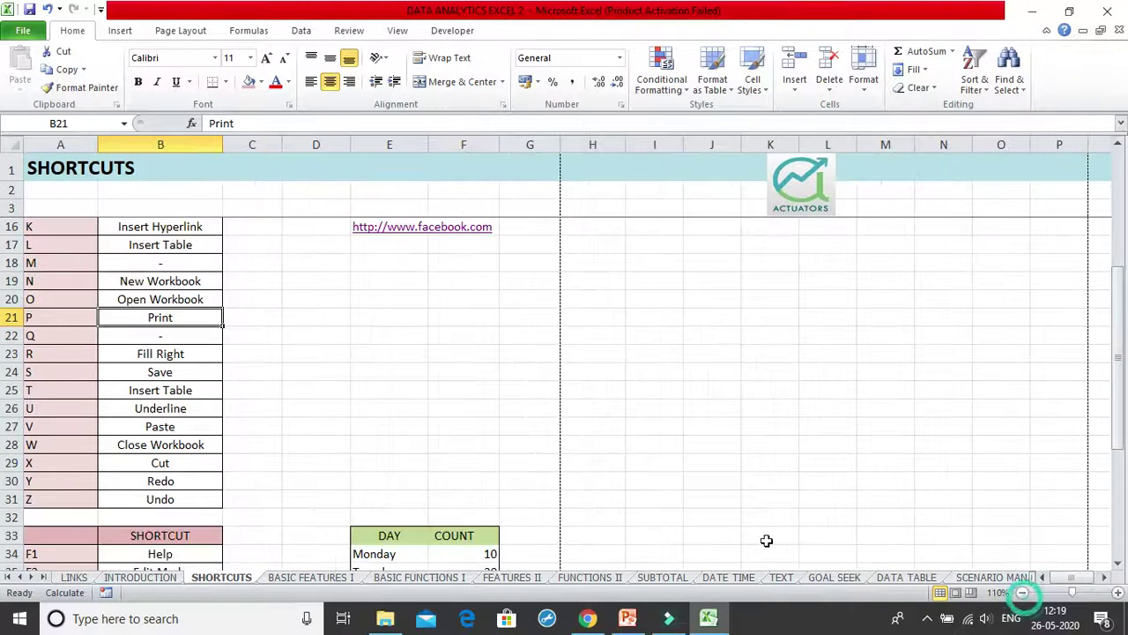
- Select the dash entries for J, M and Q in B15, B18 and B22, and review the rest of the Ctrl list
scroll(459, 440, up, 4)
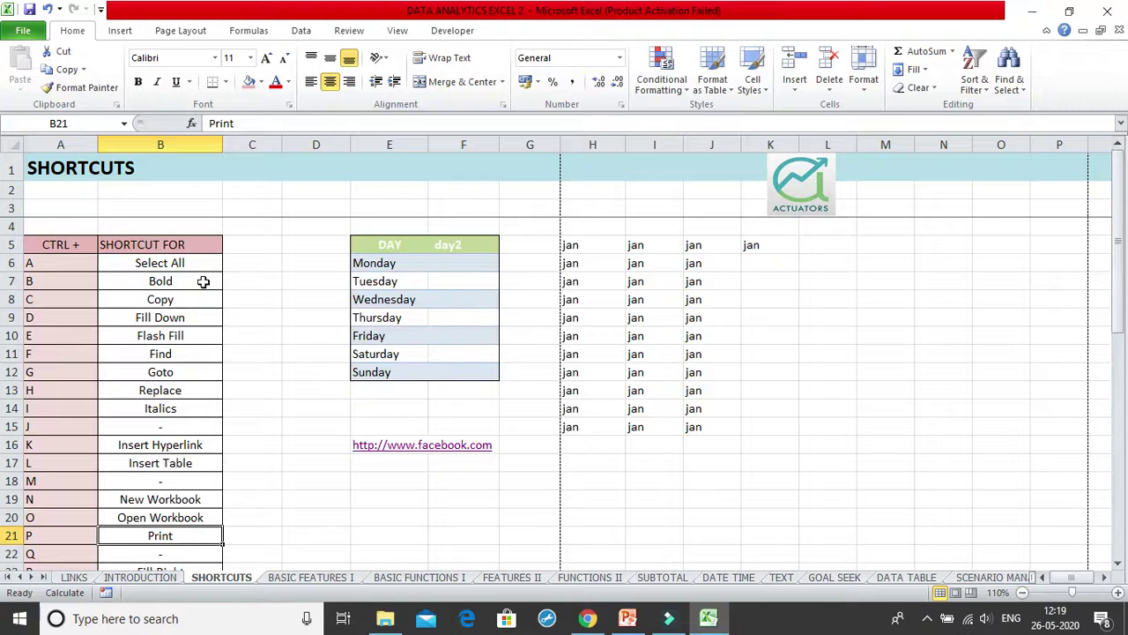
click(180, 428)
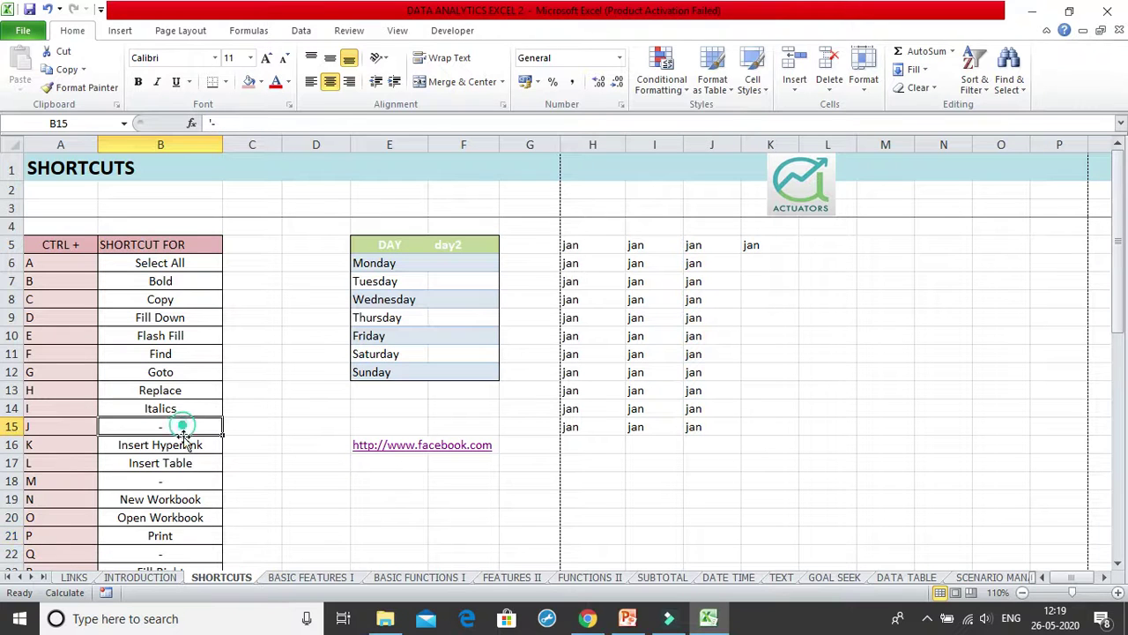
click(200, 485)
click(208, 555)
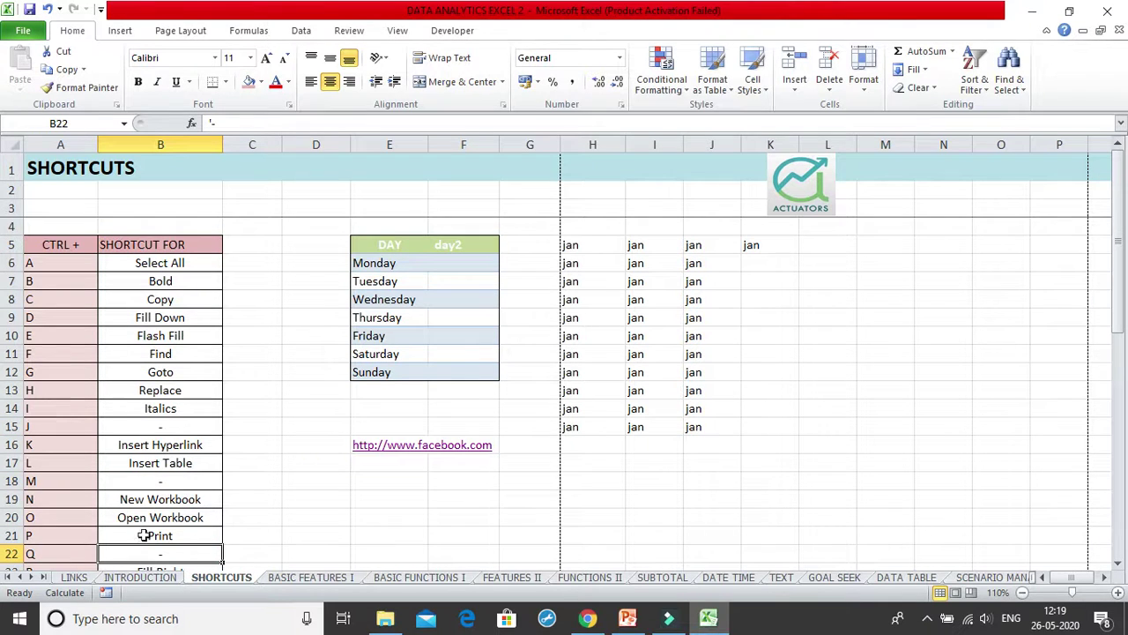
scroll(168, 448, down, 3)
scroll(169, 446, down, 4)
scroll(169, 446, up, 6)
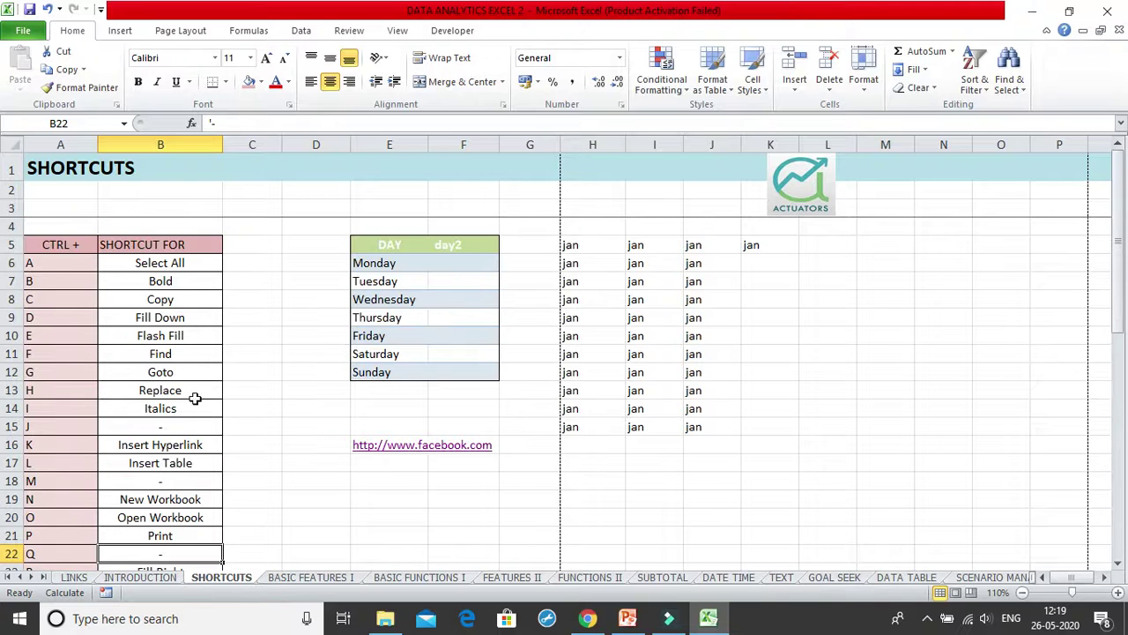